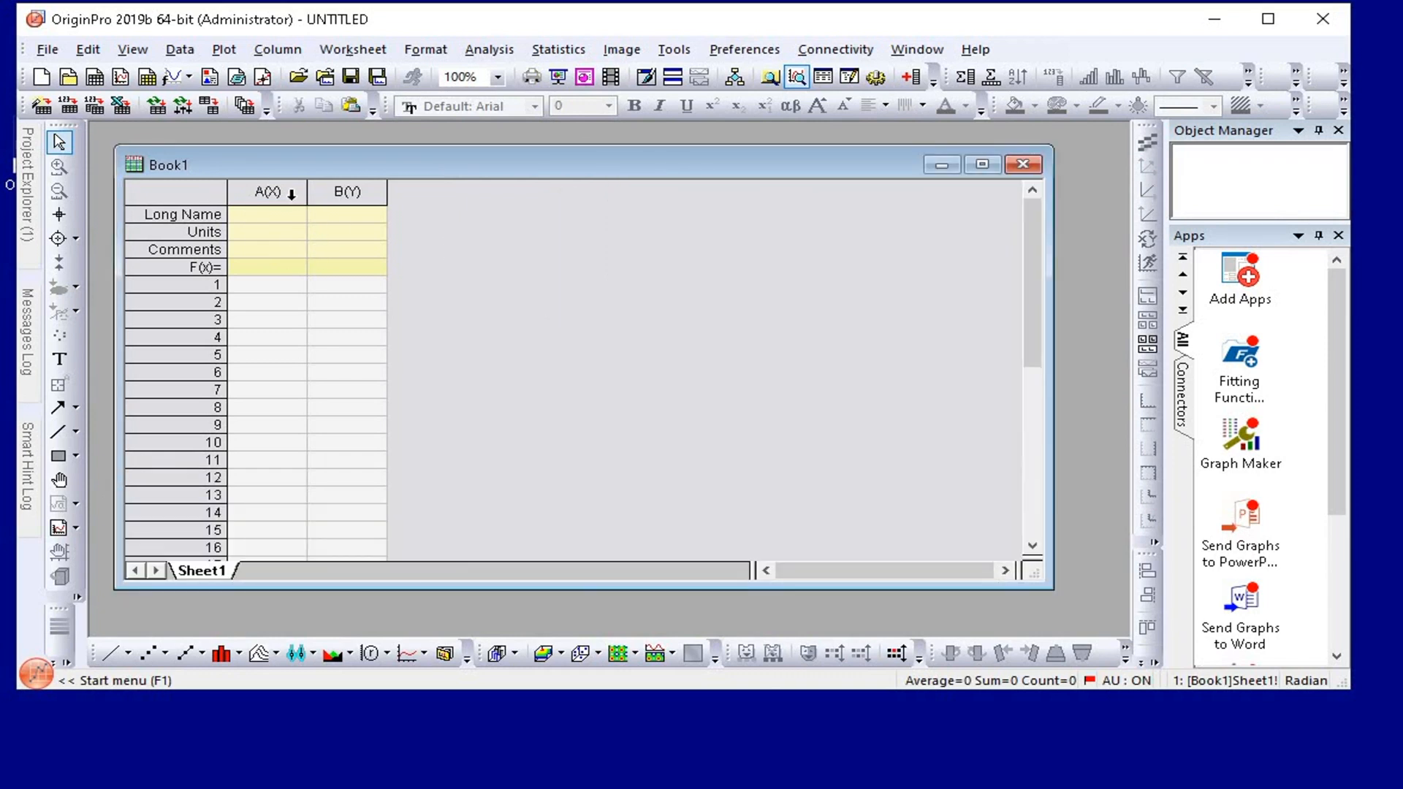
Add three new columns to the end of the worksheet so it runs from A to E.
click(287, 193)
click(346, 192)
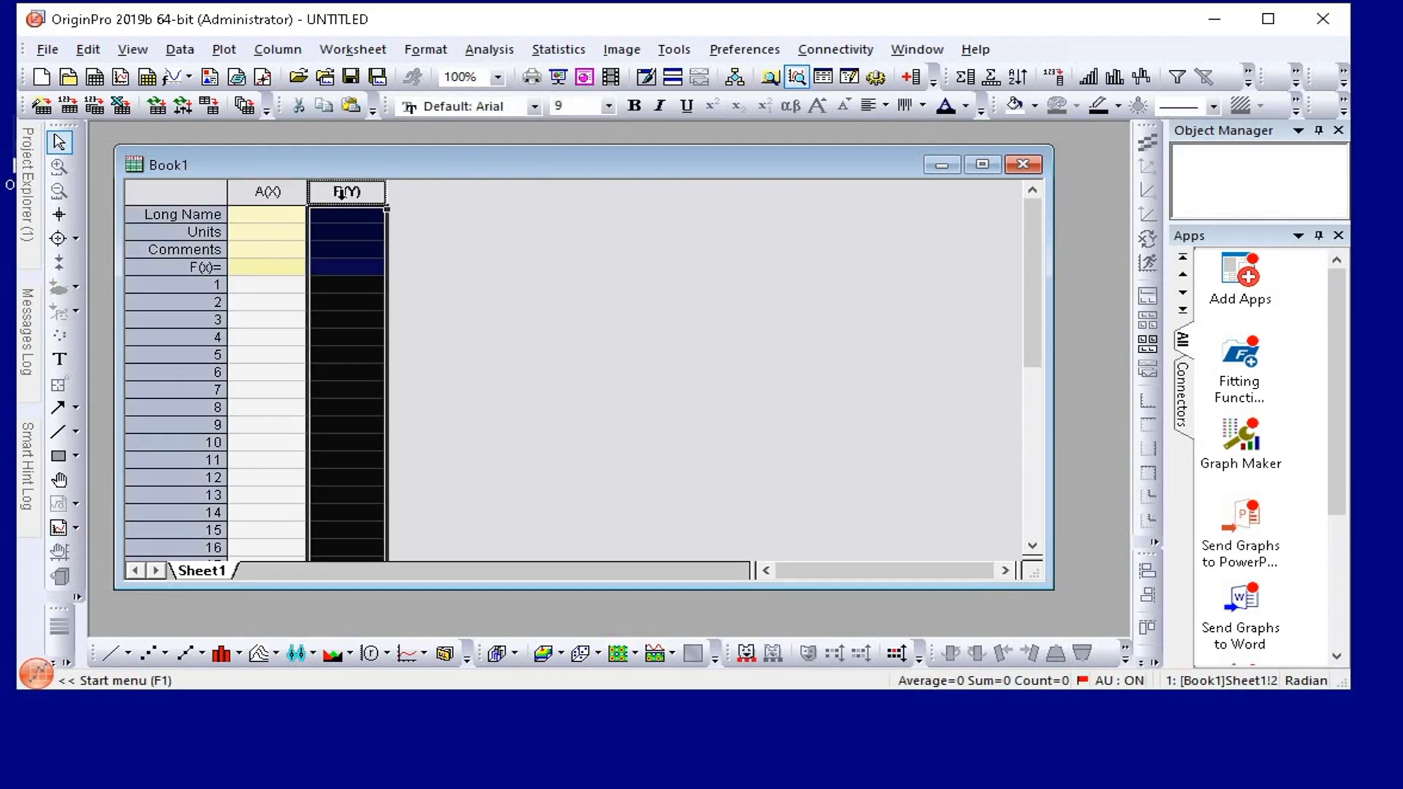
click(912, 77)
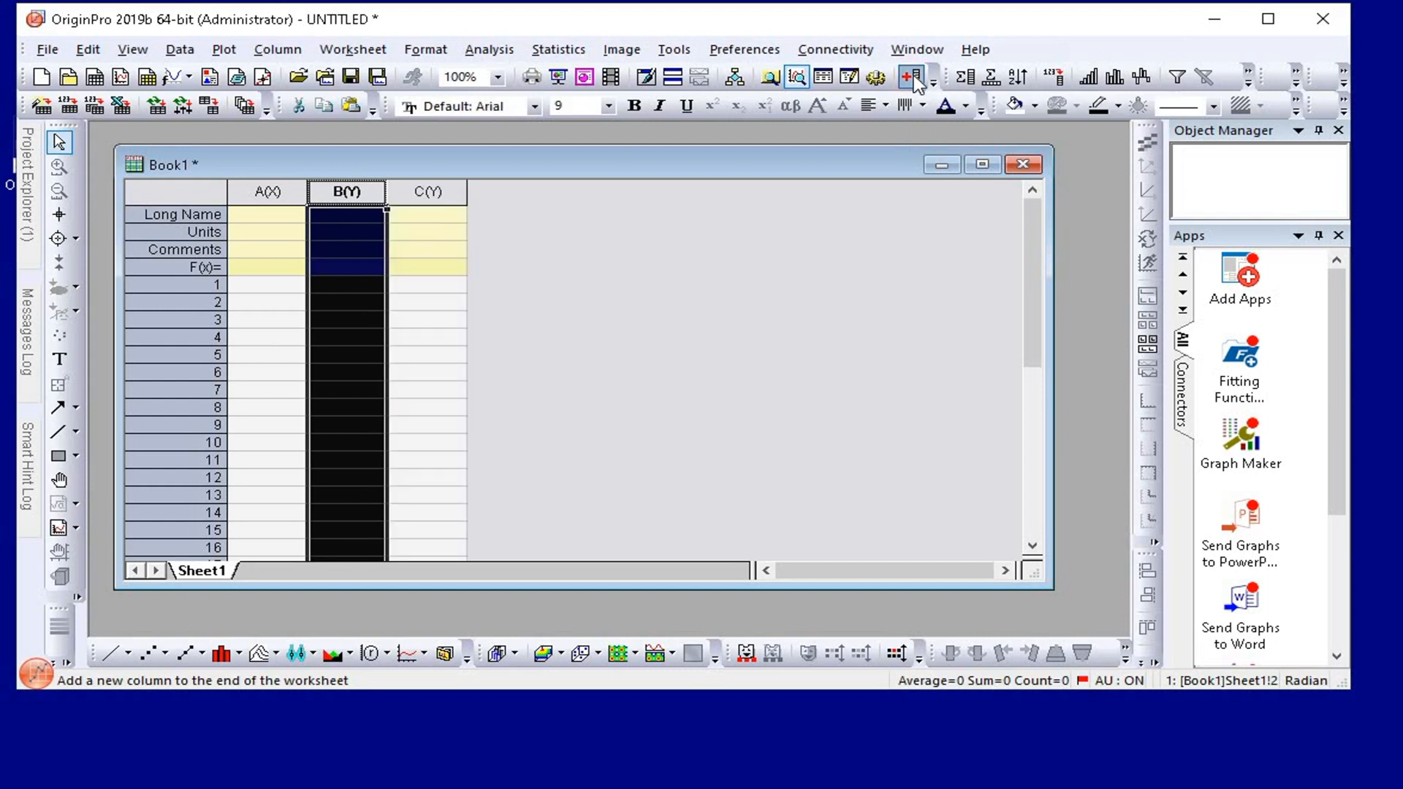
click(912, 77)
click(912, 76)
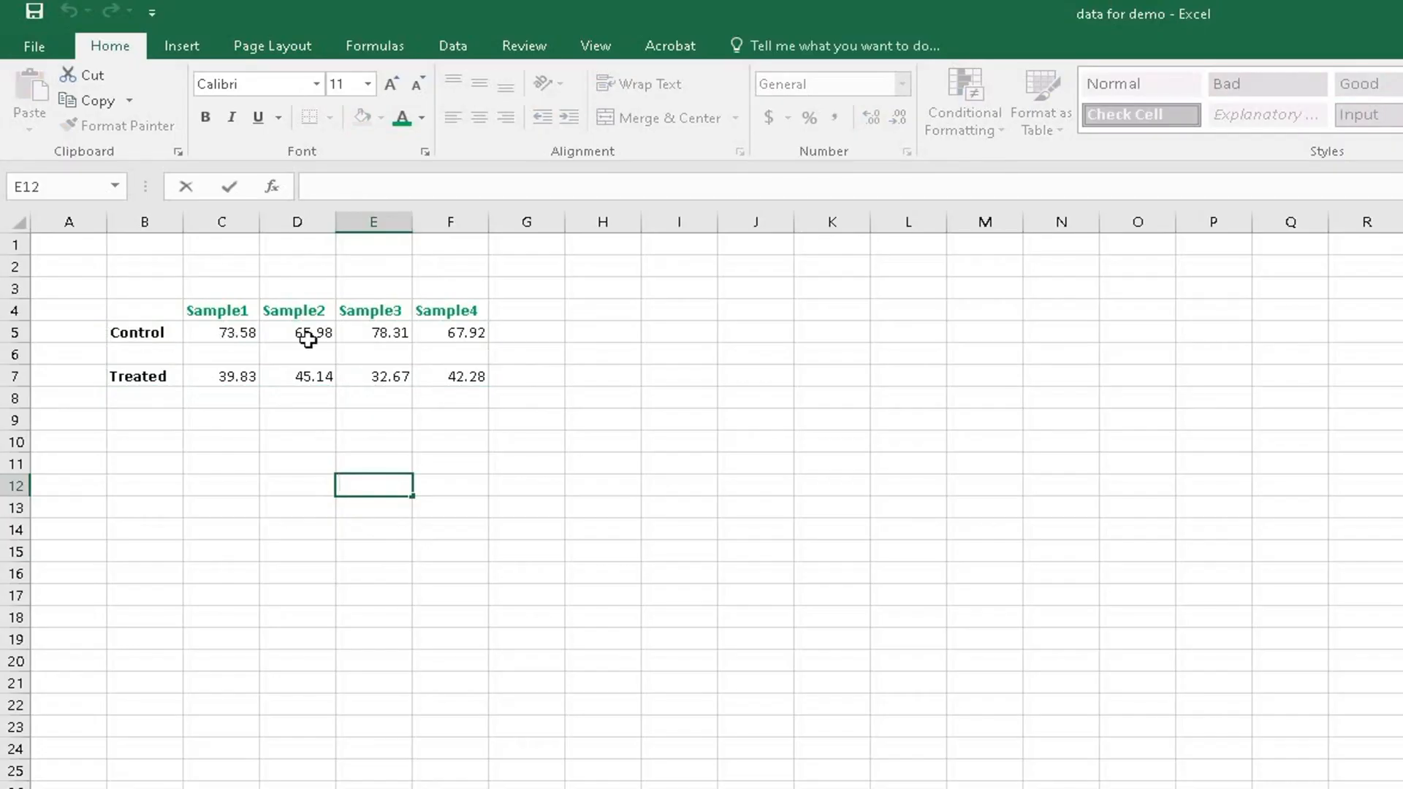
Copy the labelled Control and Treated rows from the Excel sheet and paste them into the OriginPro worksheet starting at row 1 of column A.
drag(137, 333, 467, 374)
right_click(472, 356)
click(533, 394)
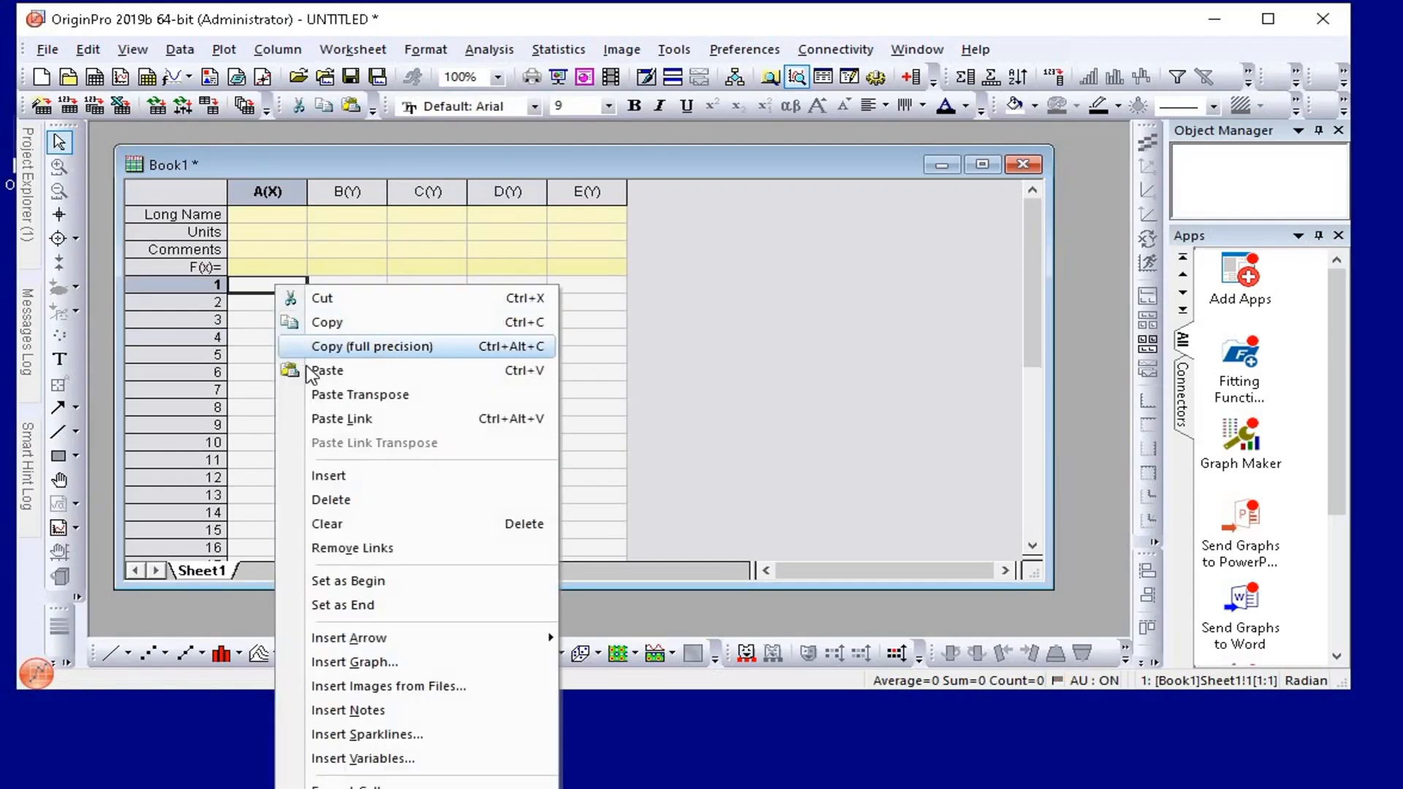
click(316, 366)
Move the Treated row's label and values from row 3 up to row 2.
drag(267, 321, 602, 321)
right_click(518, 326)
click(617, 331)
click(288, 304)
key(ctrl+v)
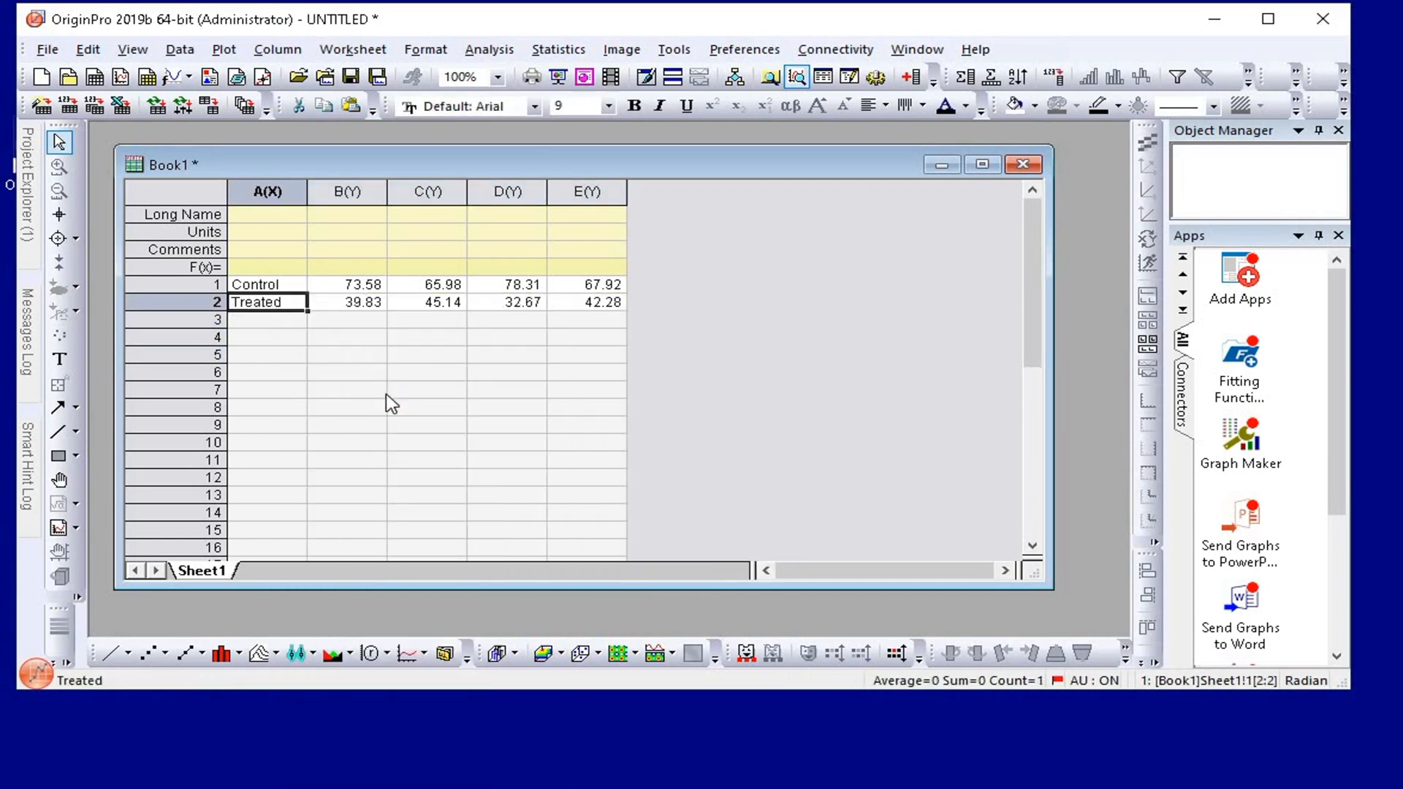
click(376, 390)
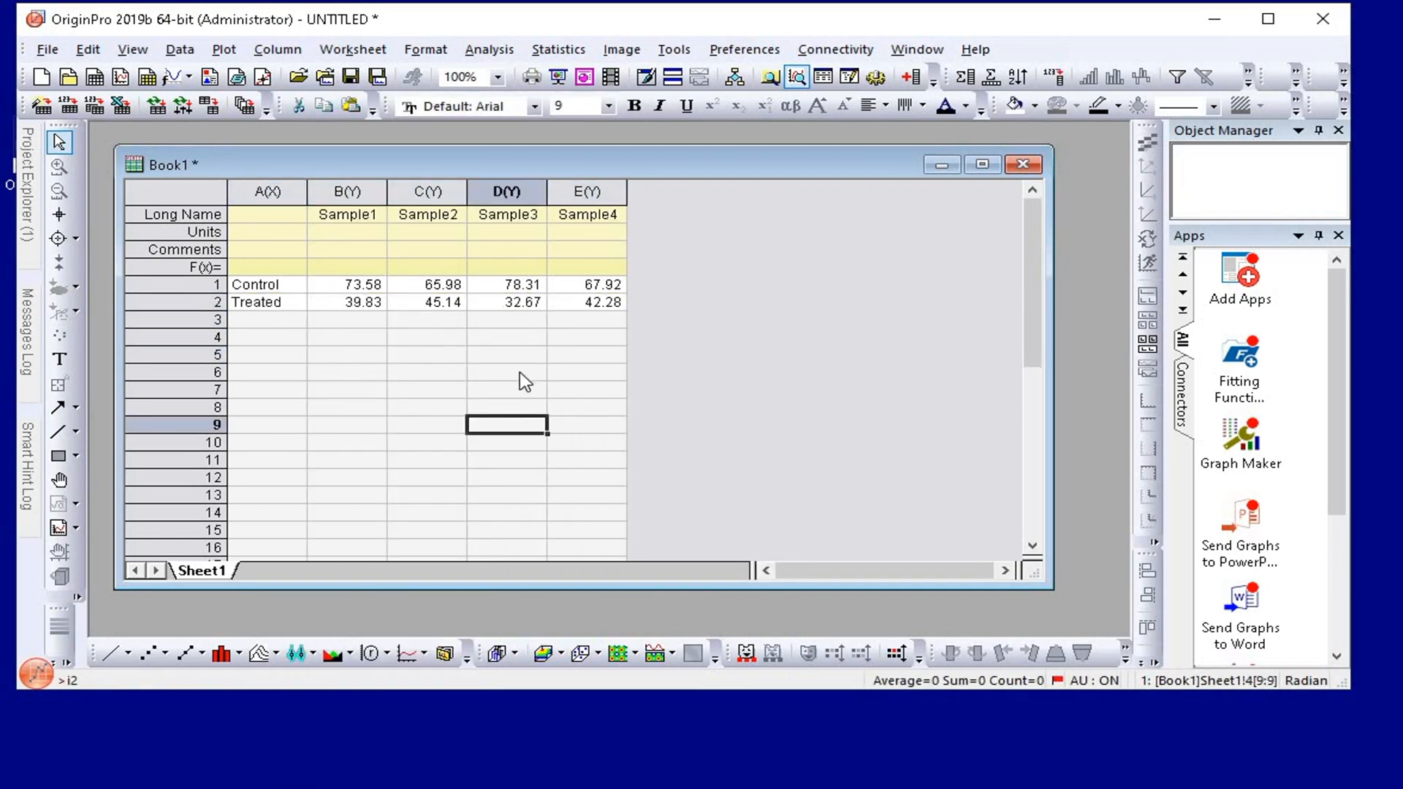
Run descriptive Statistics on Rows for the Control and Treated data in columns A to E.
drag(270, 293, 624, 303)
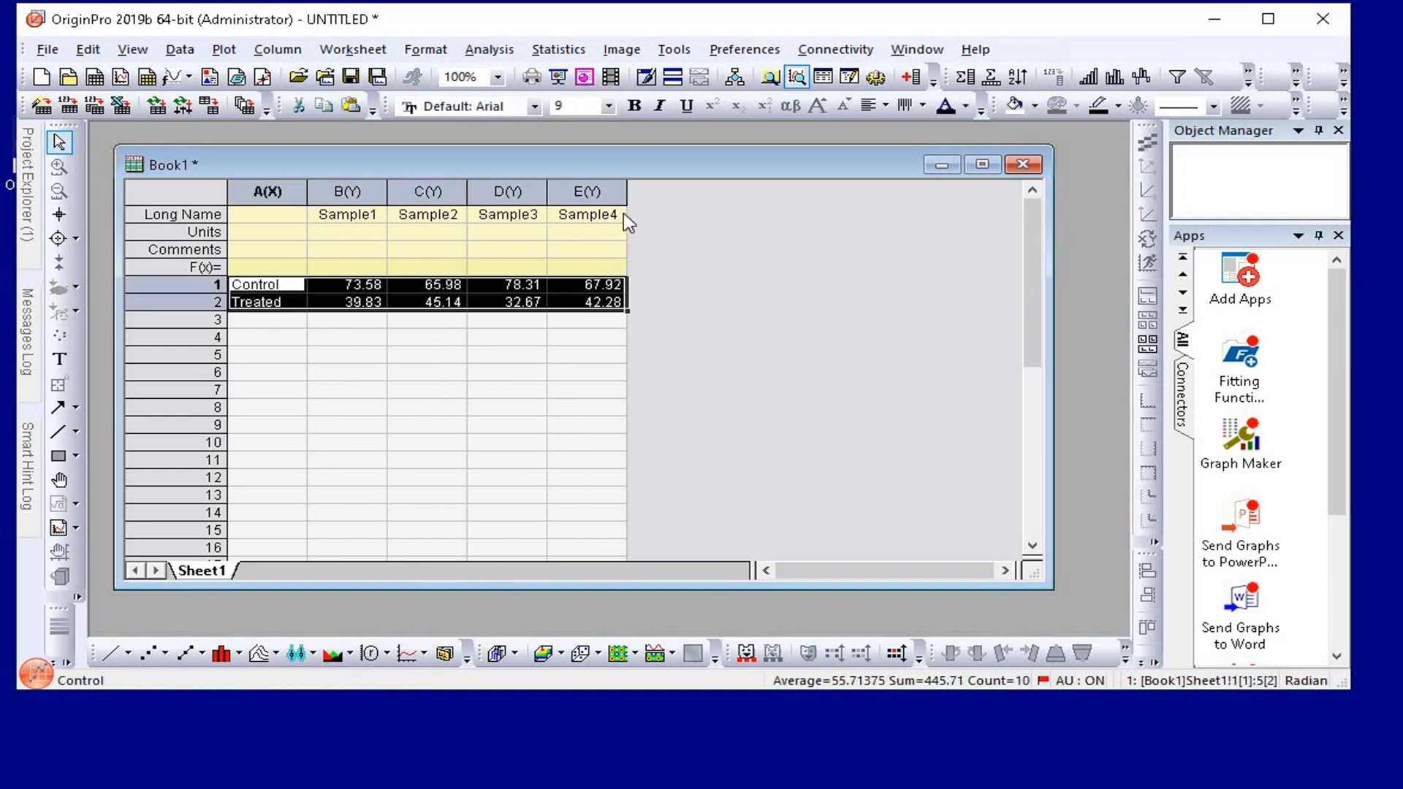
click(581, 51)
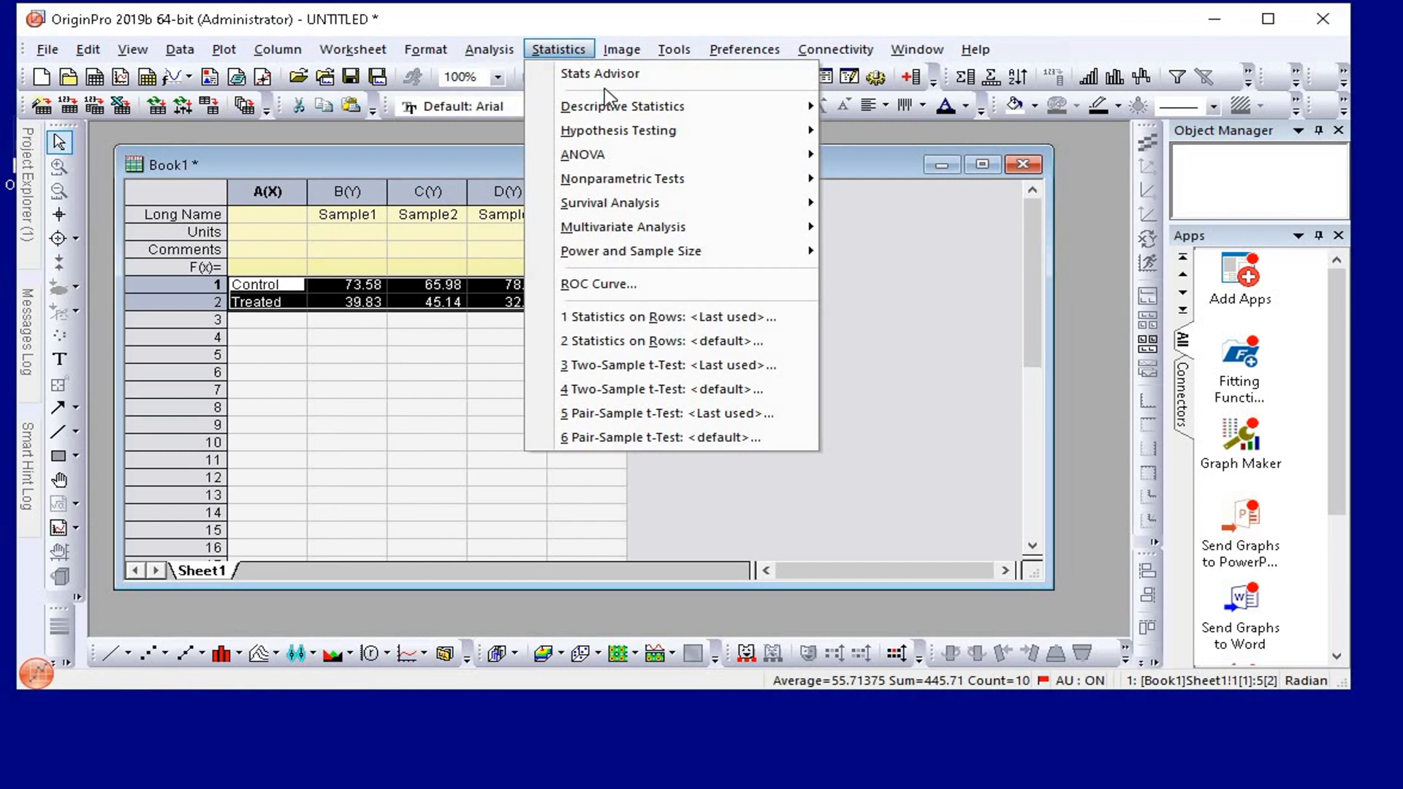
mouse_move(698, 110)
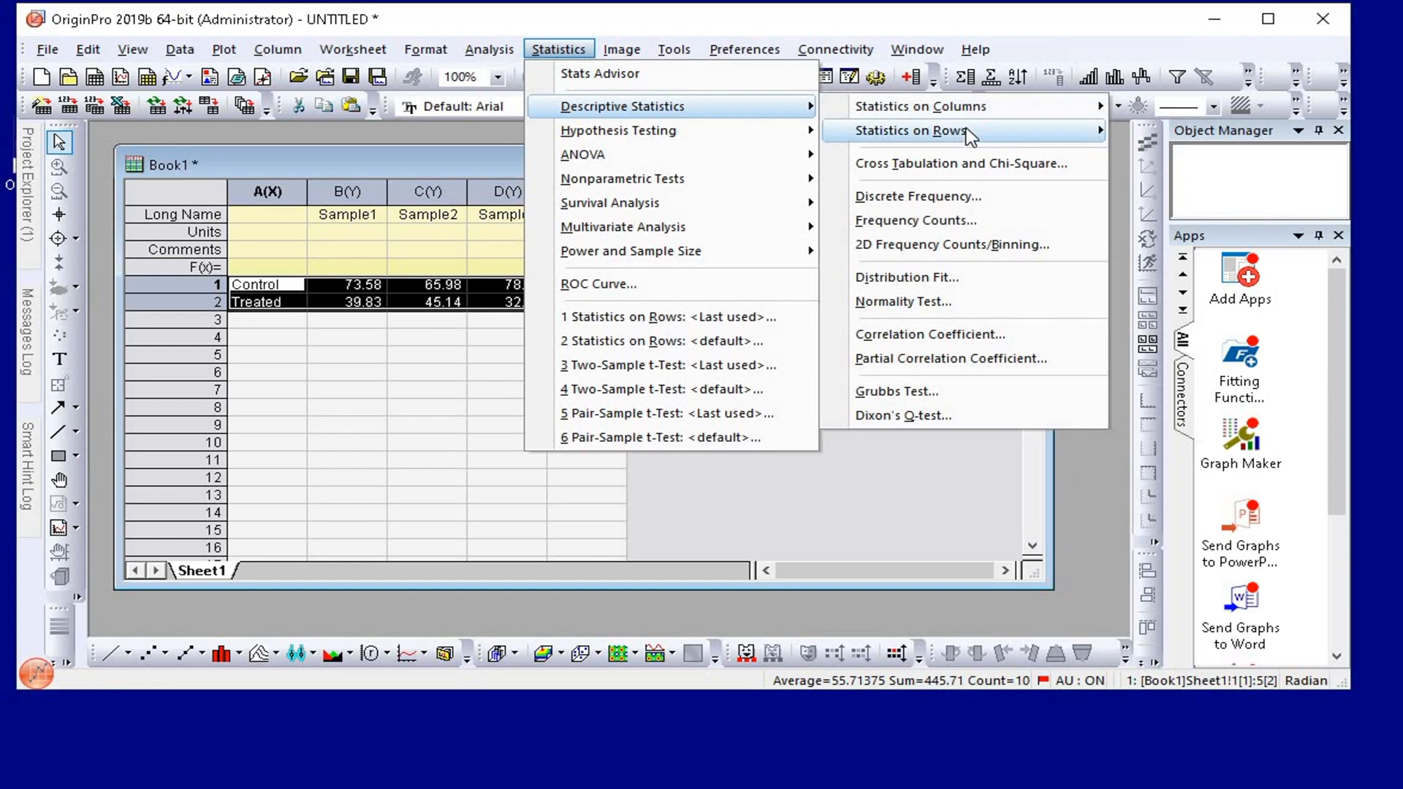
mouse_move(971, 133)
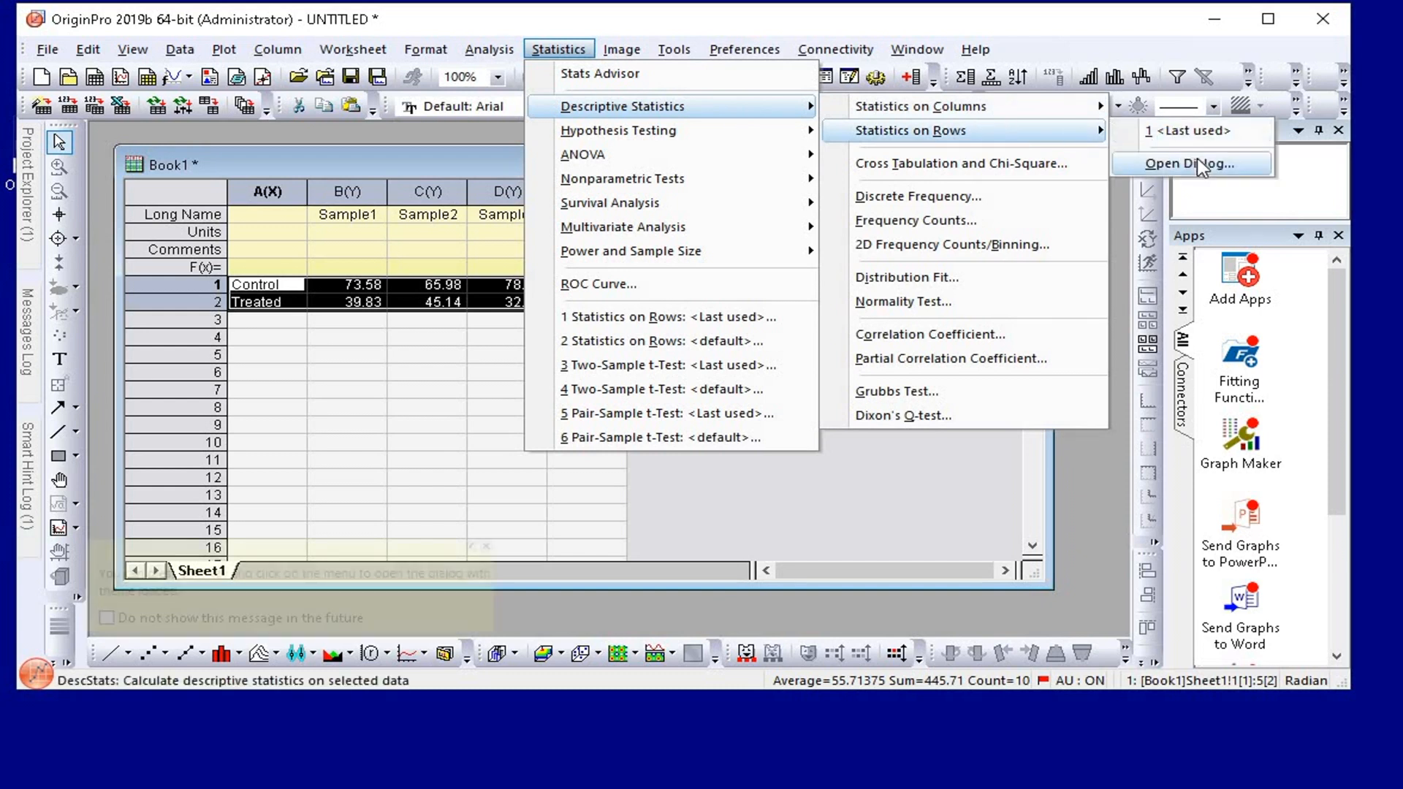
click(1185, 162)
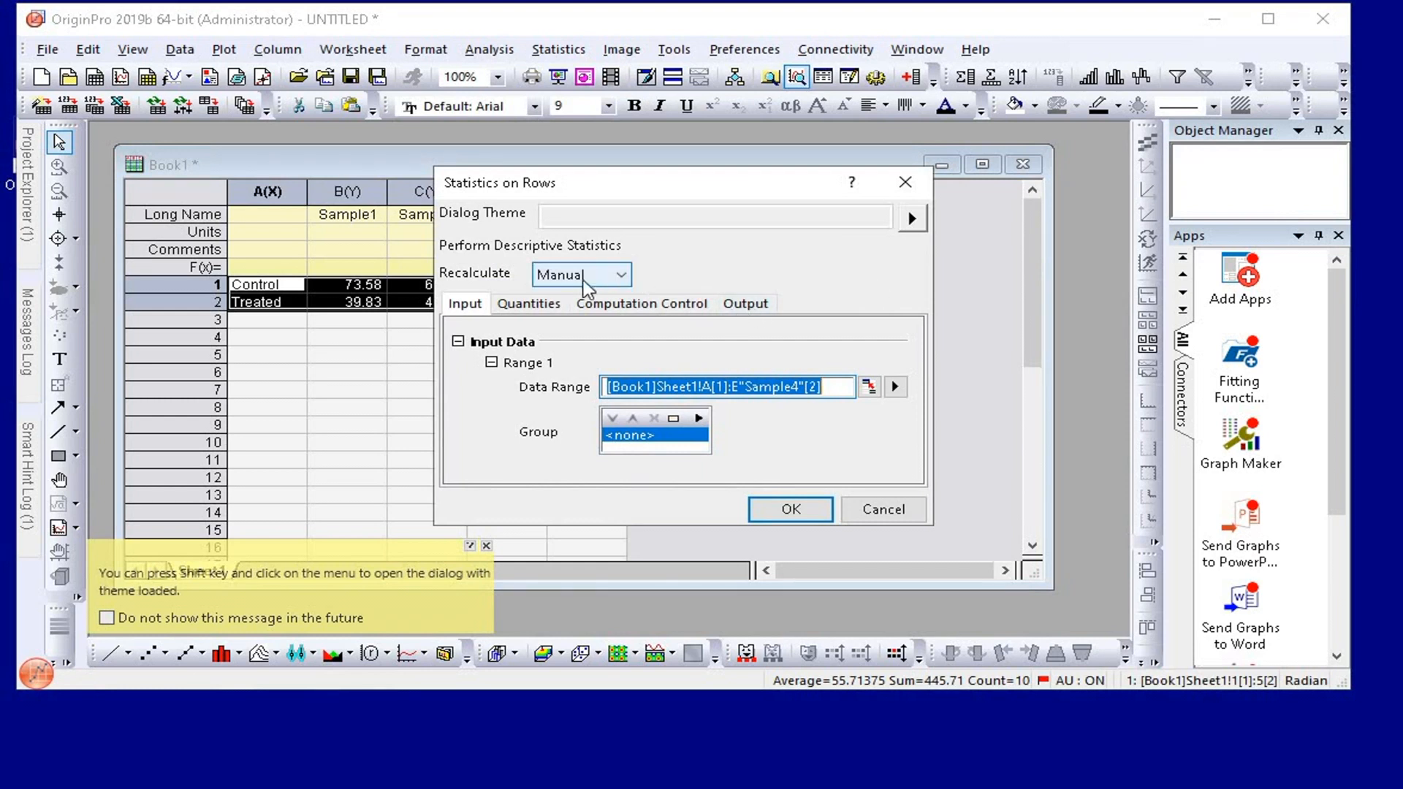
click(789, 508)
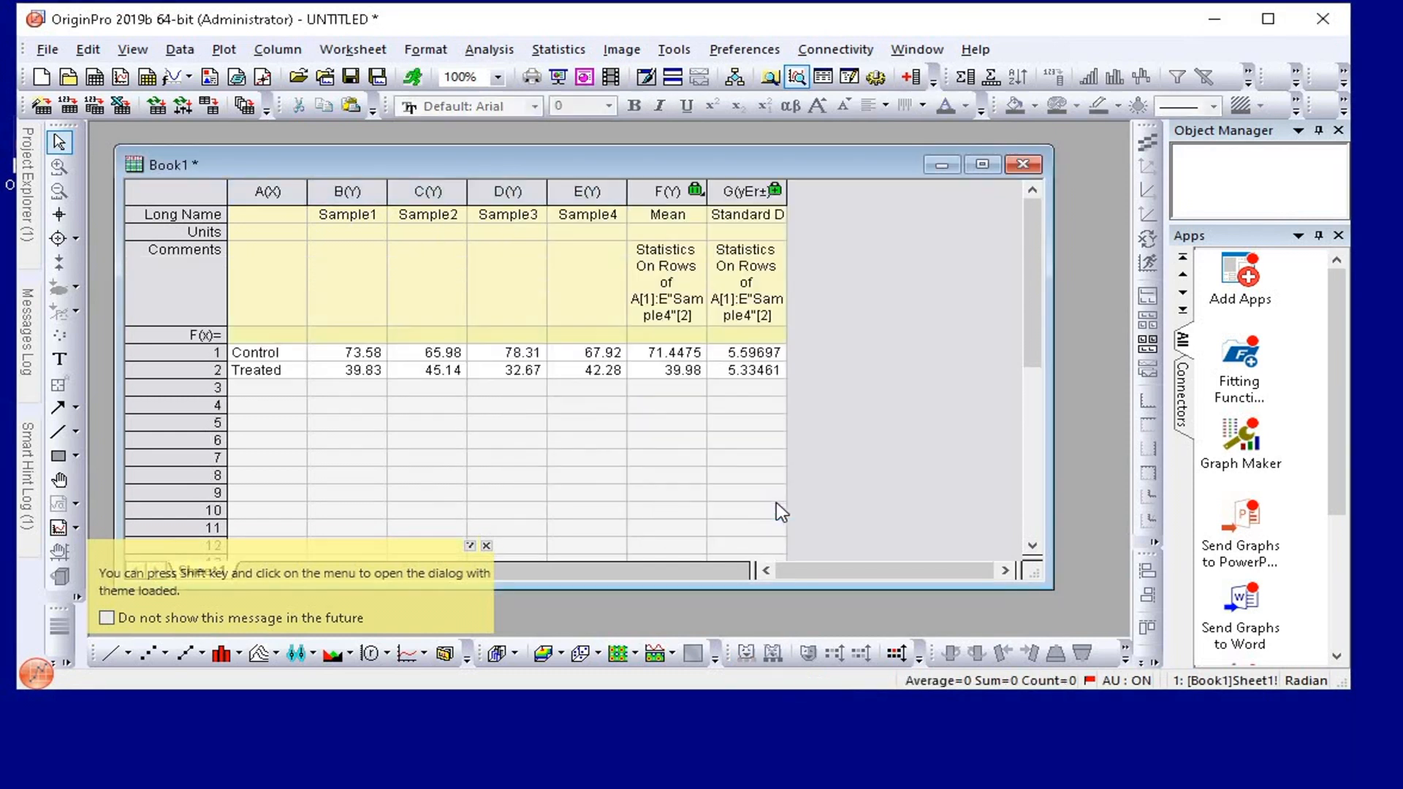
Examine the calculated Mean and Standard Deviation columns for the Control and Treated rows.
click(671, 216)
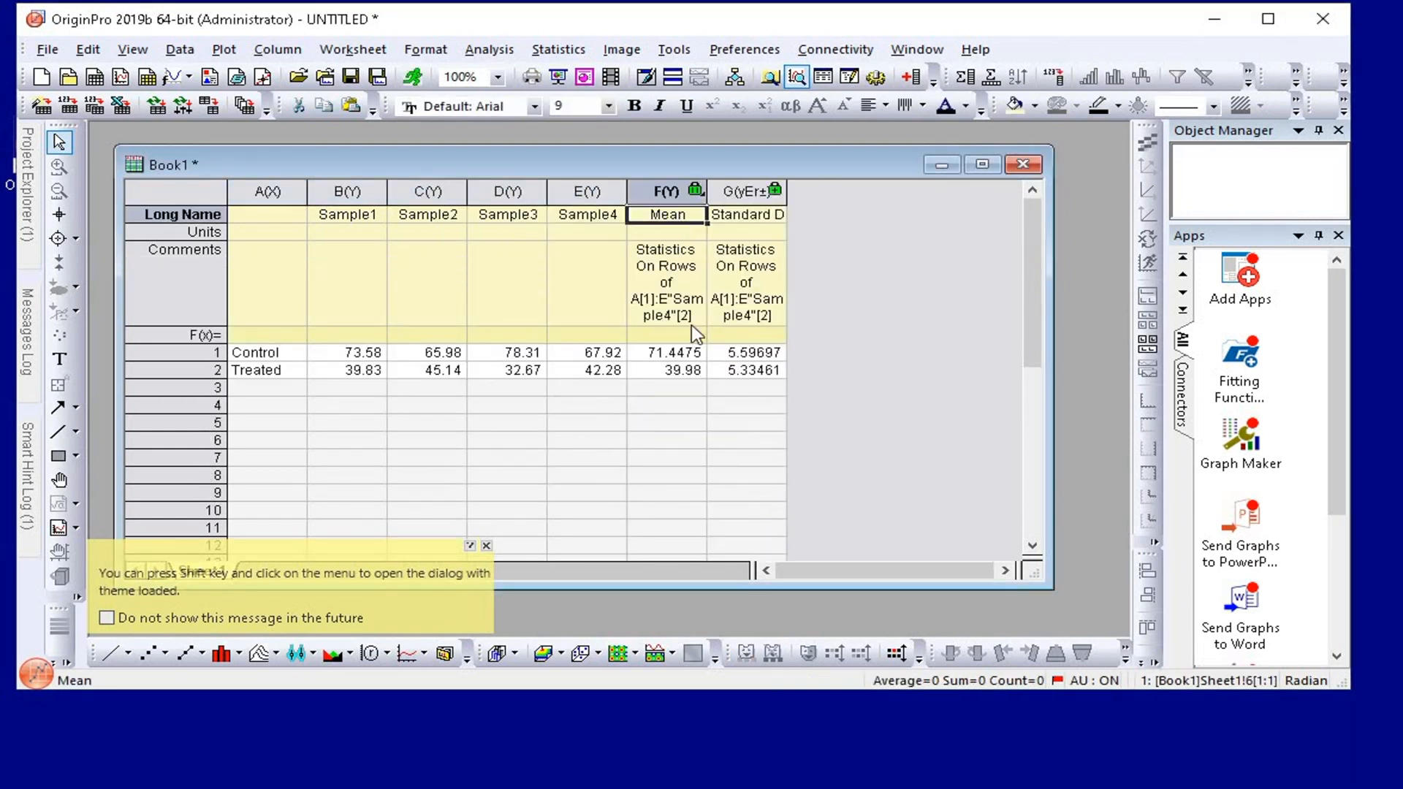
click(684, 354)
click(683, 370)
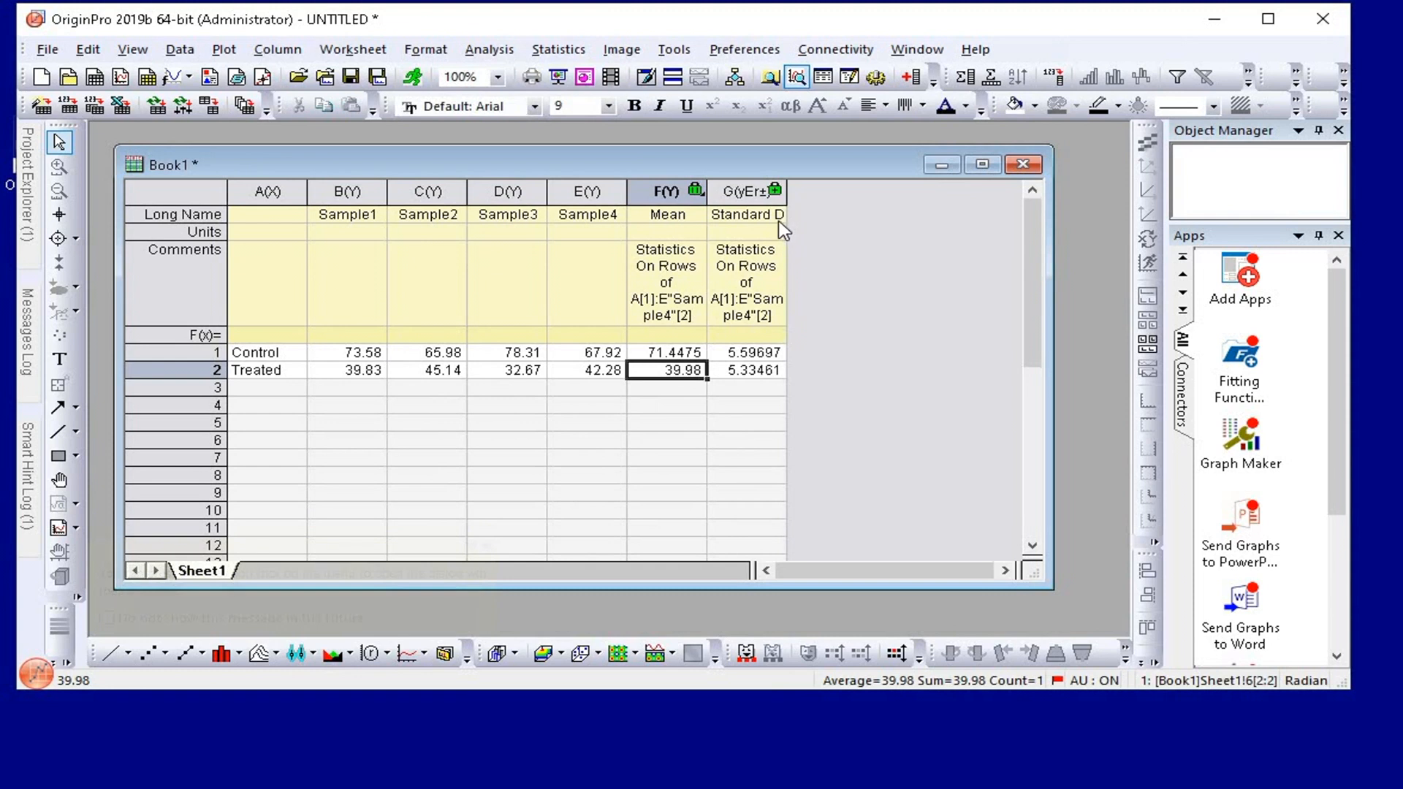
click(777, 217)
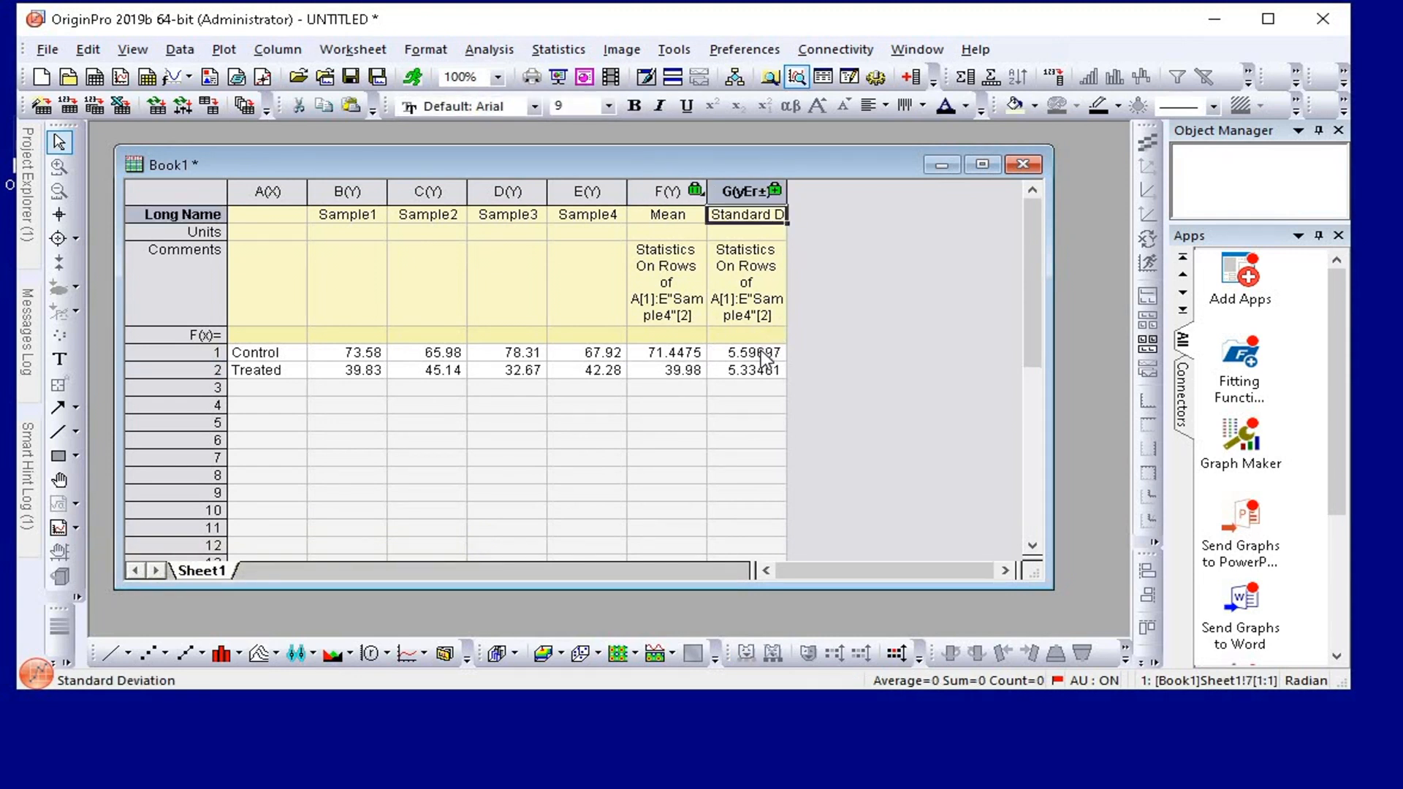
click(763, 353)
click(761, 372)
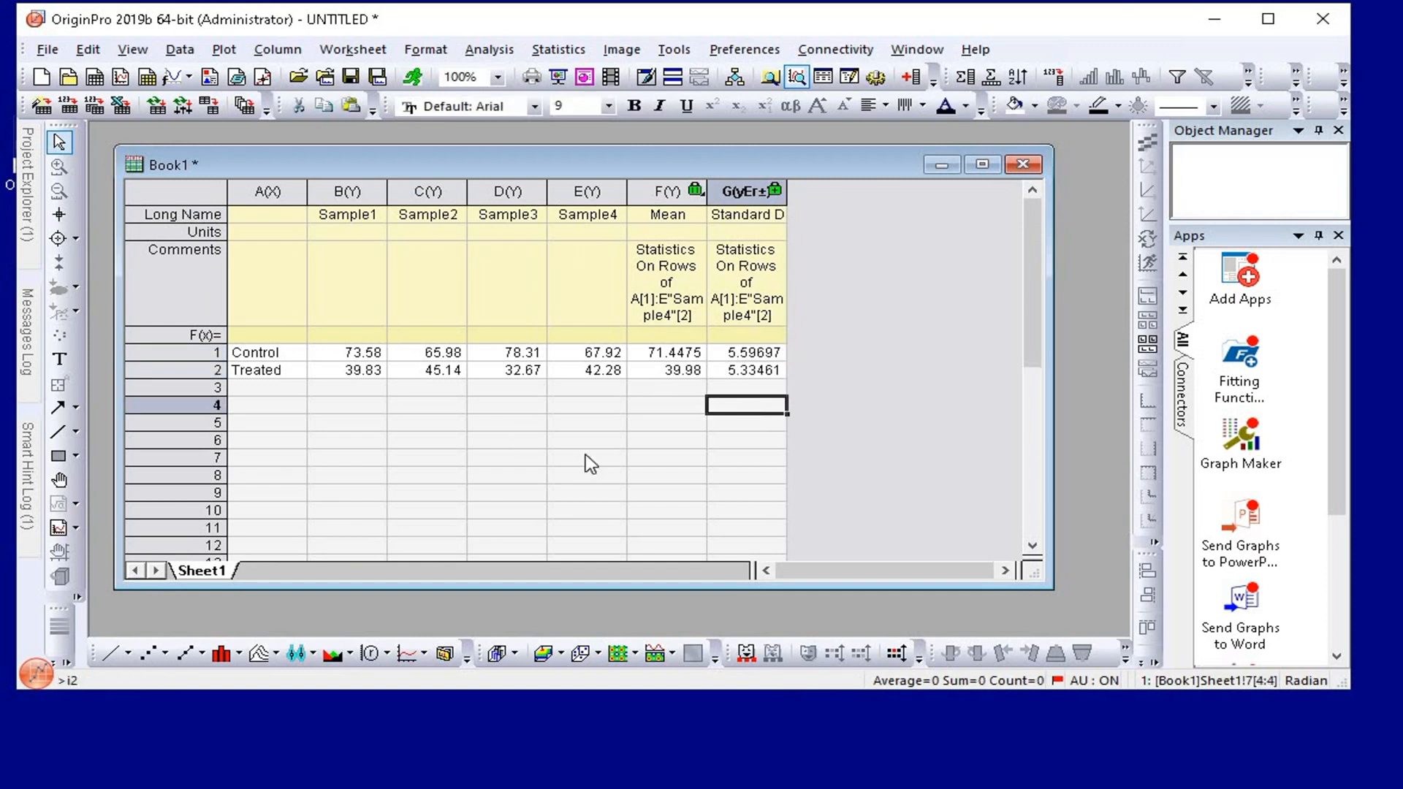
Create a scatter plot from the Control and Treated rows across columns A to G.
drag(281, 355, 755, 372)
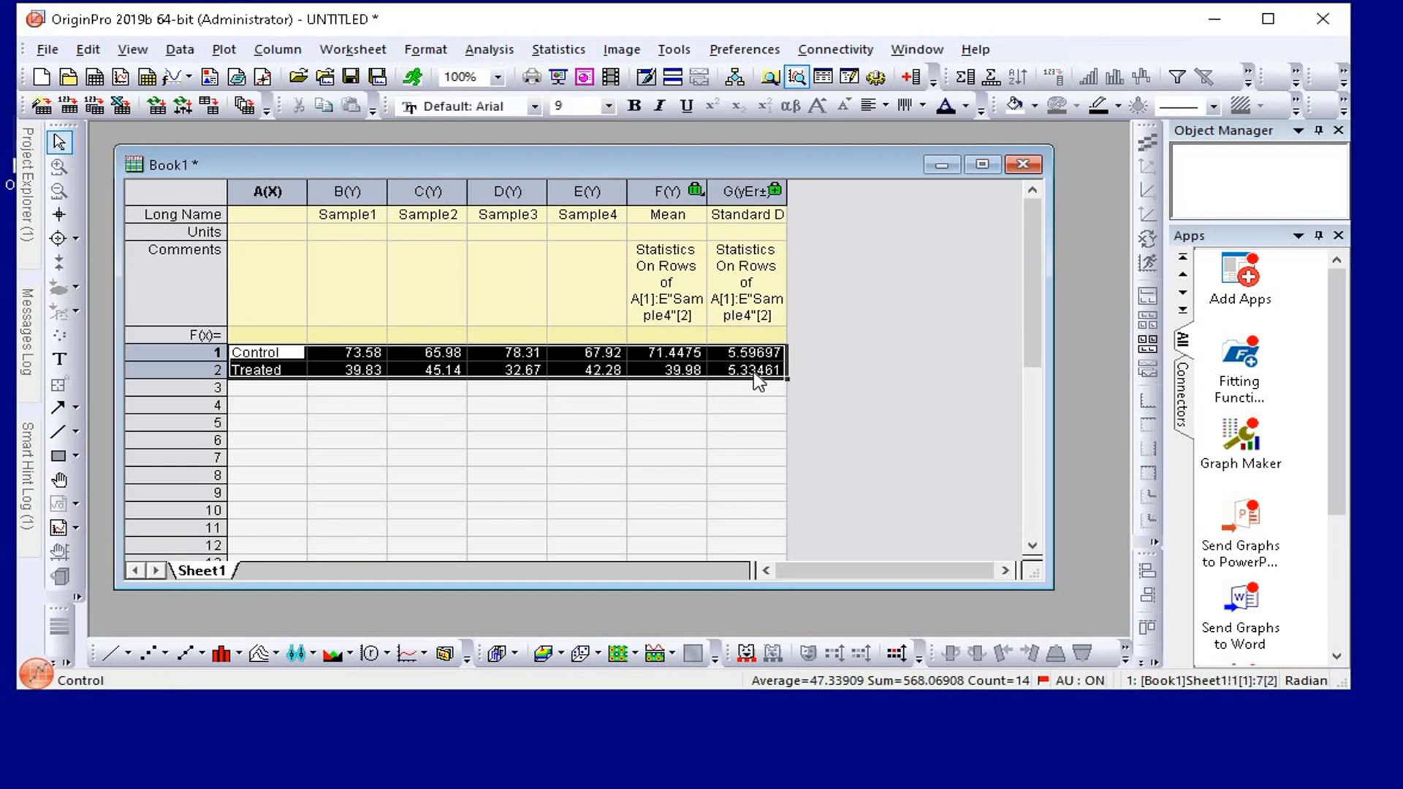
click(166, 658)
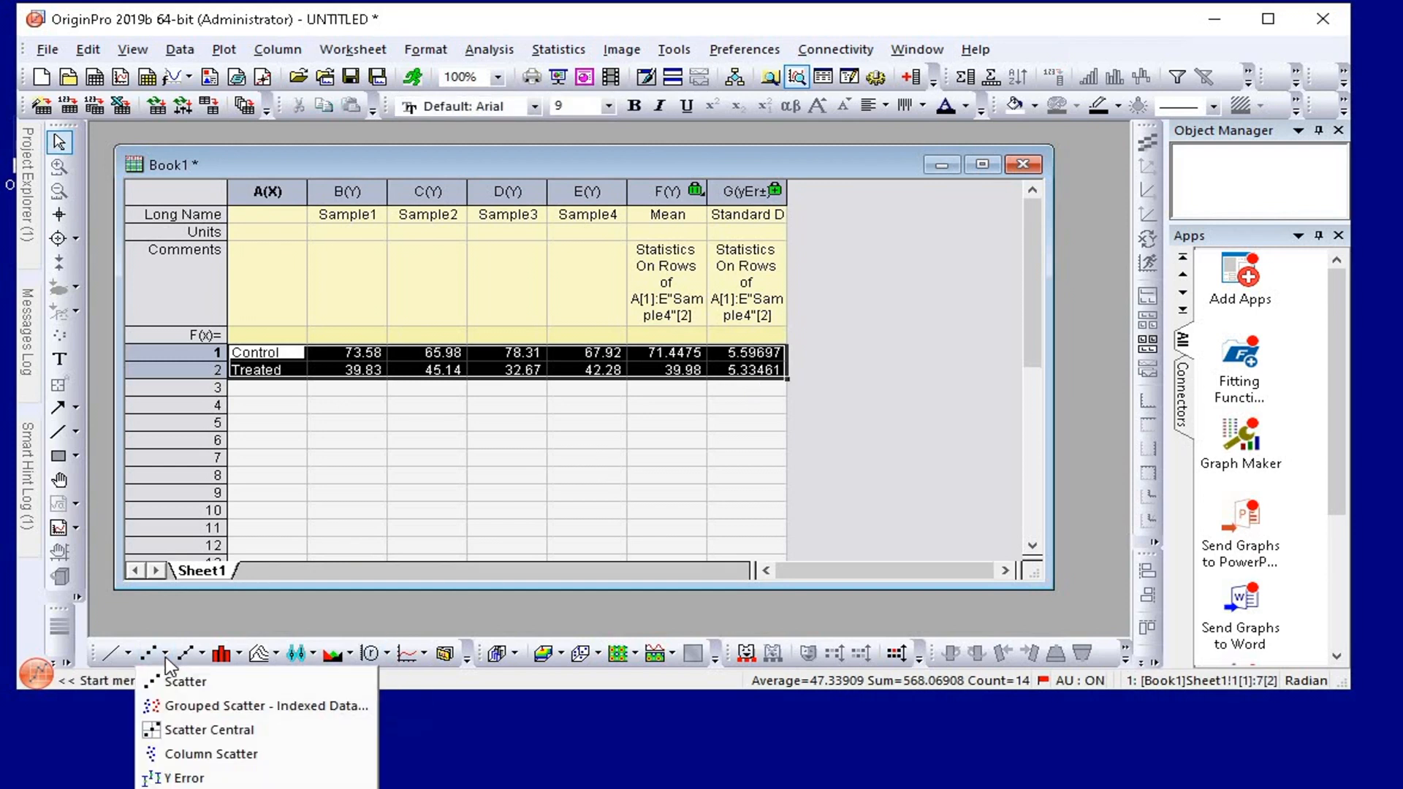
click(264, 683)
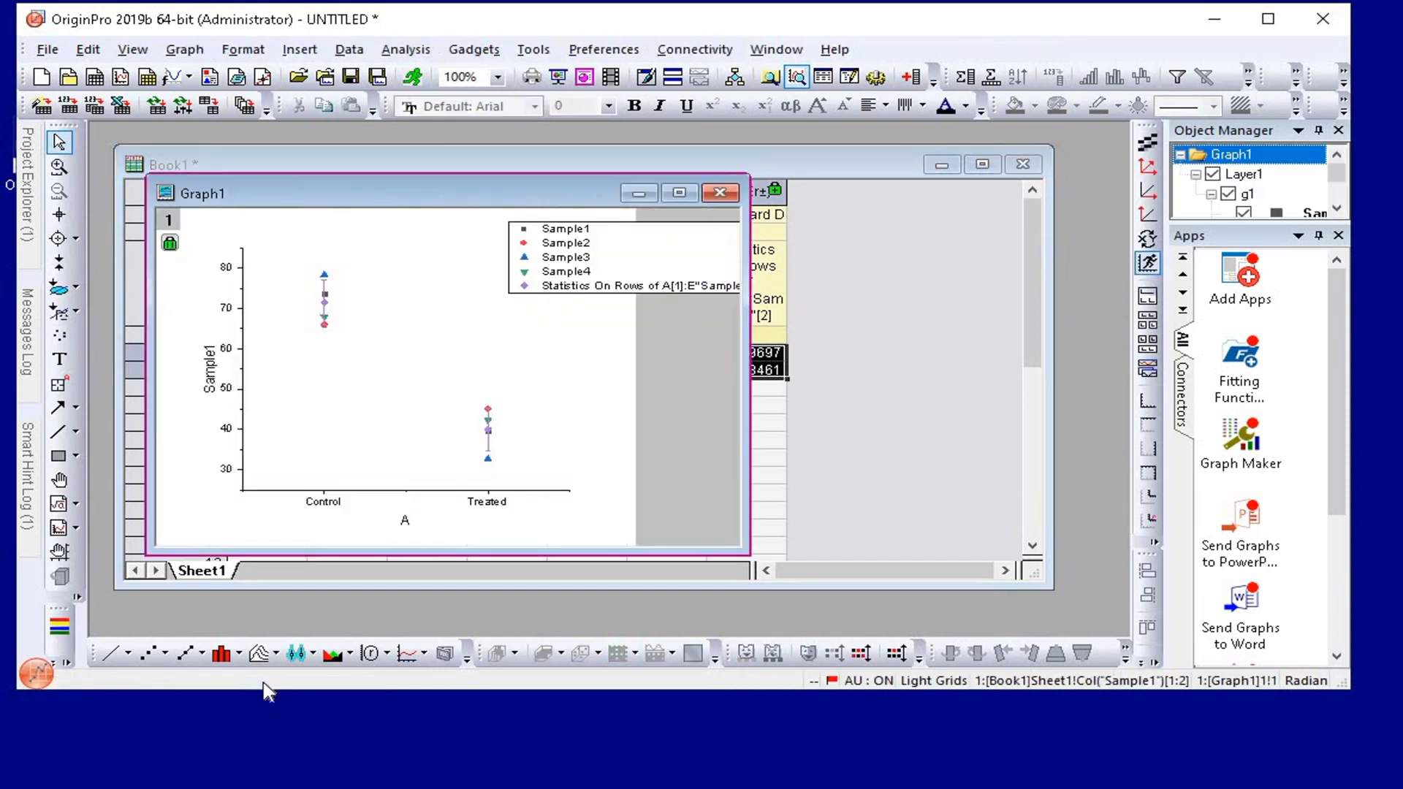
Maximize the graph window and move the legend slightly closer to the data points.
click(679, 193)
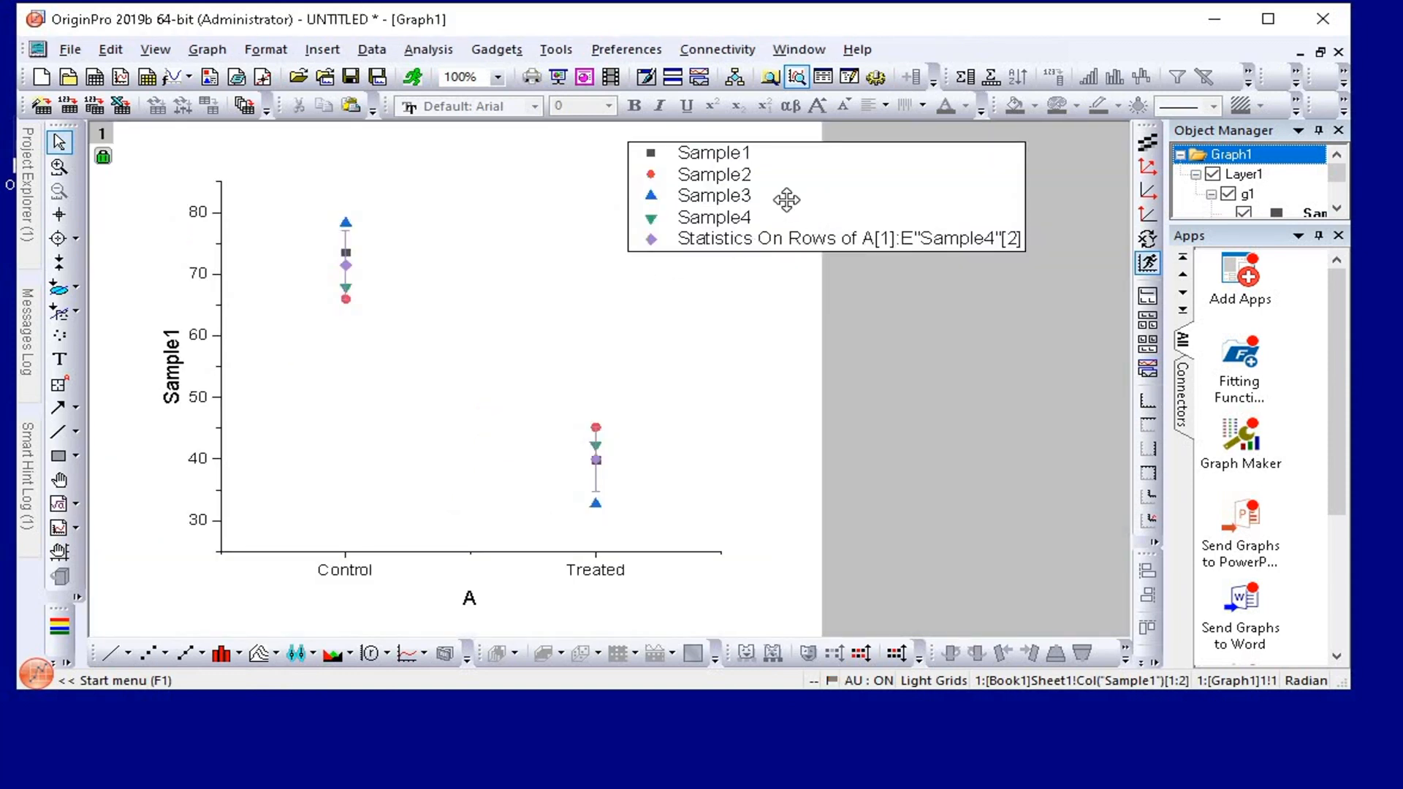
drag(789, 197, 703, 190)
click(535, 281)
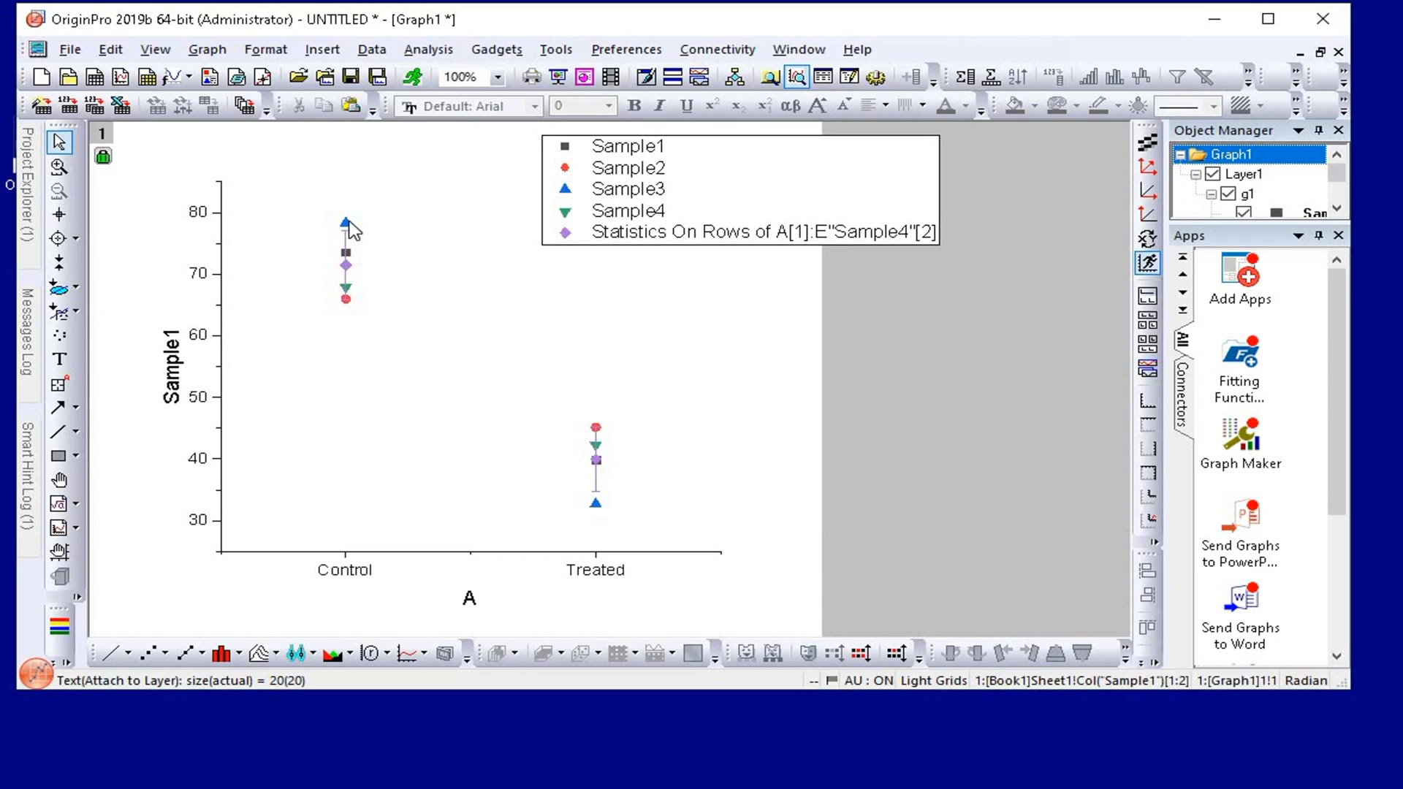
Set the plot group's edit mode to Independent and format the Sample1 symbol as a solid black circle of size 15.
double_click(348, 228)
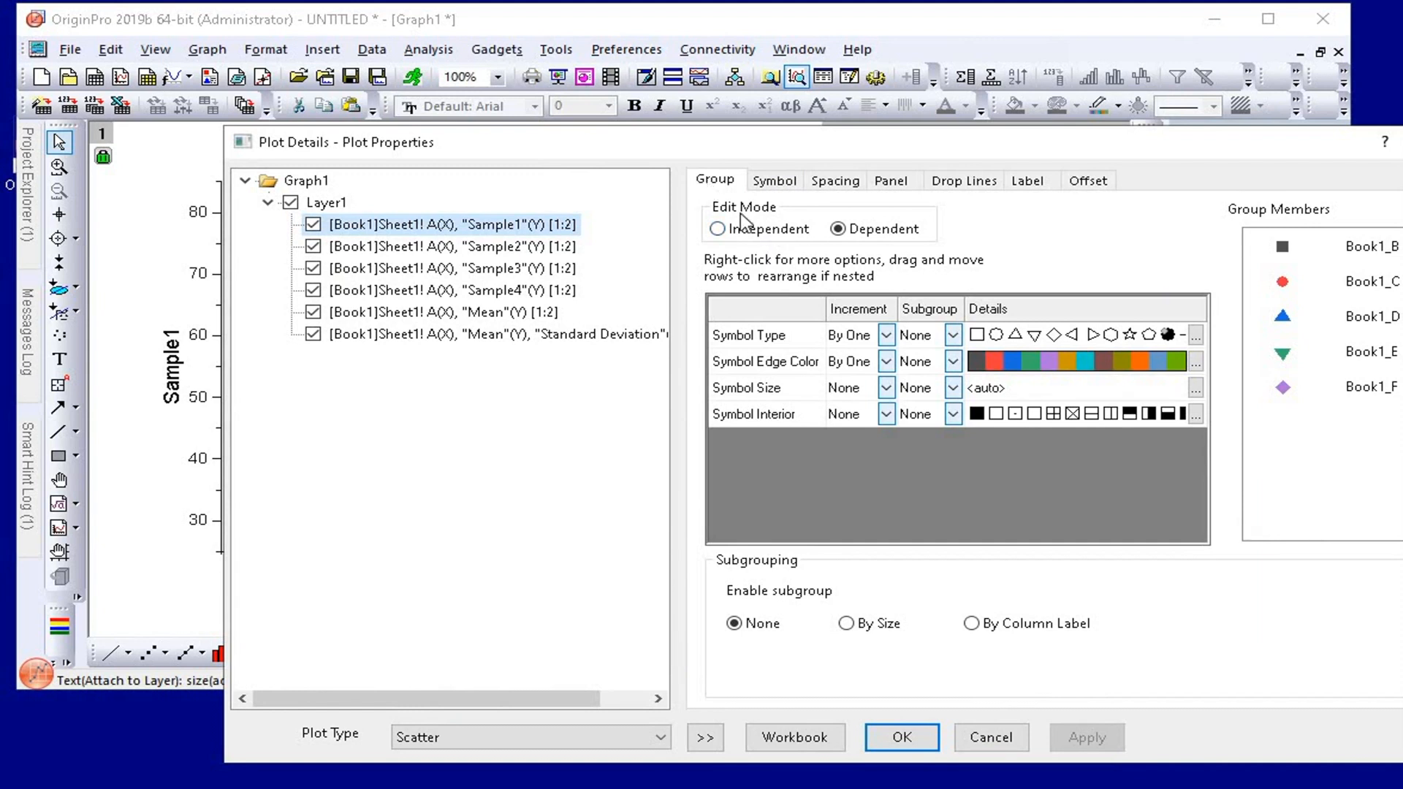
click(759, 236)
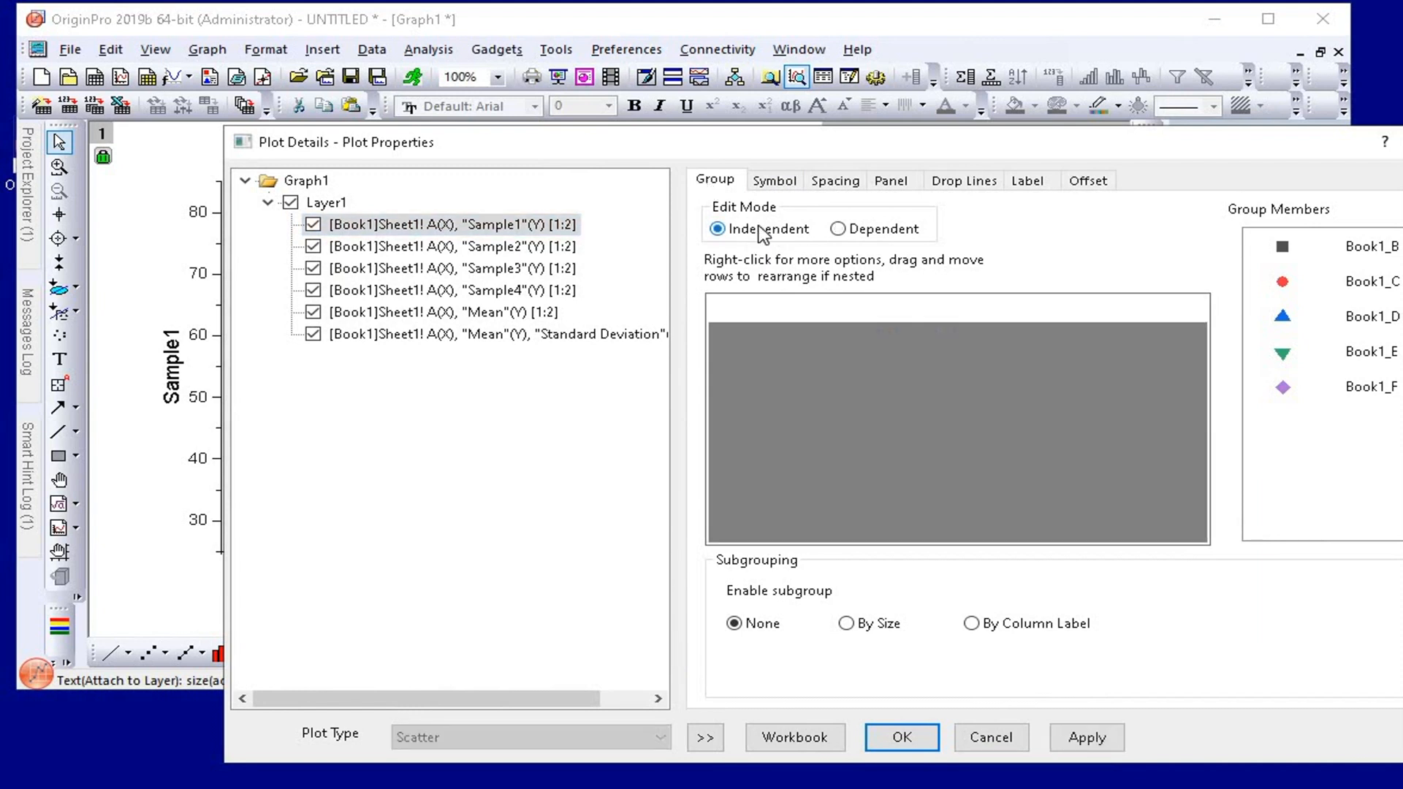
click(789, 181)
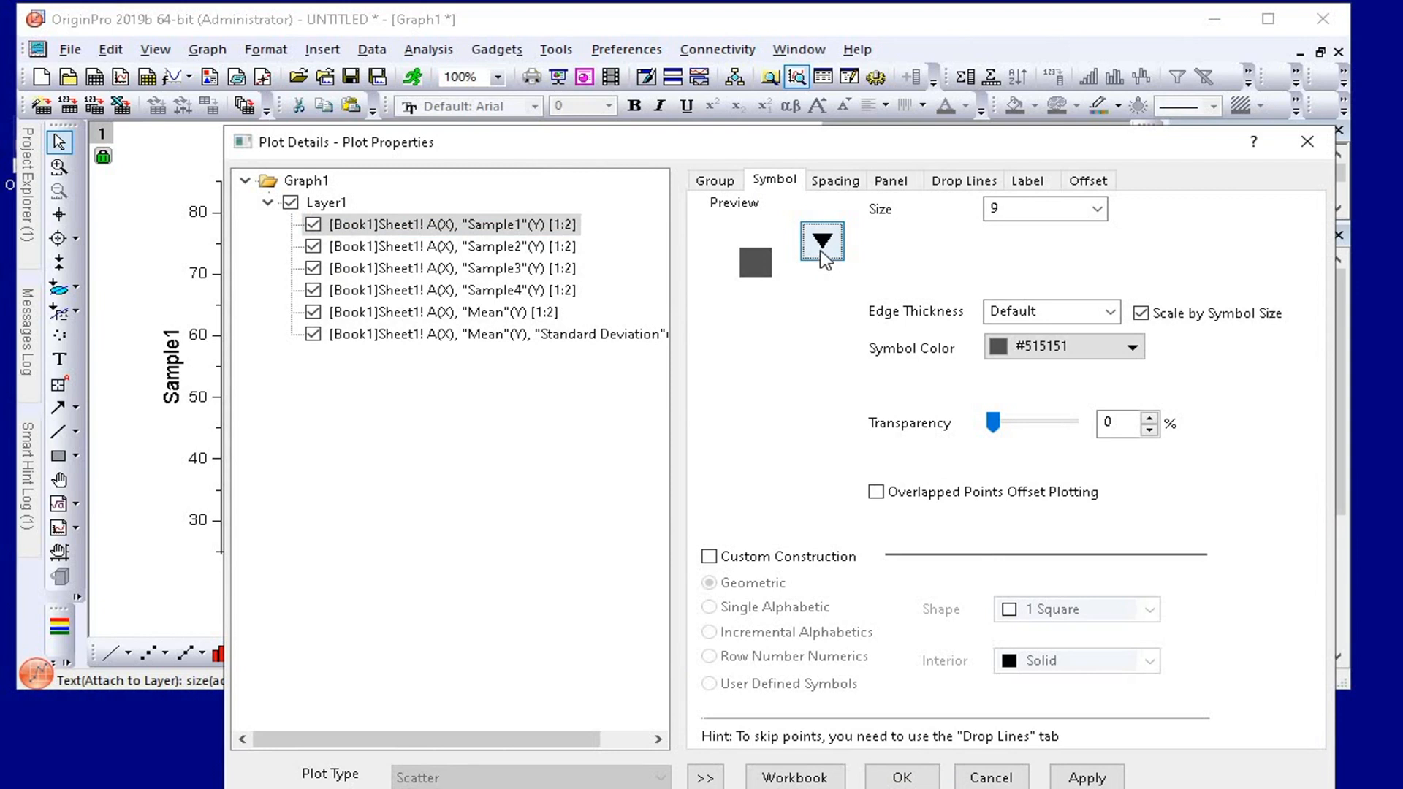
click(823, 243)
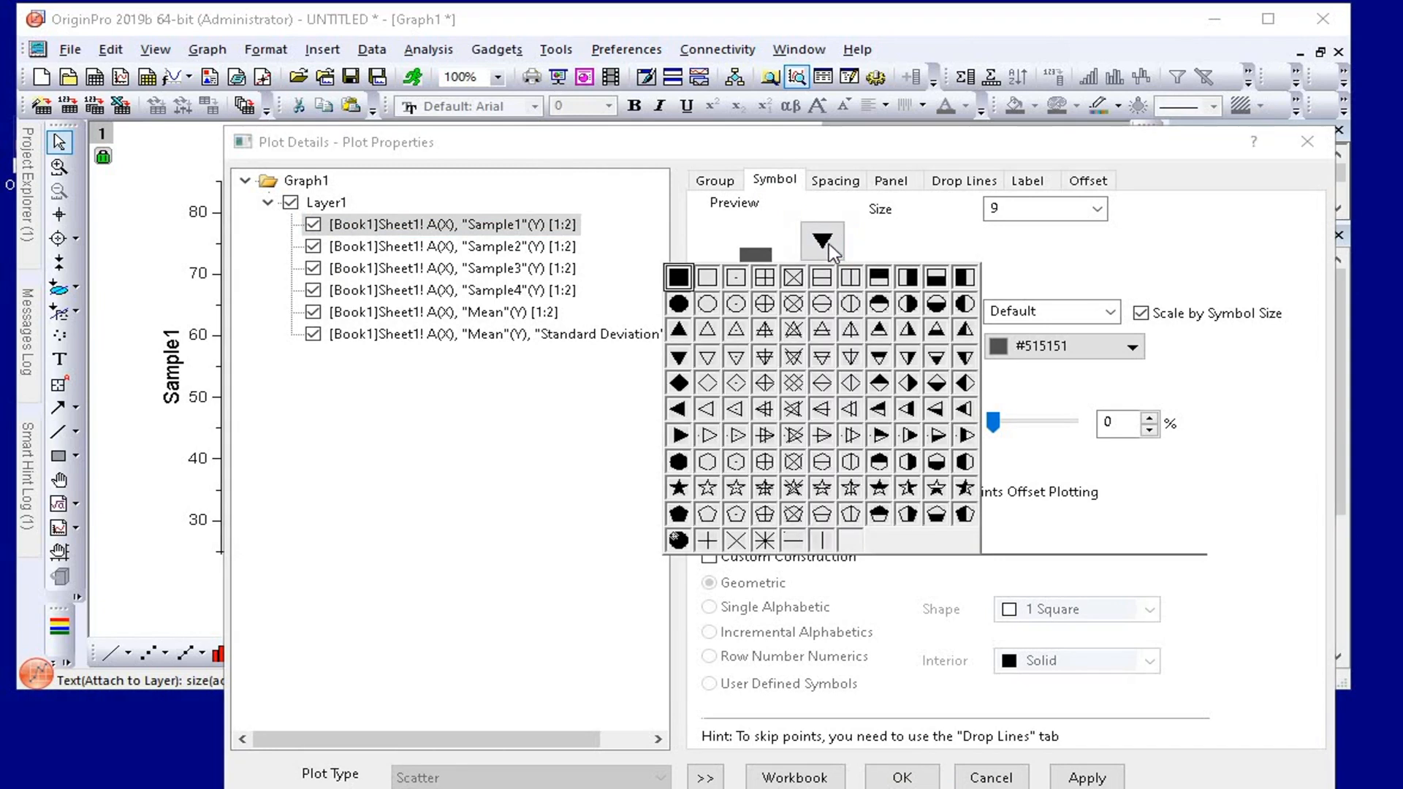
click(679, 302)
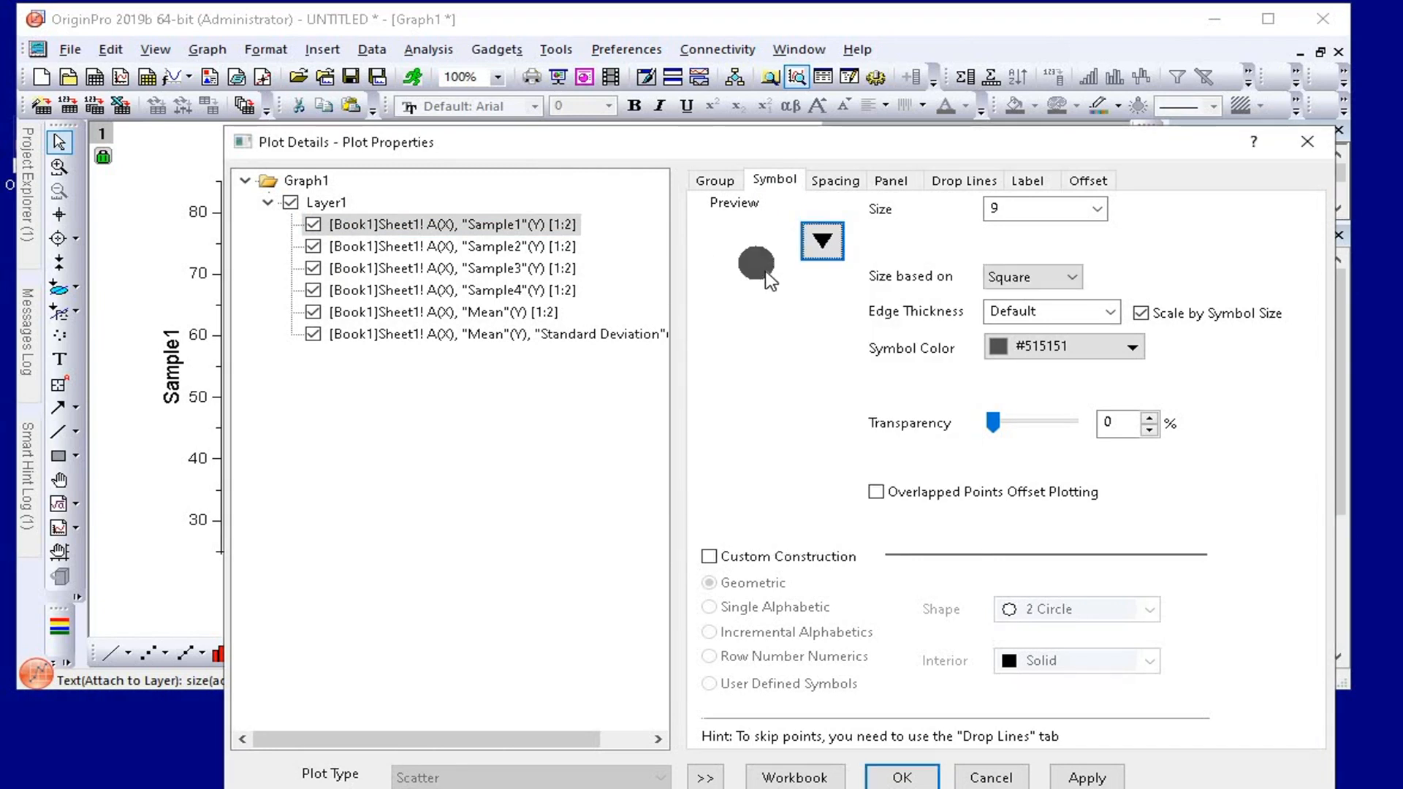
click(1096, 210)
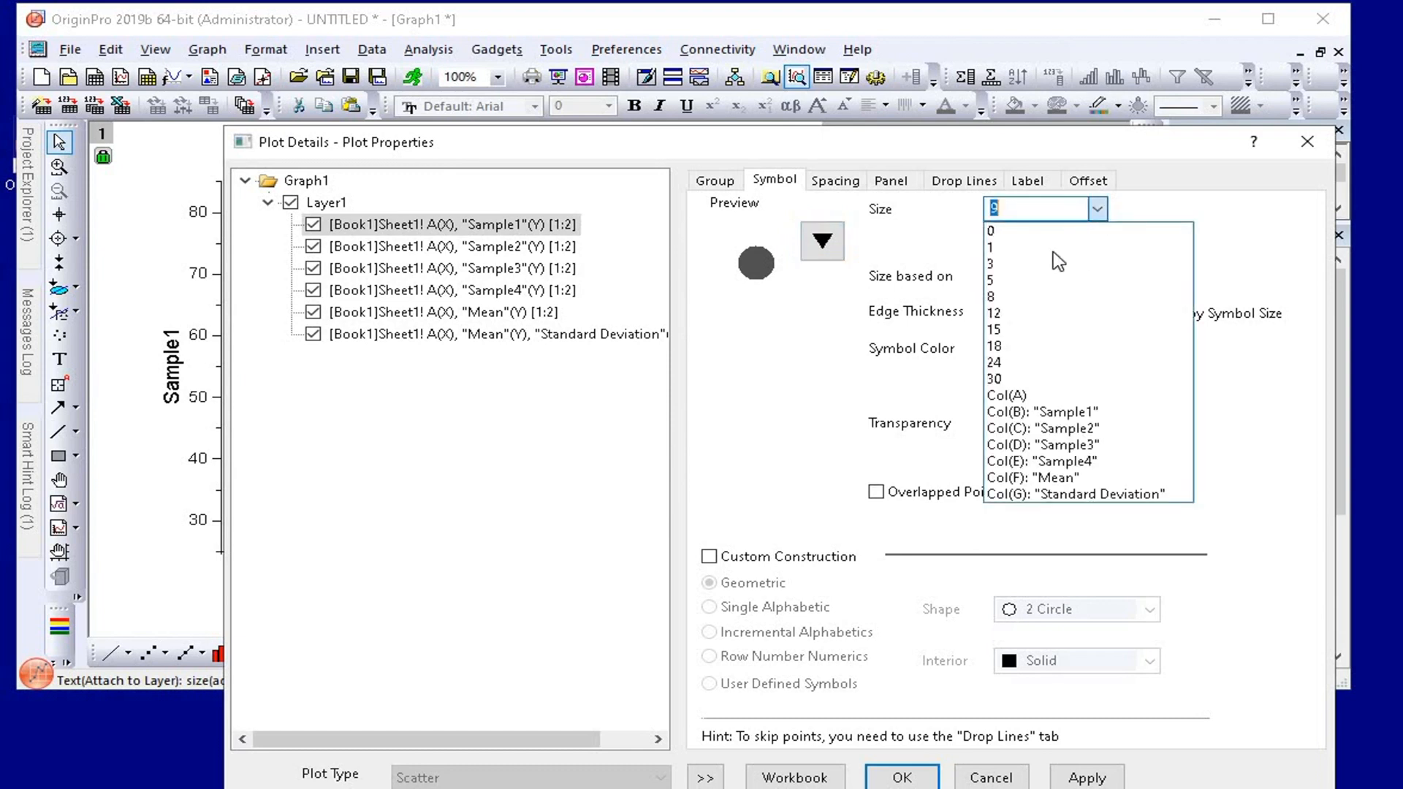
click(1026, 330)
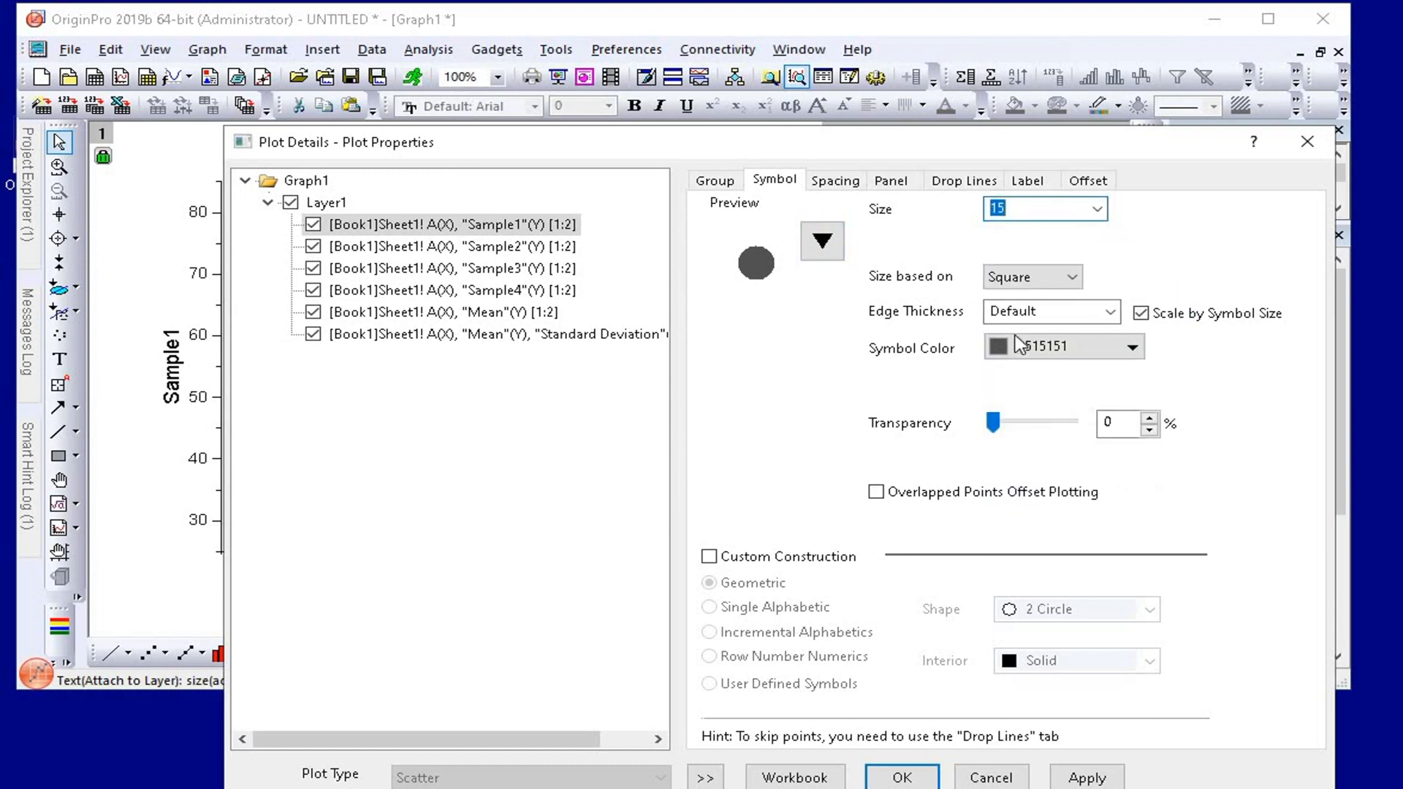
click(1077, 352)
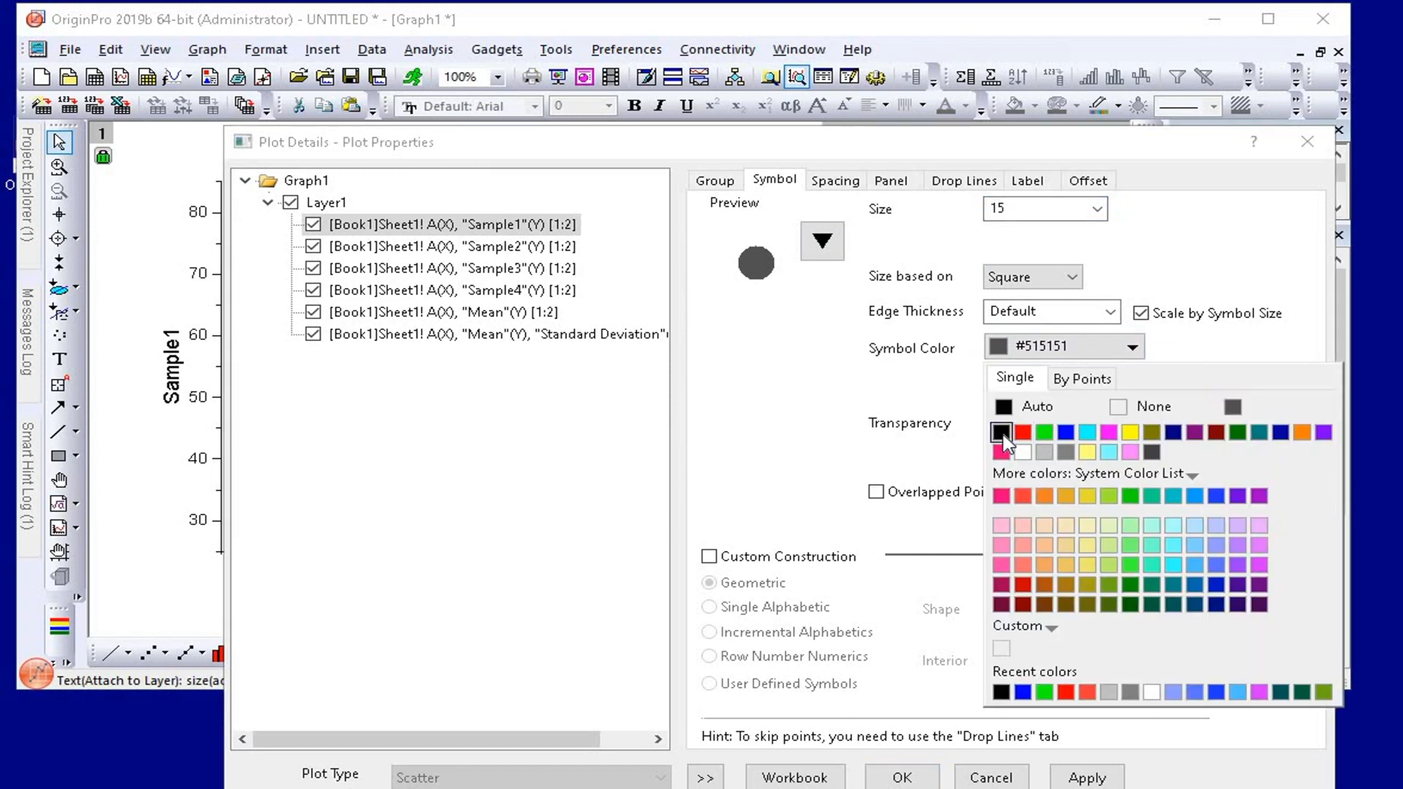
click(1004, 434)
Format the Sample2 symbol as a solid black upward triangle of size 15.
click(562, 249)
click(822, 242)
click(680, 331)
click(1097, 209)
click(1027, 328)
click(1077, 348)
click(1003, 433)
Format the Sample3 symbol as a solid black downward triangle of size 15.
click(559, 269)
click(823, 242)
click(679, 357)
click(1096, 210)
click(1028, 328)
click(1078, 348)
click(1004, 433)
Format the Sample4 symbol as a solid black diamond of size 15.
click(511, 290)
click(1097, 210)
click(1027, 328)
click(1078, 348)
click(1001, 432)
click(822, 241)
click(679, 384)
Format the Mean symbol as a black horizontal line of size 30.
click(528, 314)
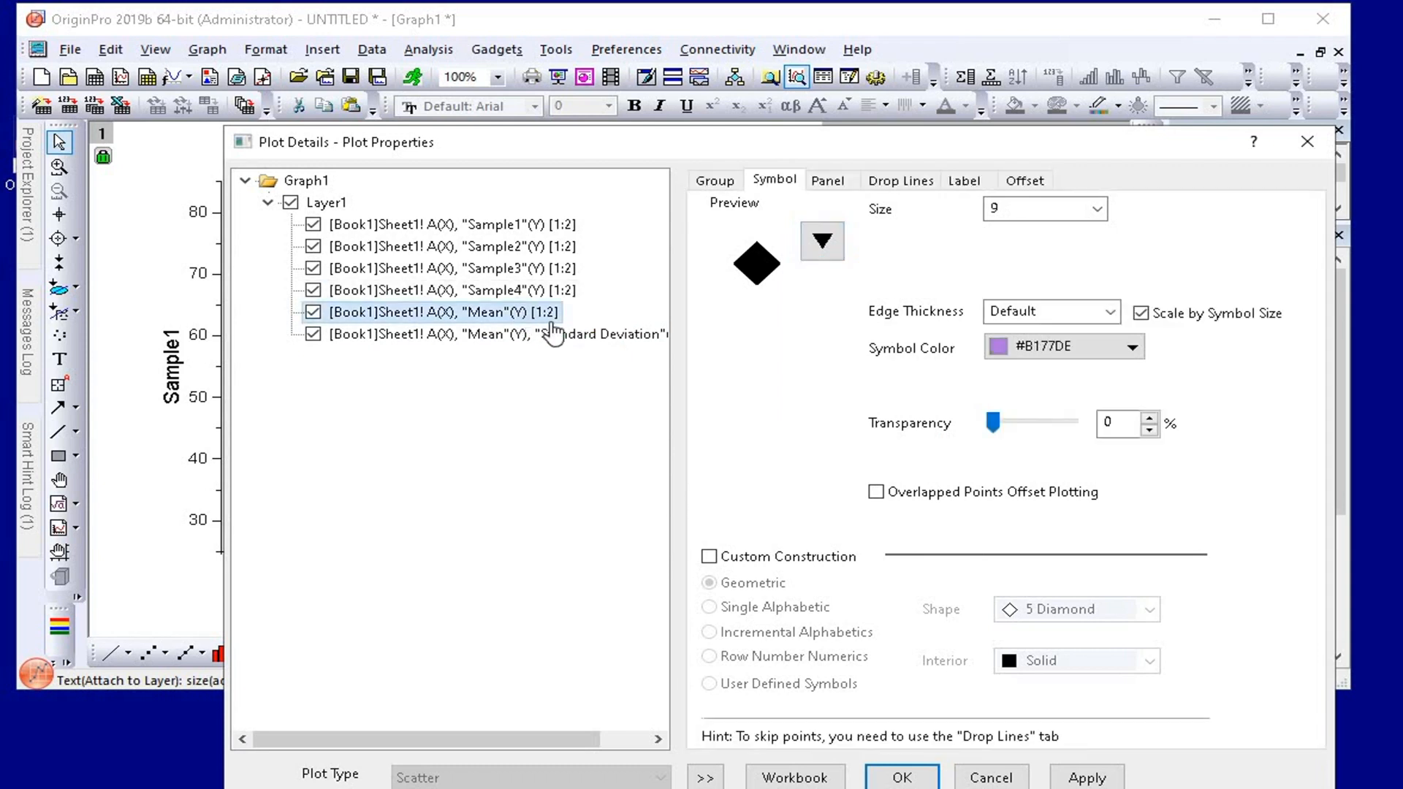
click(822, 242)
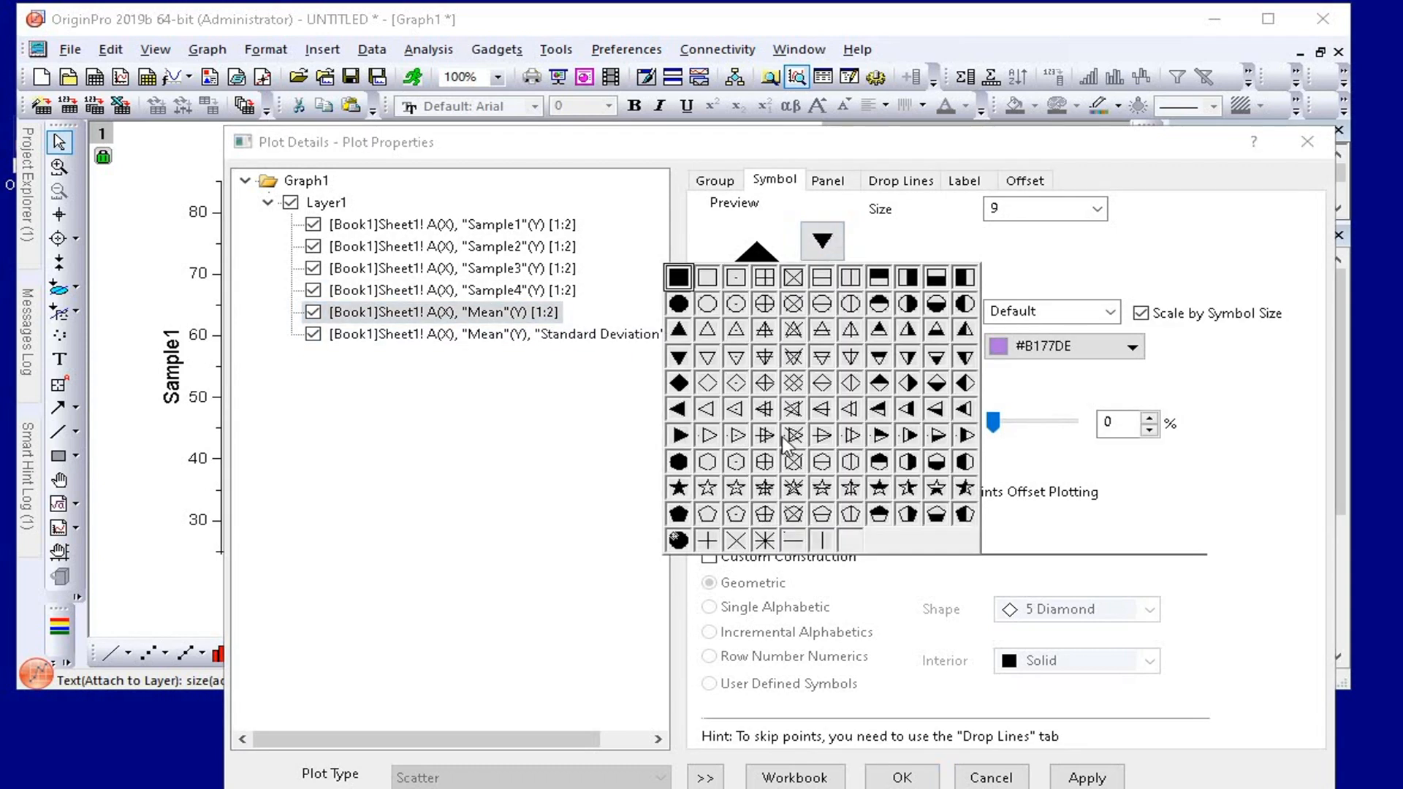
click(793, 544)
click(1096, 209)
click(1032, 379)
click(1131, 347)
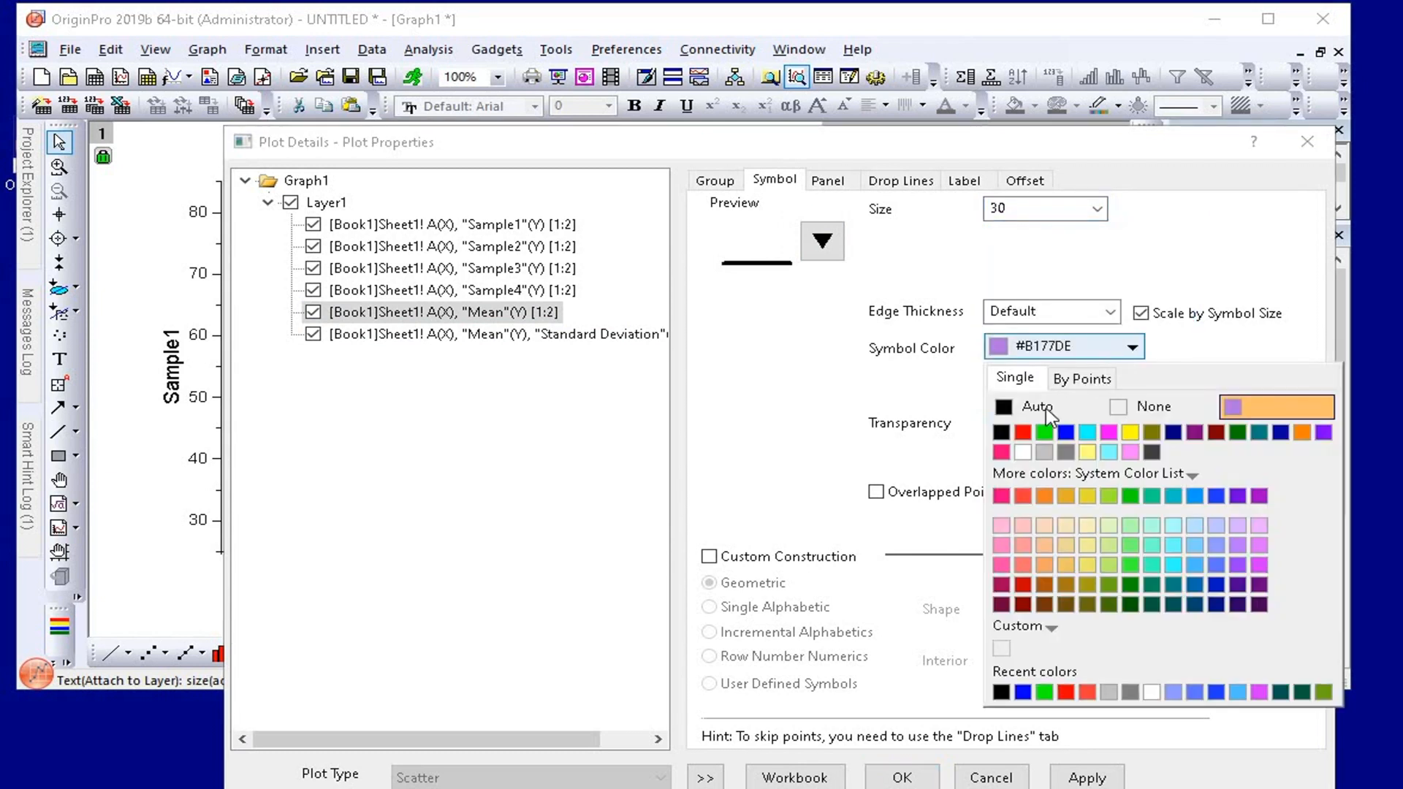
click(995, 437)
Format the standard deviation error bars in black with line width 2 and cap width 30.
click(574, 336)
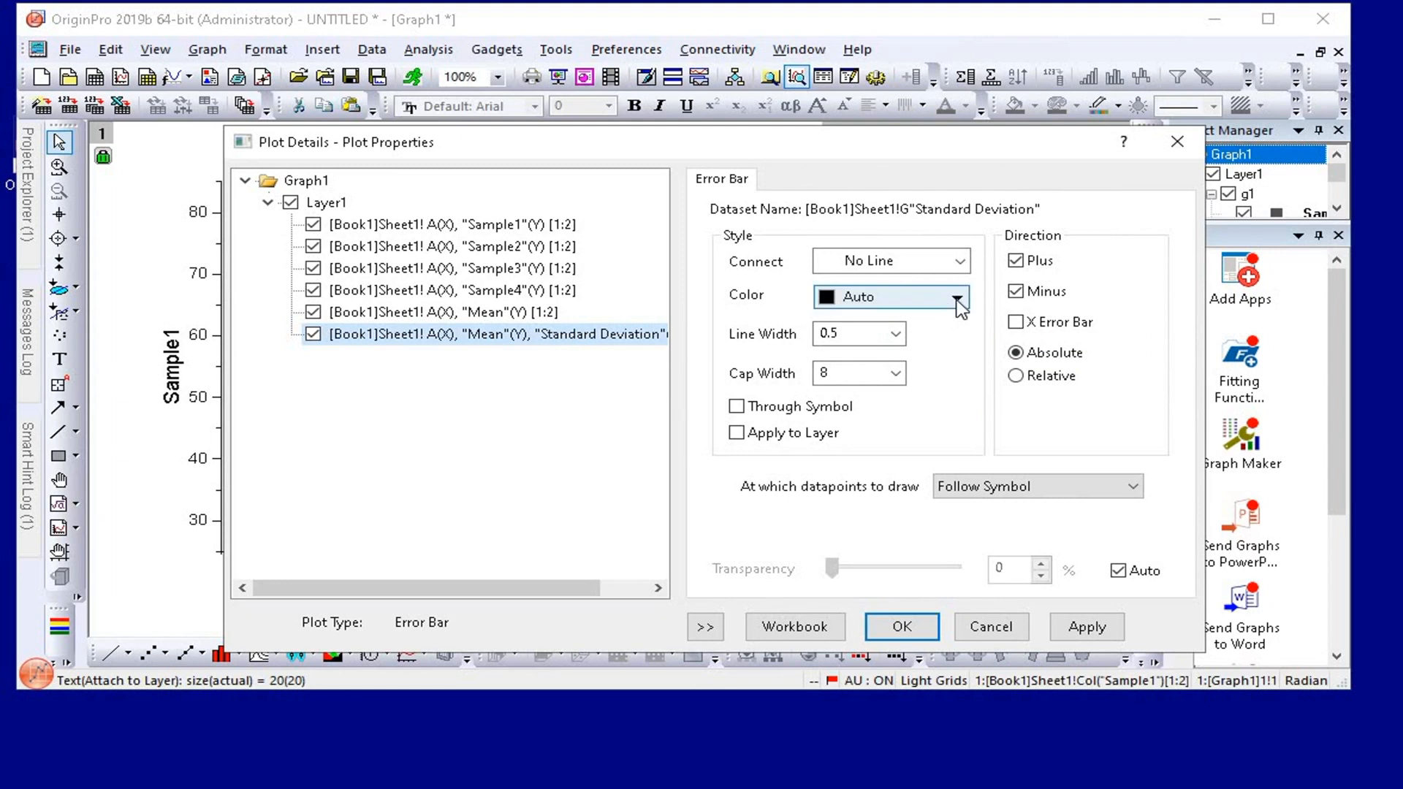
click(955, 297)
click(830, 355)
click(894, 333)
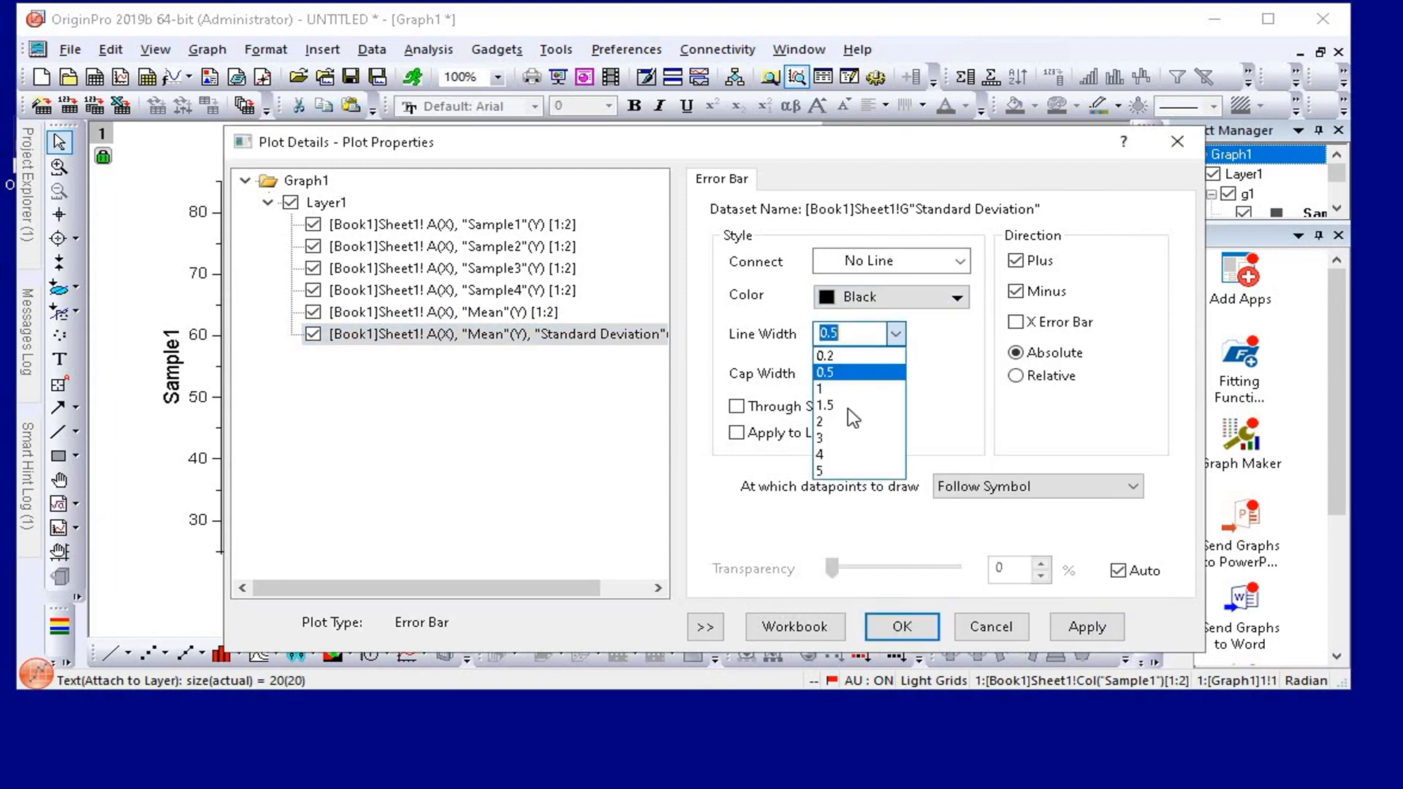
click(851, 408)
click(895, 334)
click(863, 424)
click(895, 373)
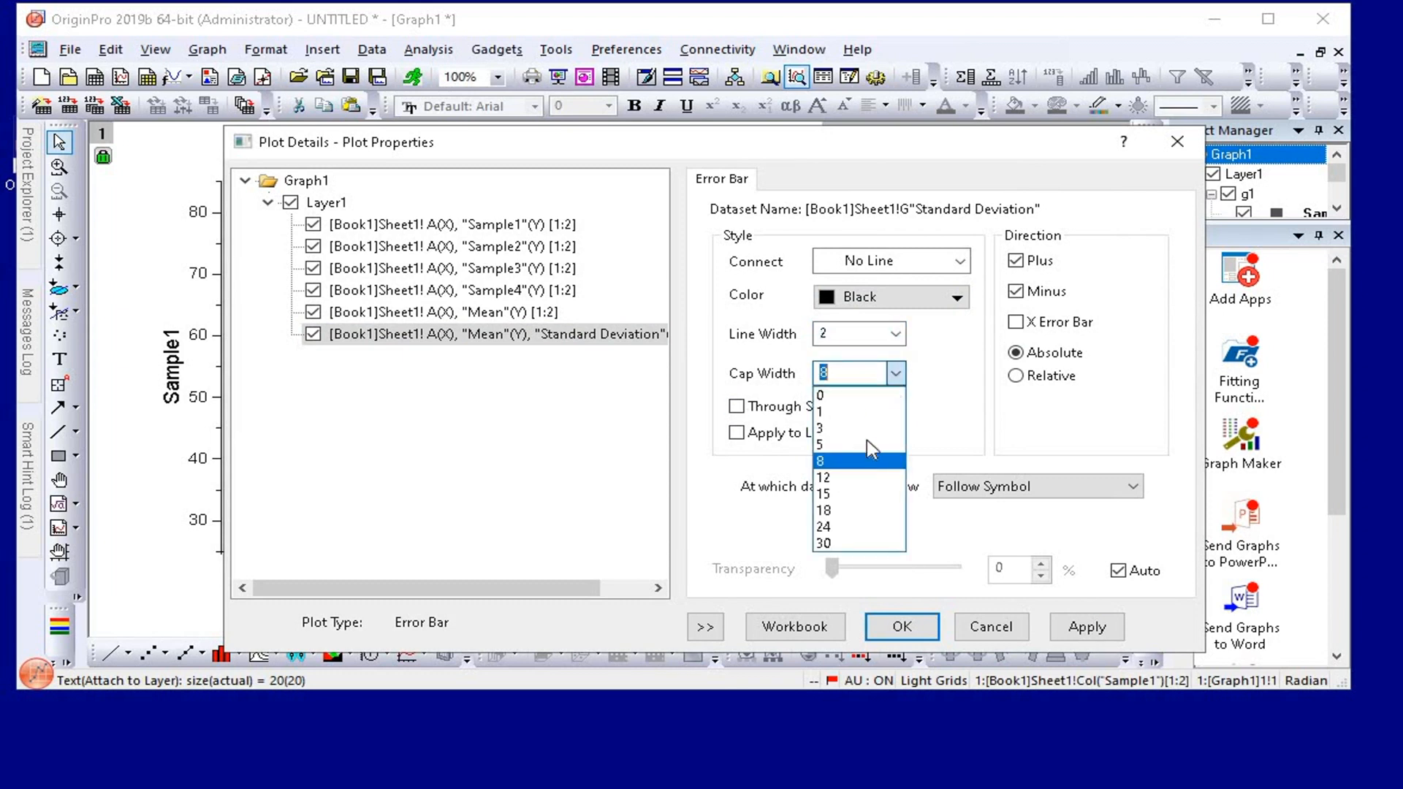
click(859, 544)
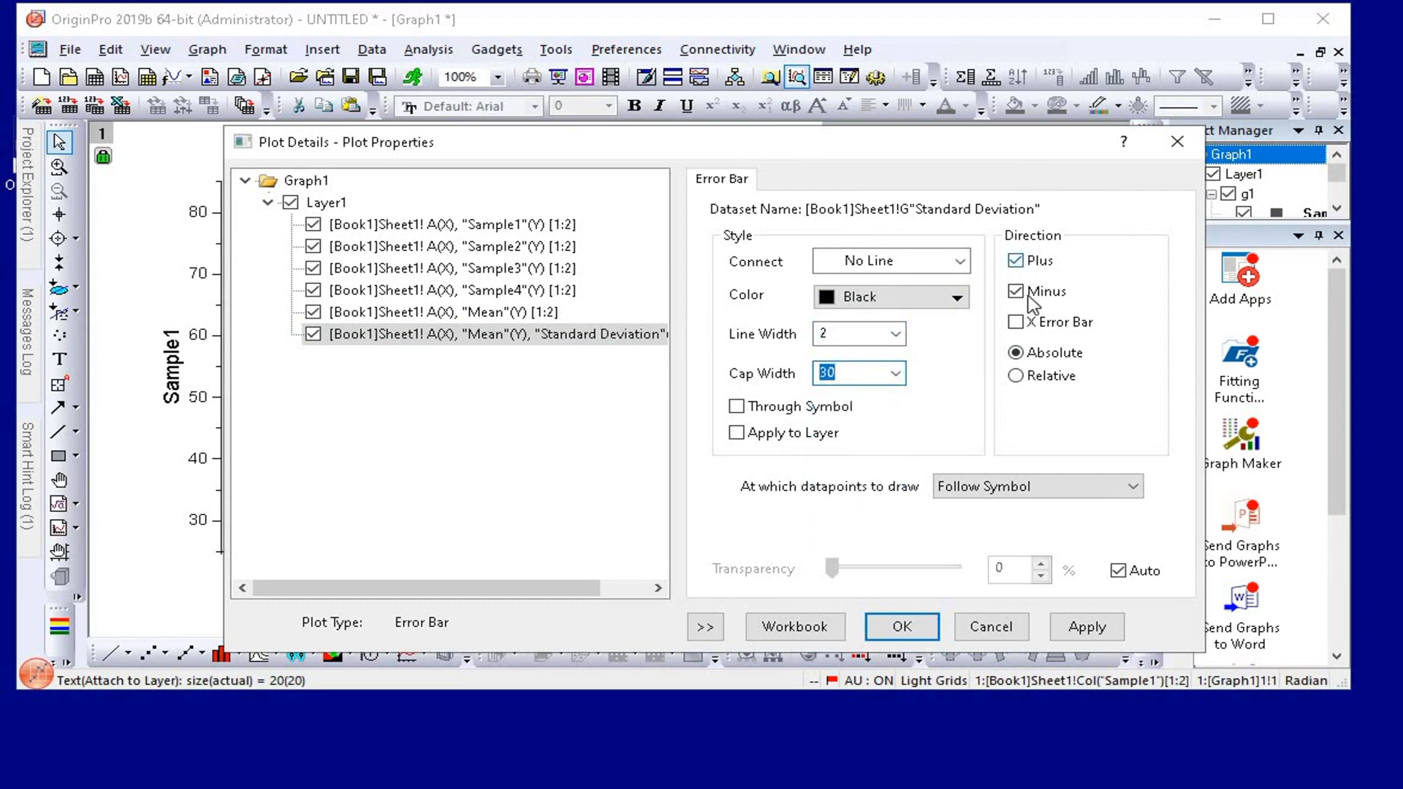
click(1085, 627)
click(901, 627)
Delete the x-axis title and change the y-axis title to "Fold change".
right_click(471, 603)
click(515, 658)
click(173, 360)
click(173, 366)
text(Fold change)
click(171, 403)
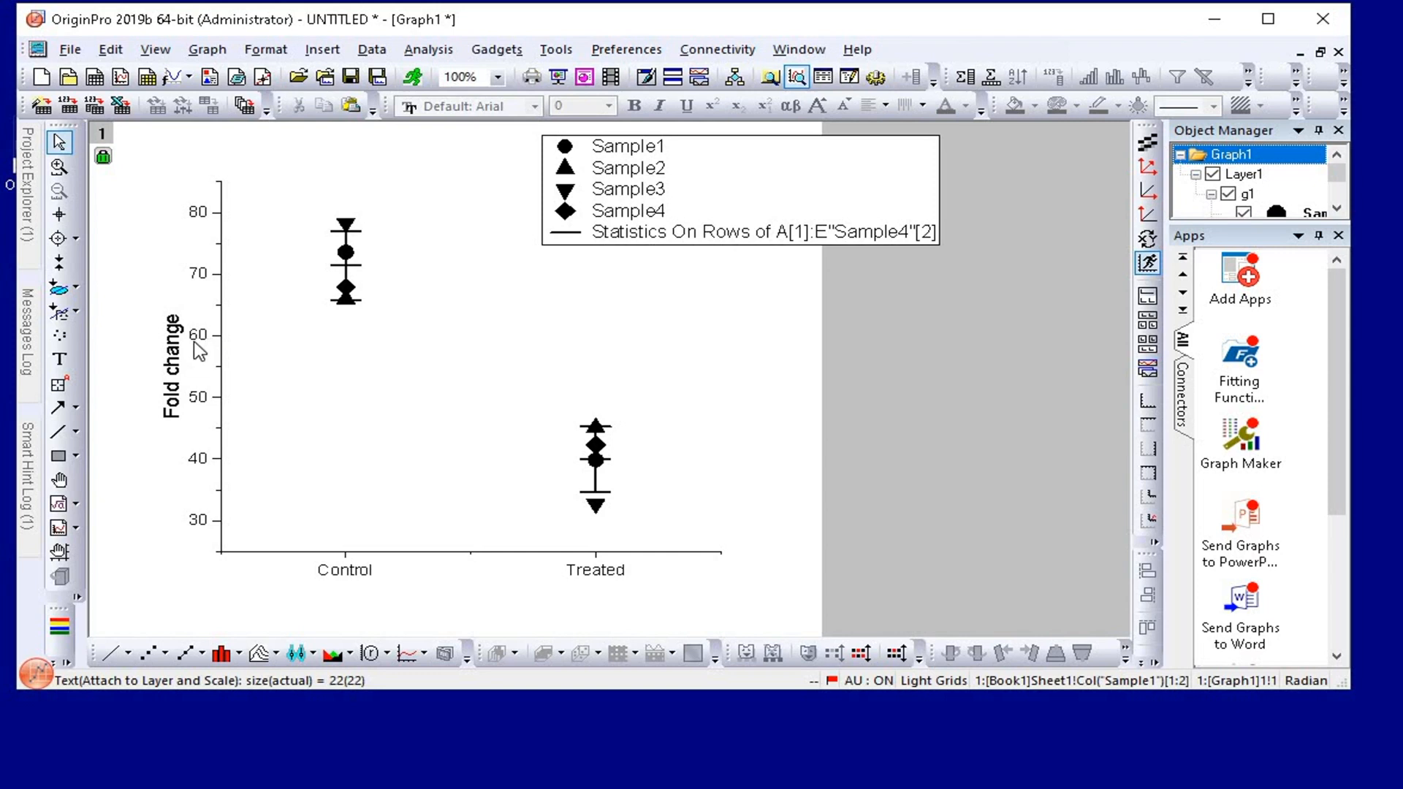
Set the font size of the y-axis tick labels to 28.
click(200, 338)
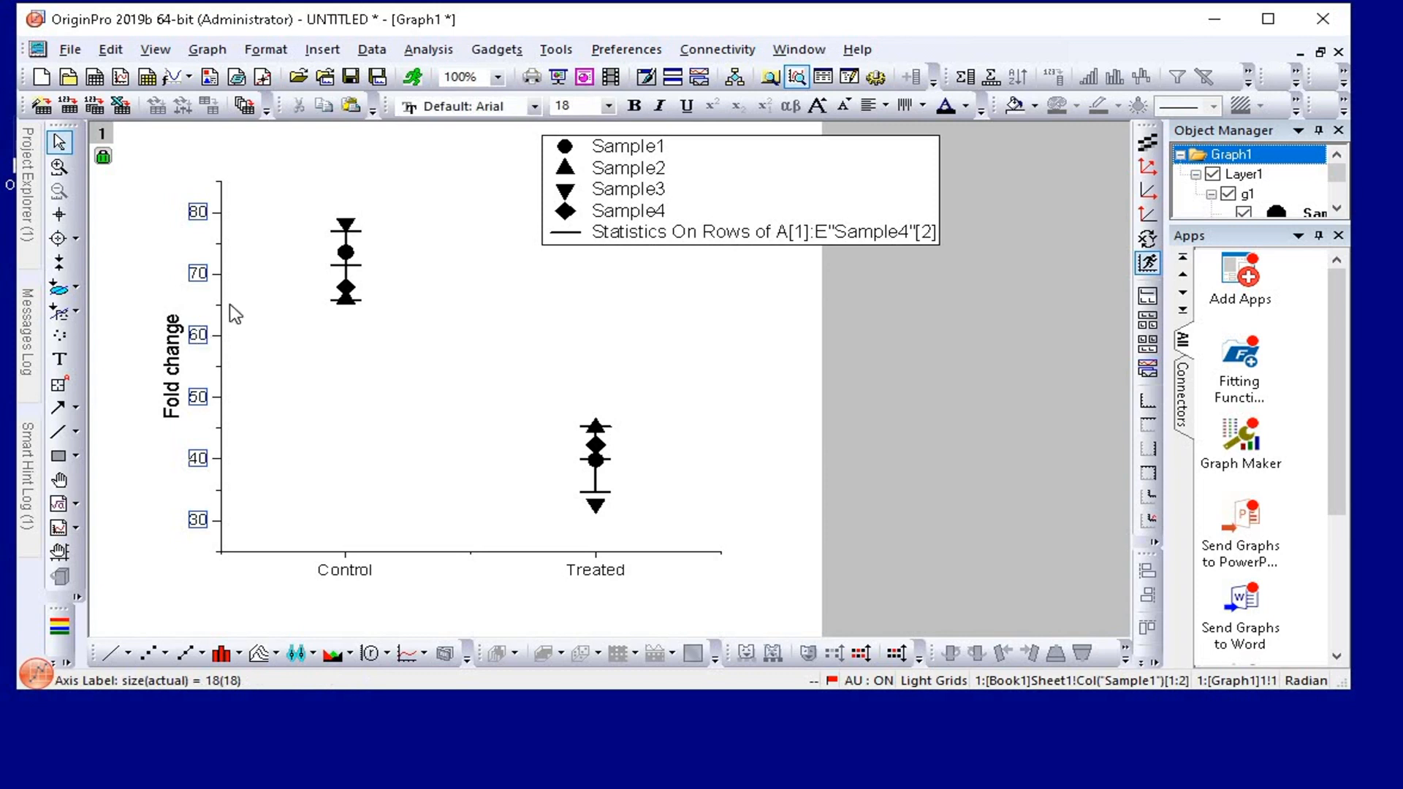
click(608, 107)
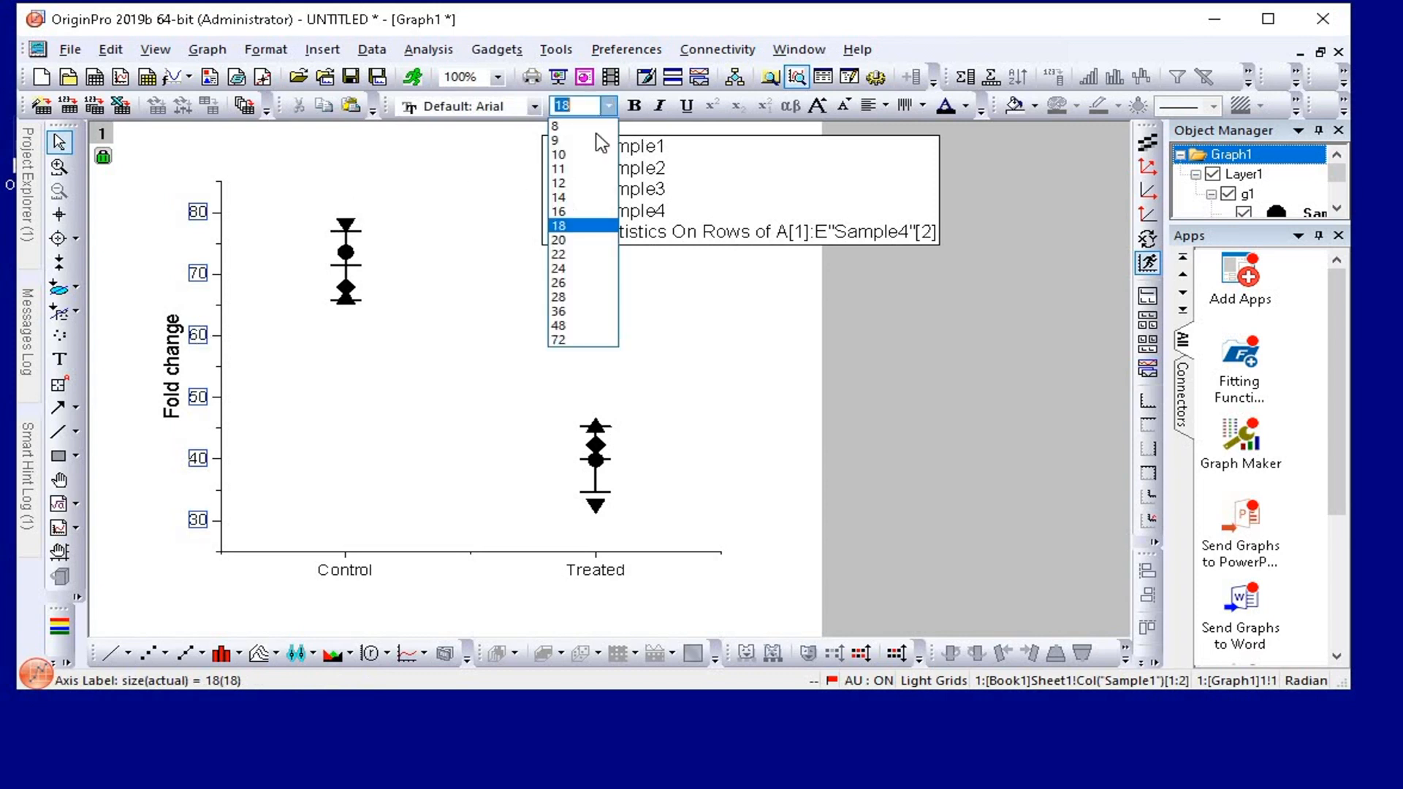
click(579, 297)
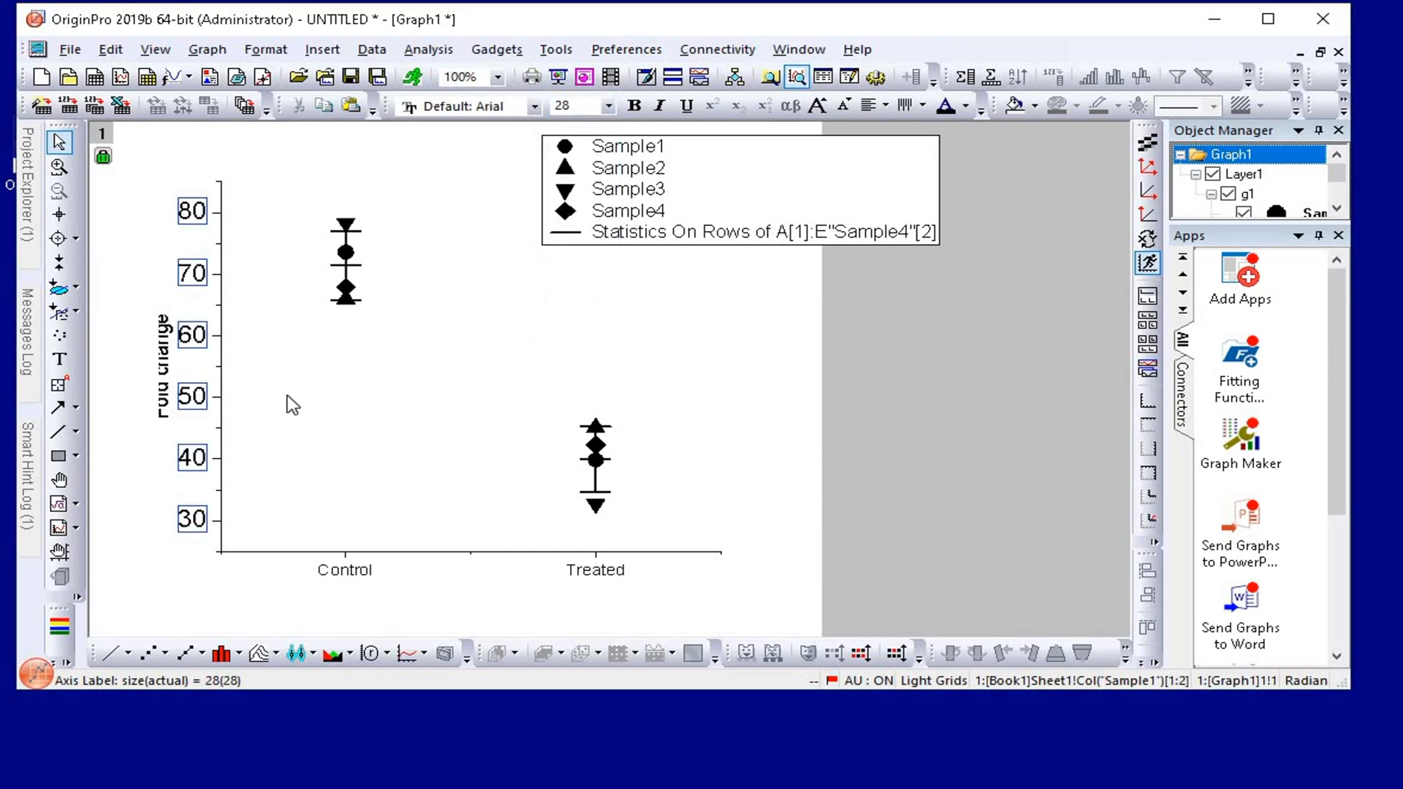
Move the "Fold change" title away from the enlarged tick labels and set its font size to 28.
drag(172, 370, 160, 368)
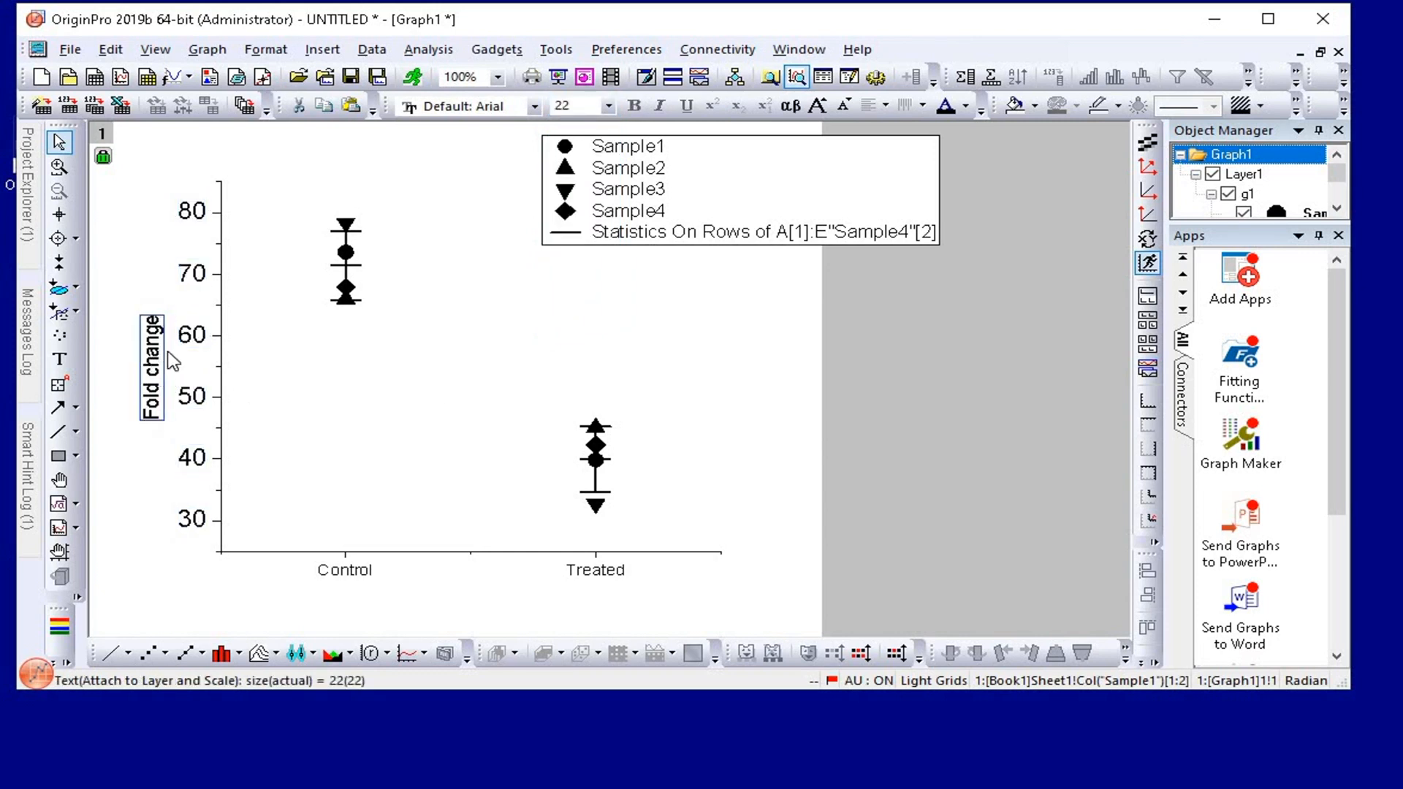
click(607, 106)
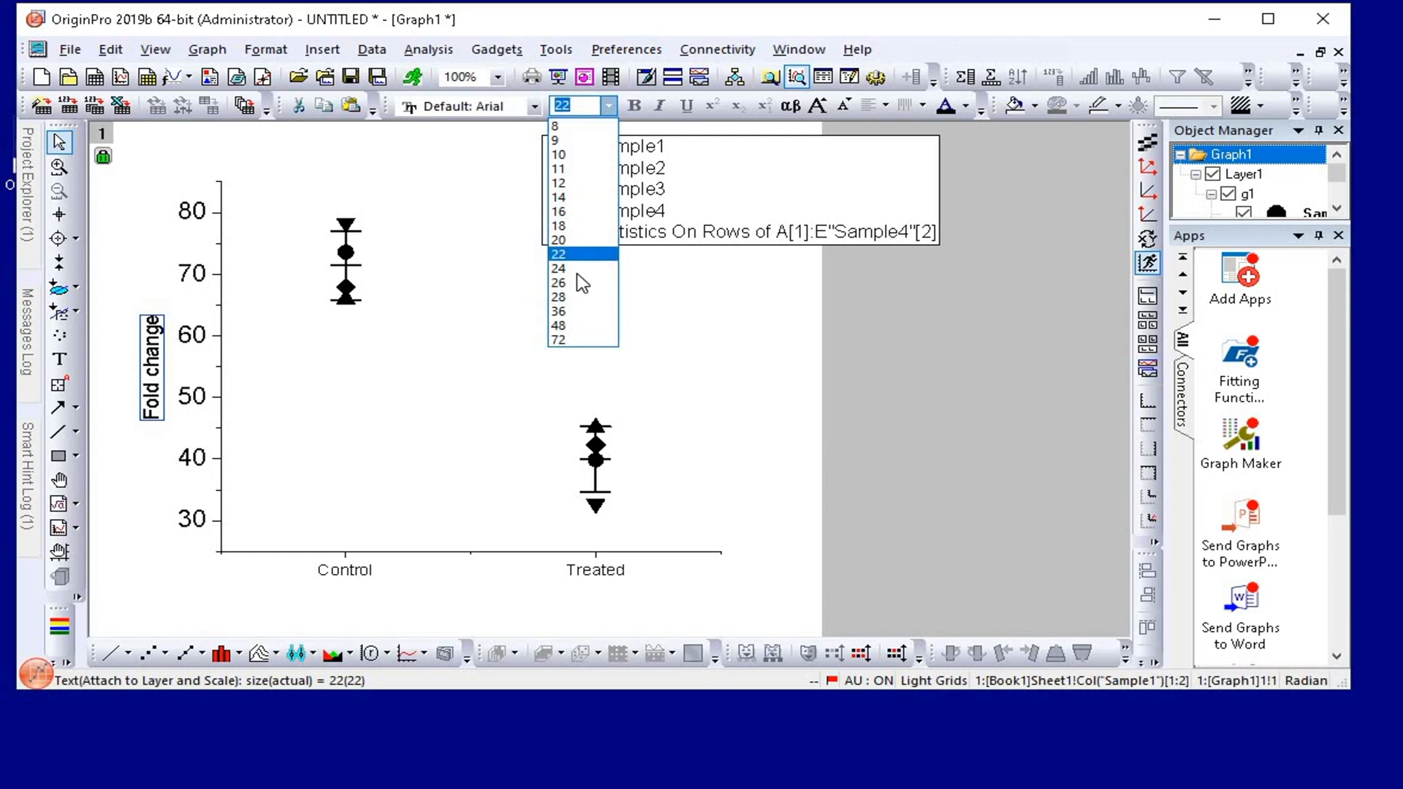
click(581, 297)
click(140, 506)
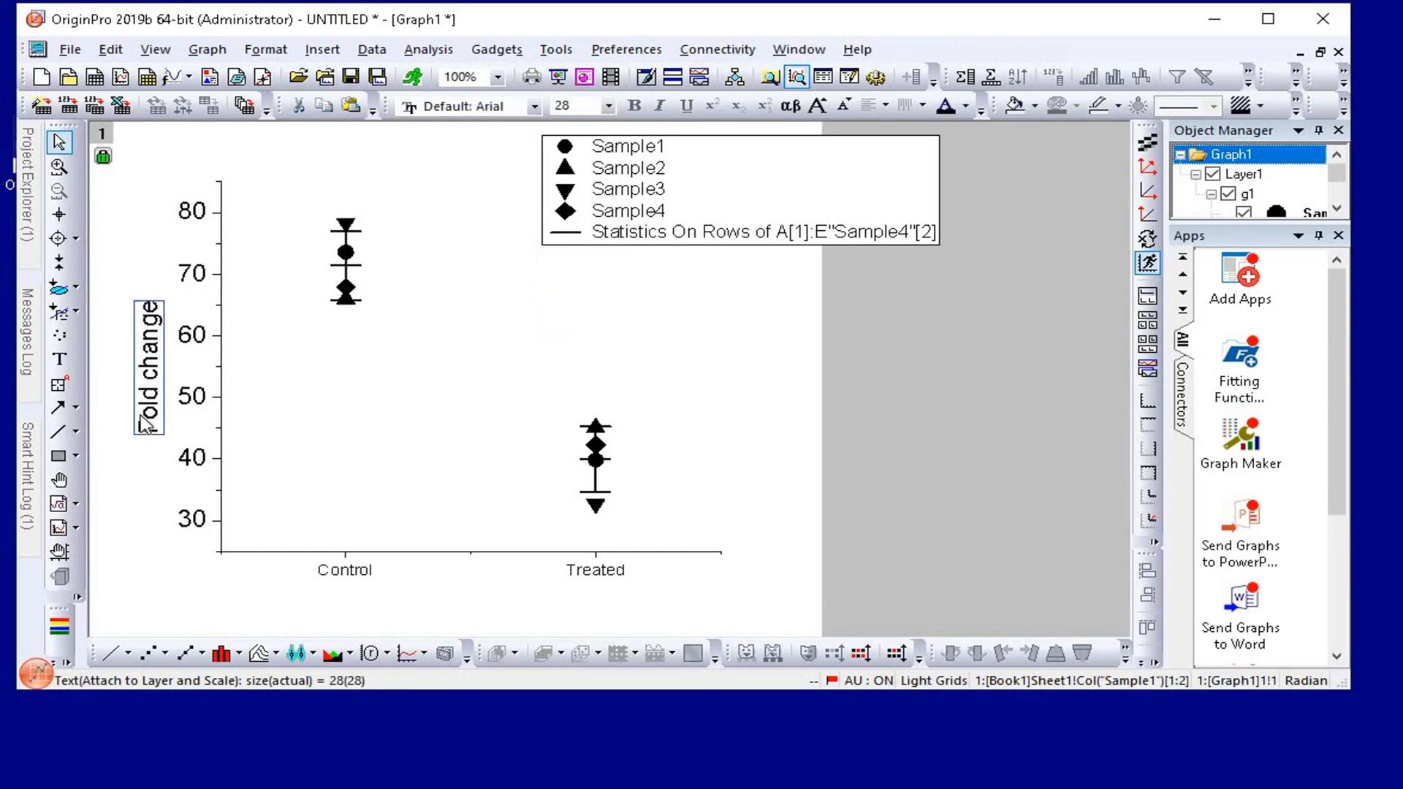
Set the font size of the Control and Treated labels on the x-axis to 28.
click(360, 568)
click(608, 107)
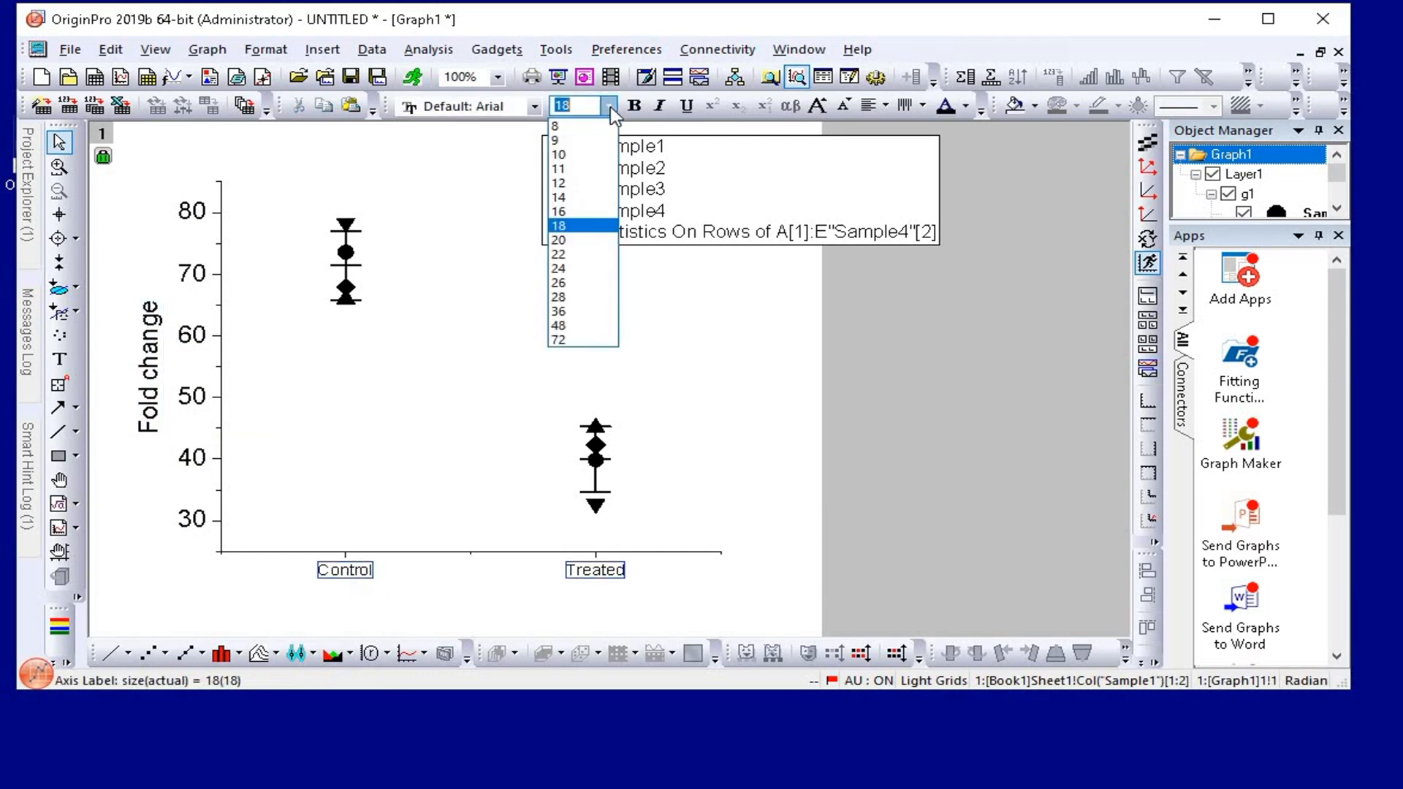
click(581, 297)
click(707, 597)
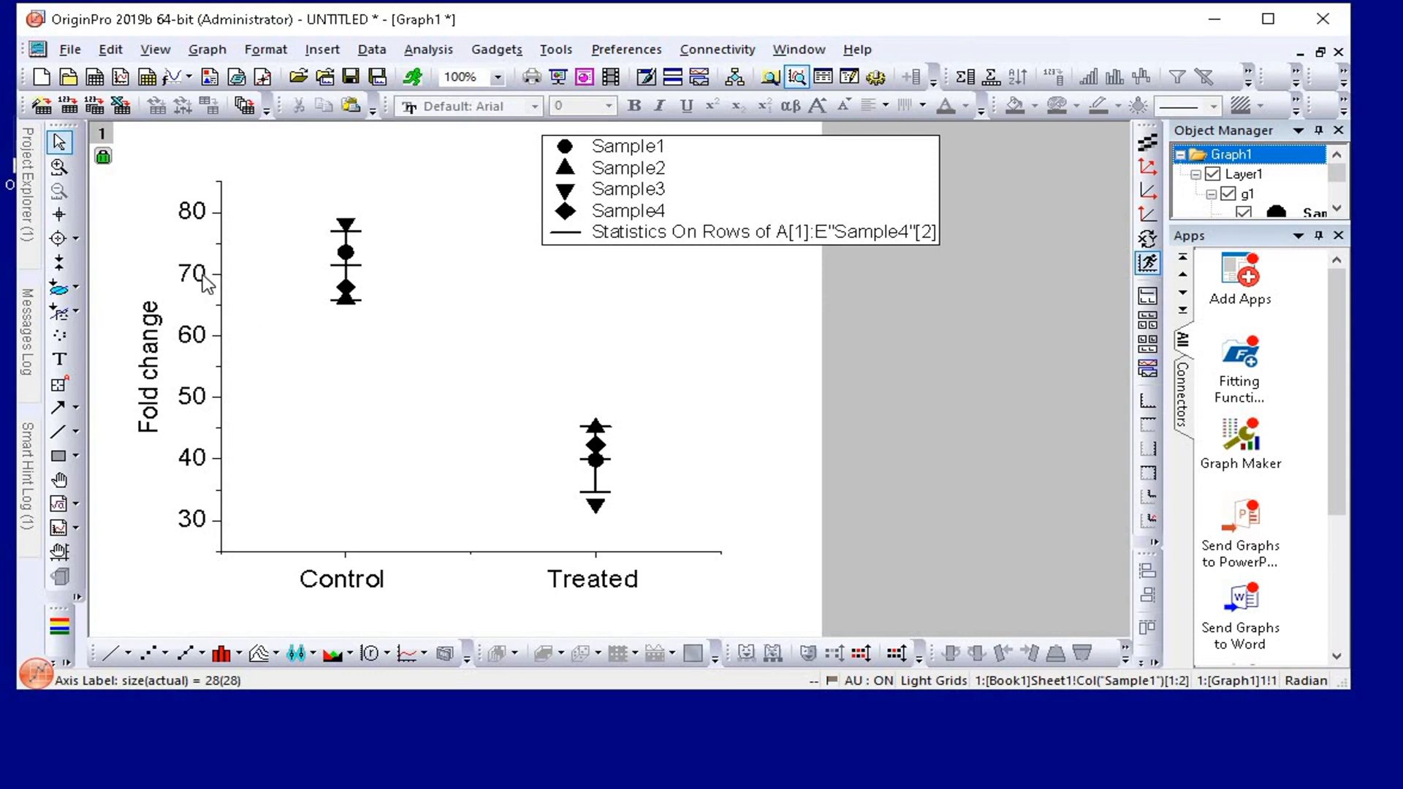
Set the y-axis scale to run from 0 to 90.
click(205, 285)
double_click(206, 284)
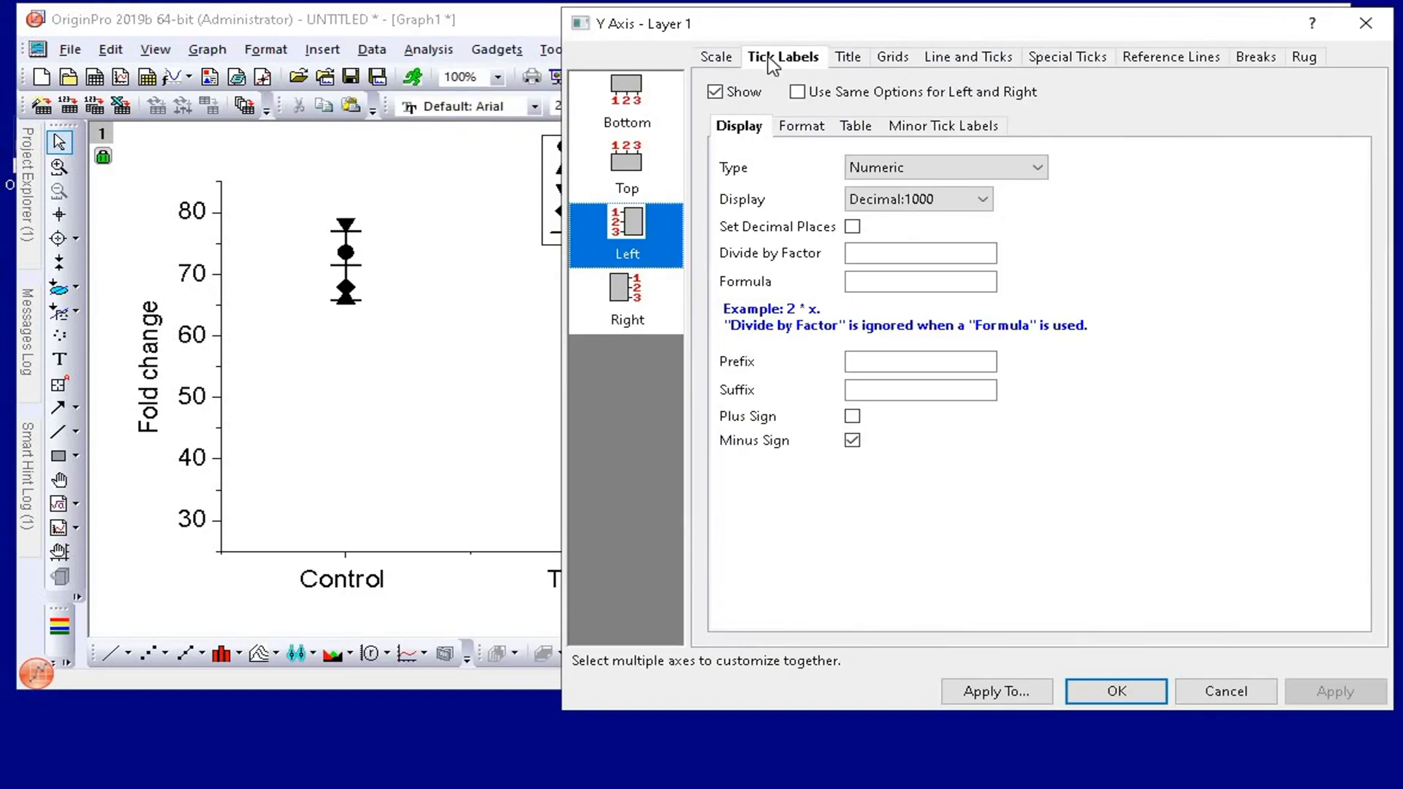
click(717, 57)
text(0)
key(Tab)
text(90)
key(Return)
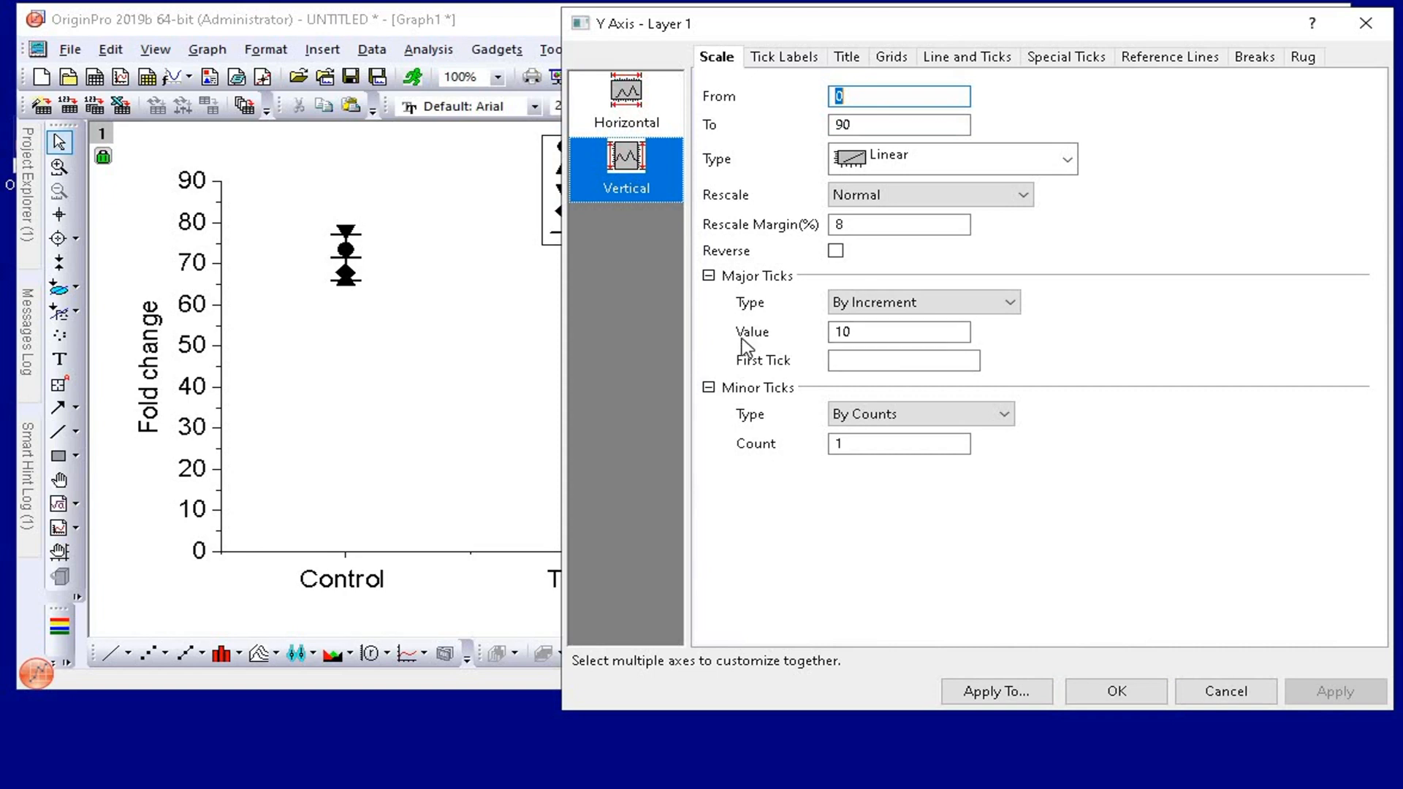
Set the y-axis major tick increment to 15 and apply it.
double_click(862, 333)
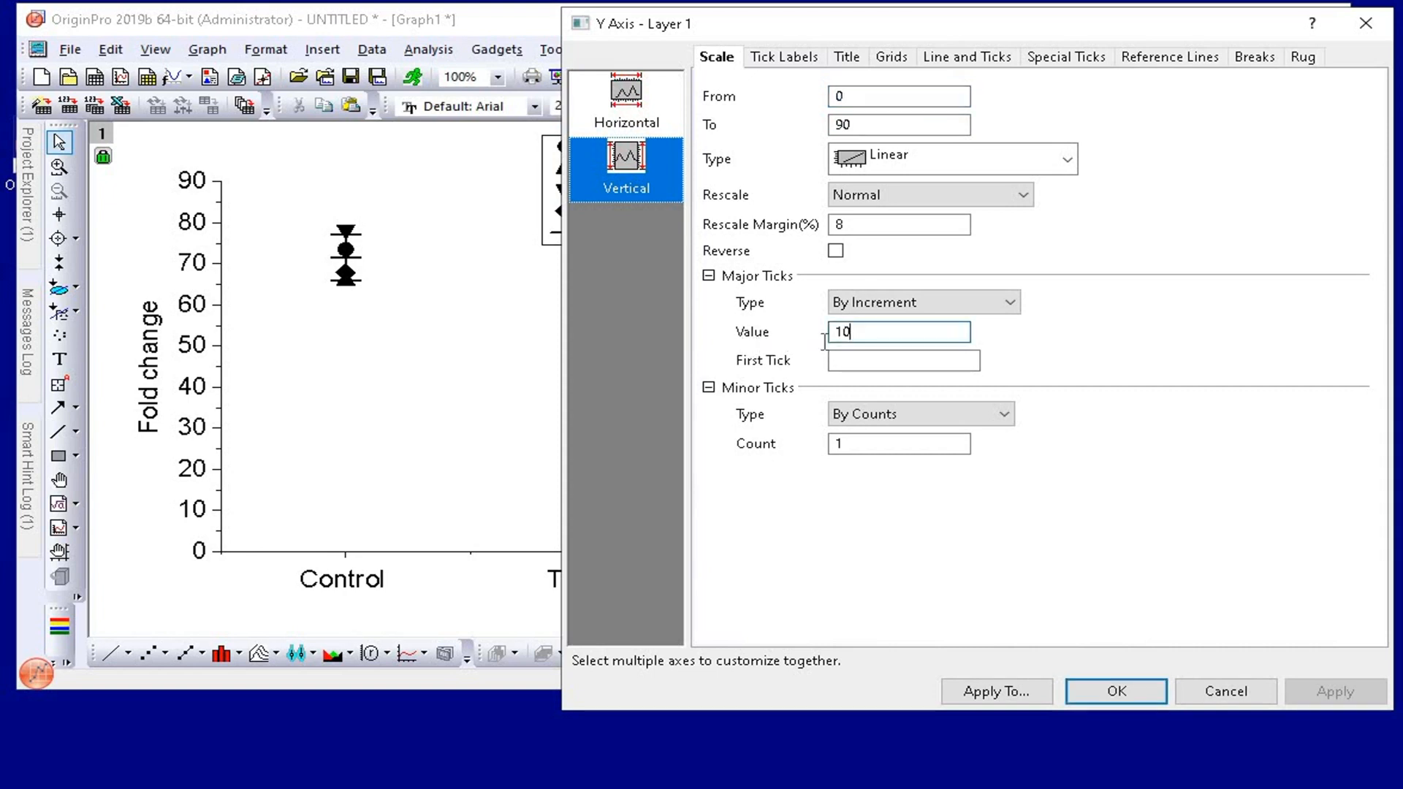
text(15)
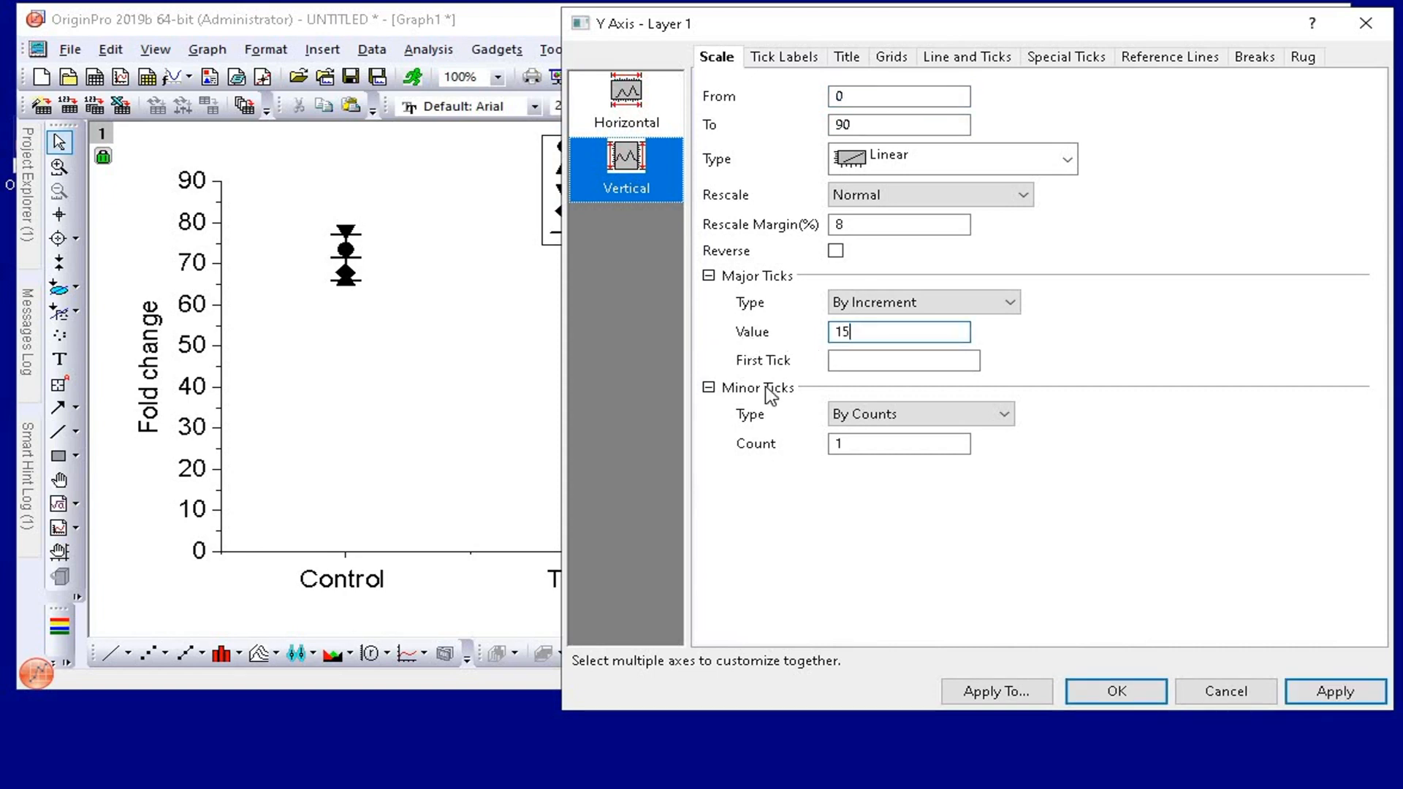
click(1344, 692)
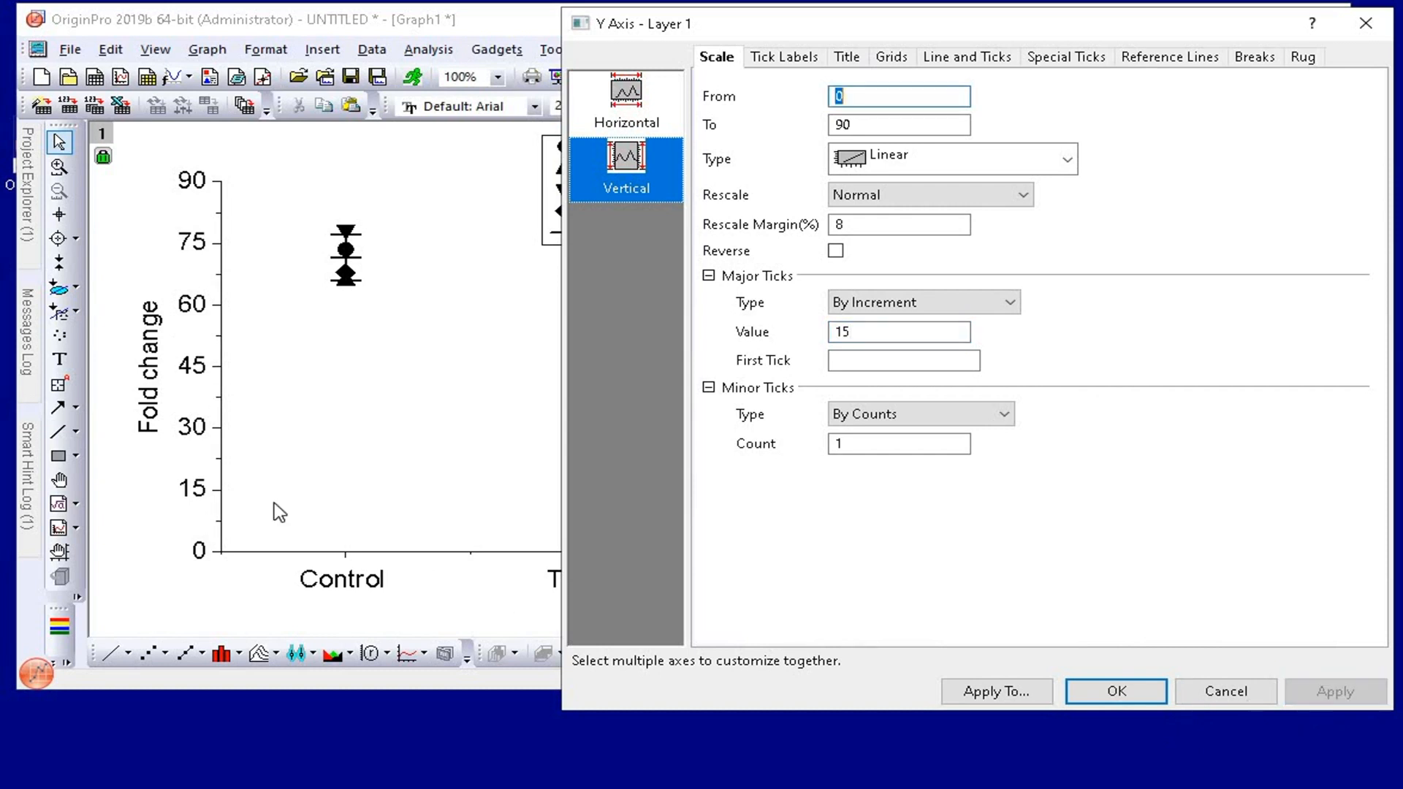
Set the minor tick style of the left y-axis to None.
click(968, 59)
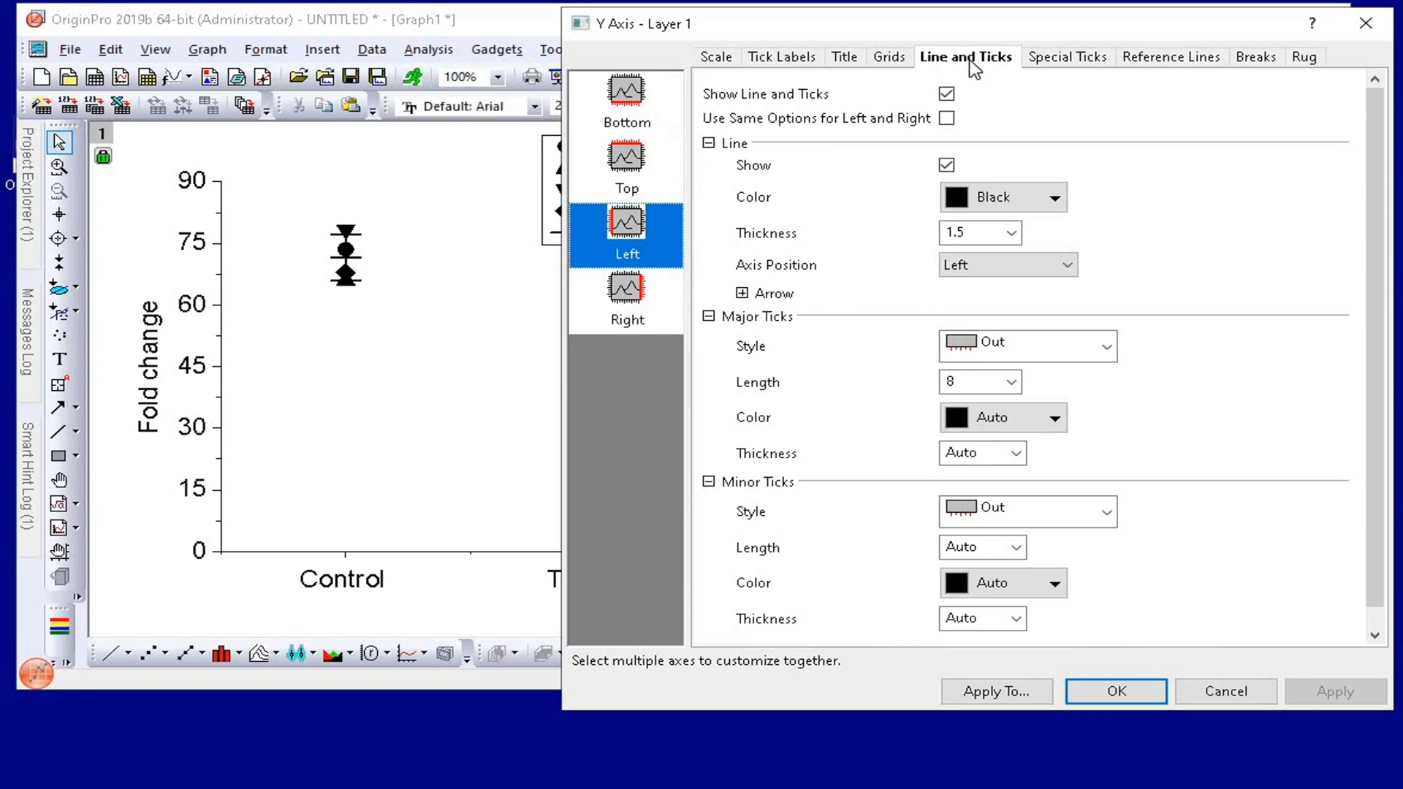
click(643, 254)
click(1106, 513)
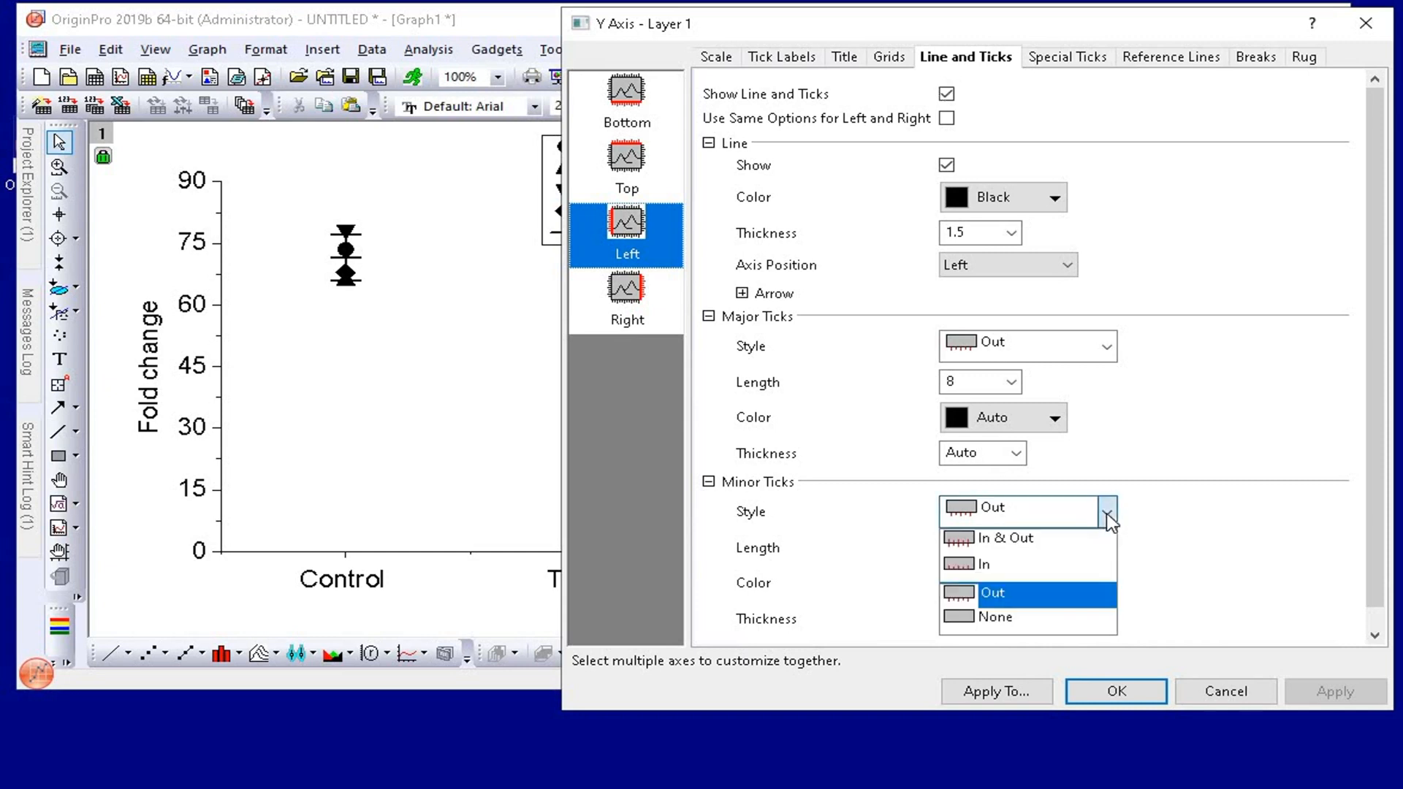
click(1026, 618)
click(1333, 690)
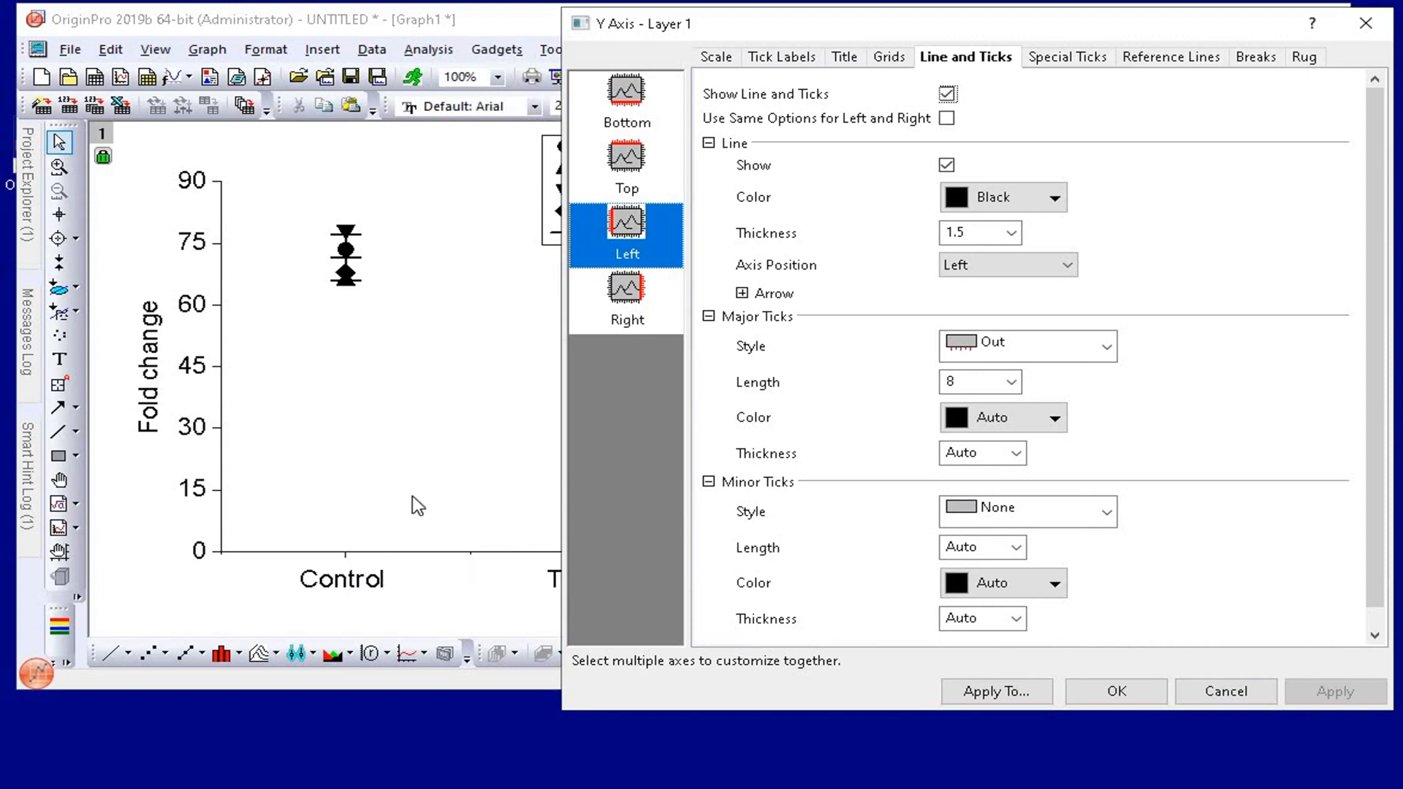
Set both the major and minor tick styles of the bottom x-axis to None and close the axis settings.
click(627, 95)
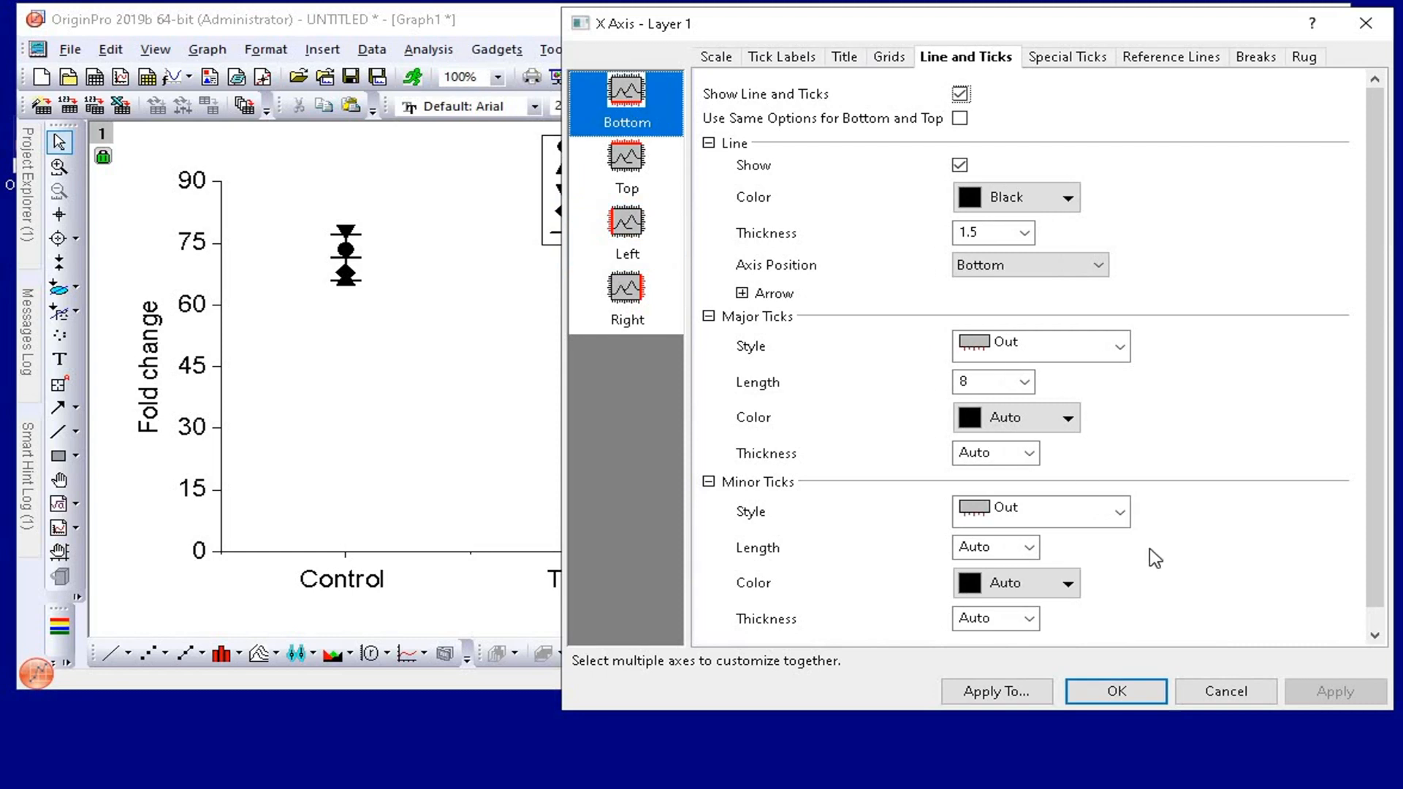
click(1120, 513)
click(1049, 621)
click(1119, 348)
click(1011, 457)
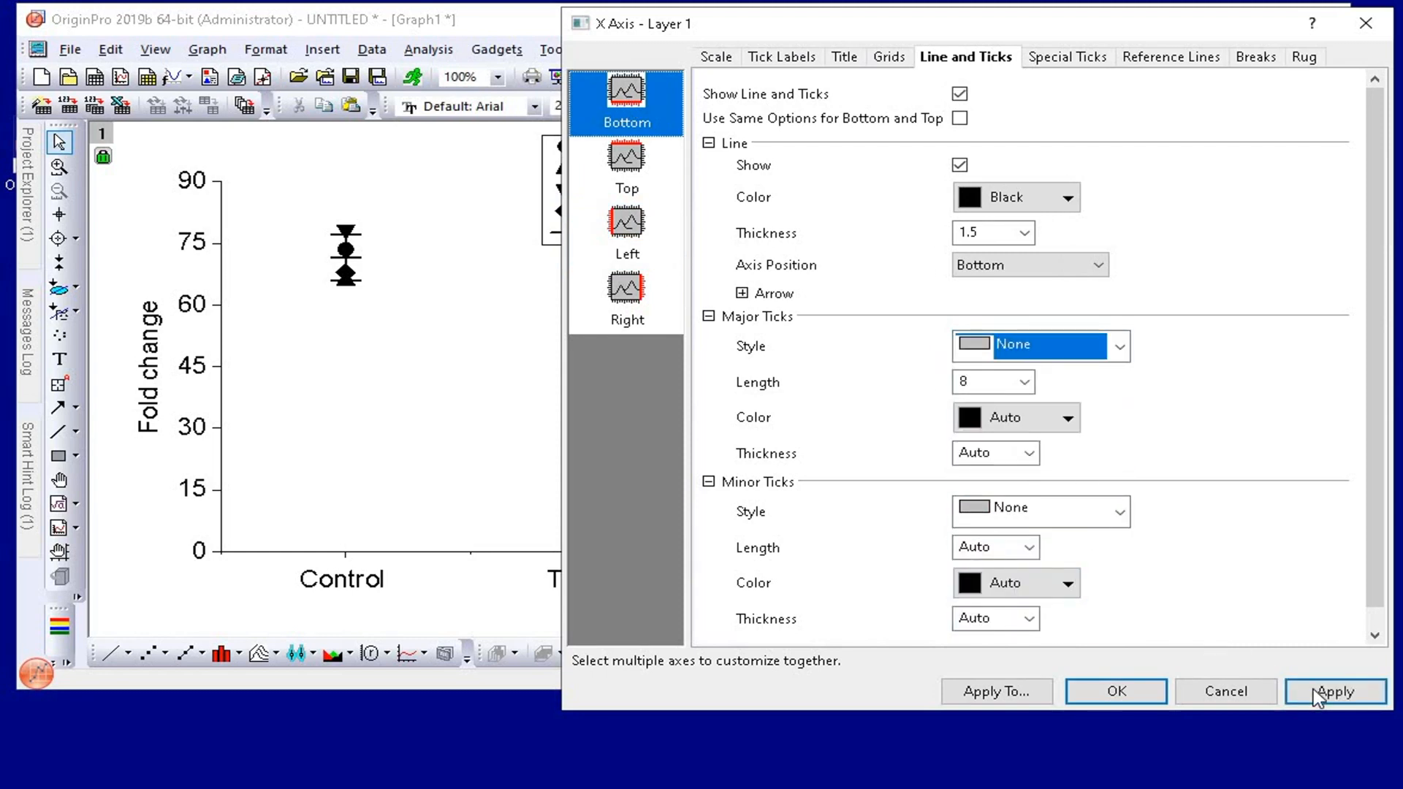
click(1319, 693)
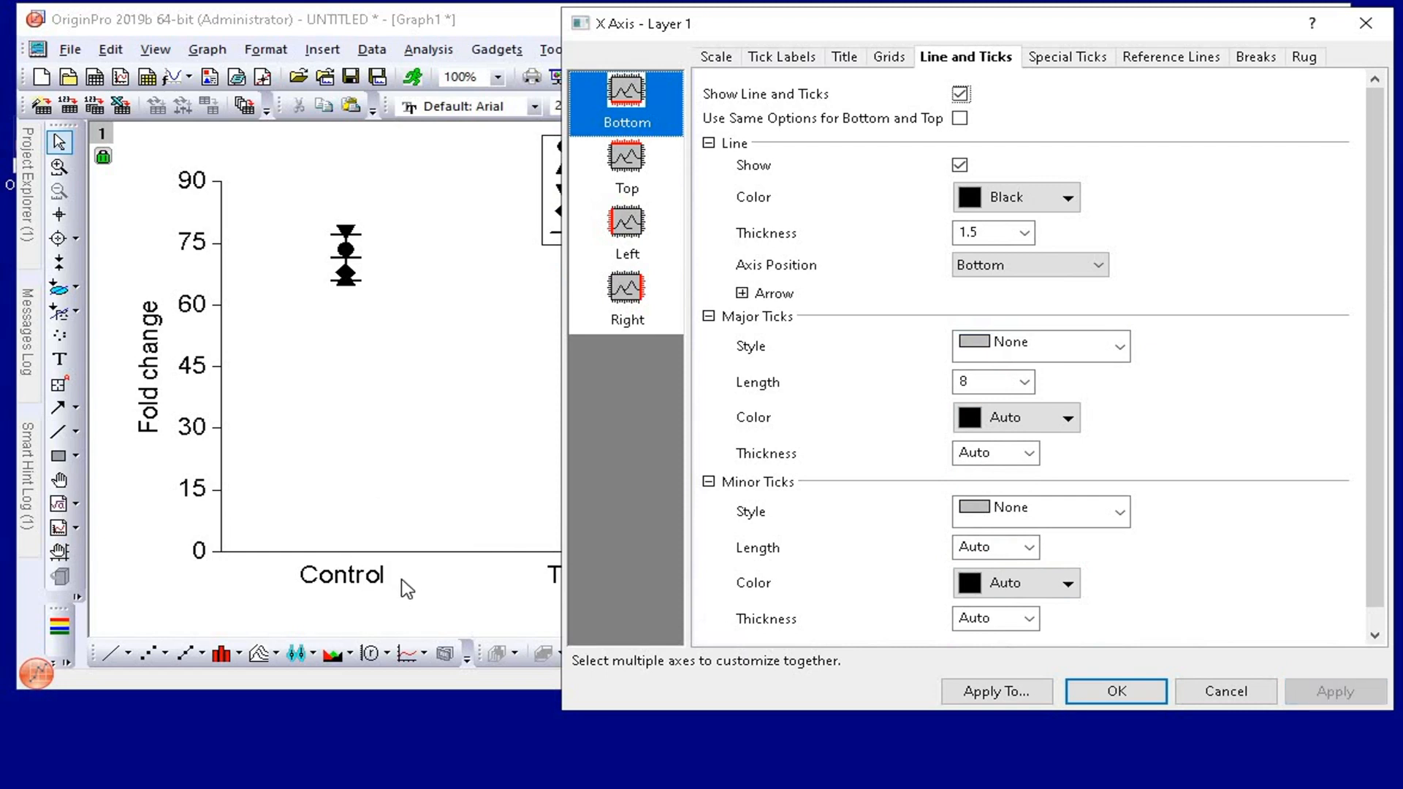
click(1116, 691)
click(715, 285)
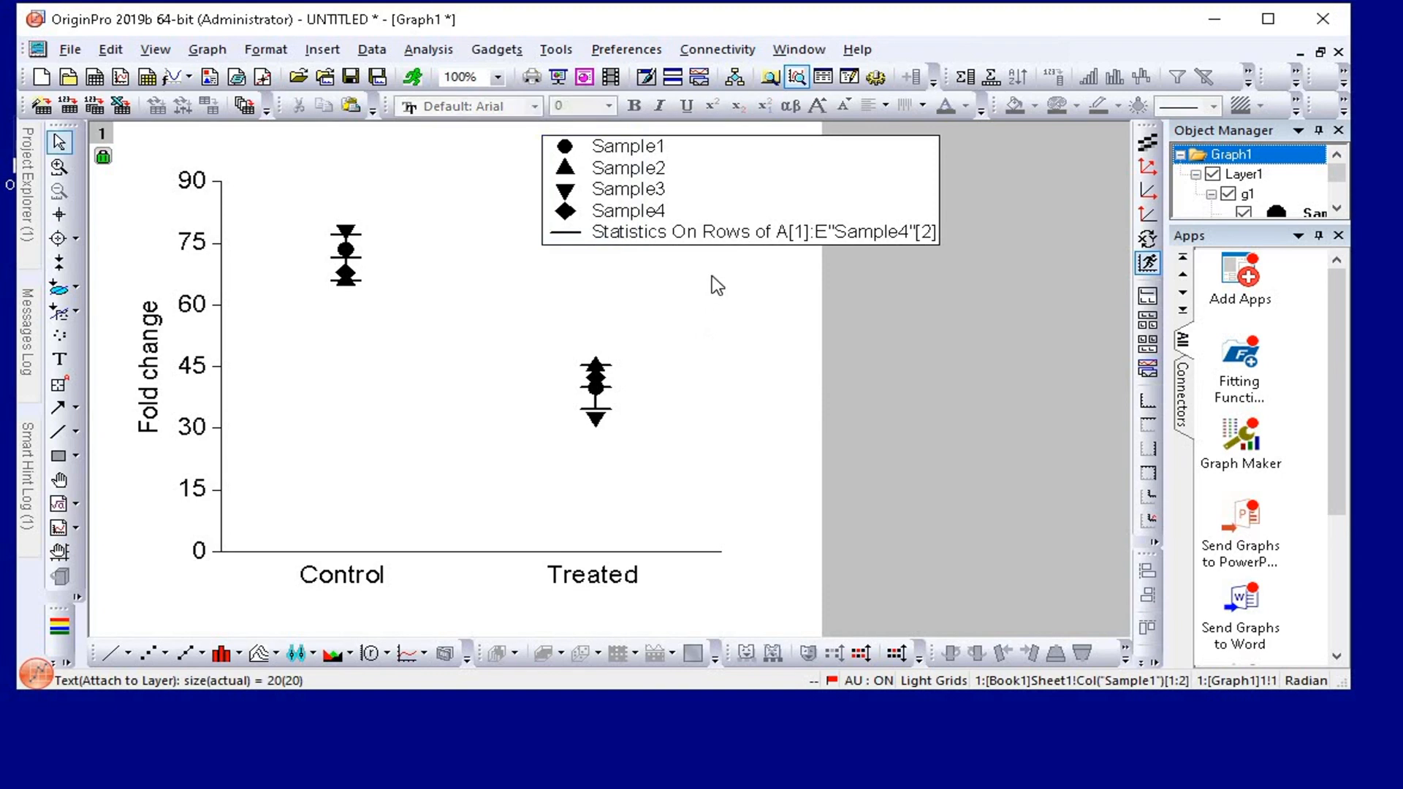
Set the legend's frame to None in its object properties.
right_click(723, 256)
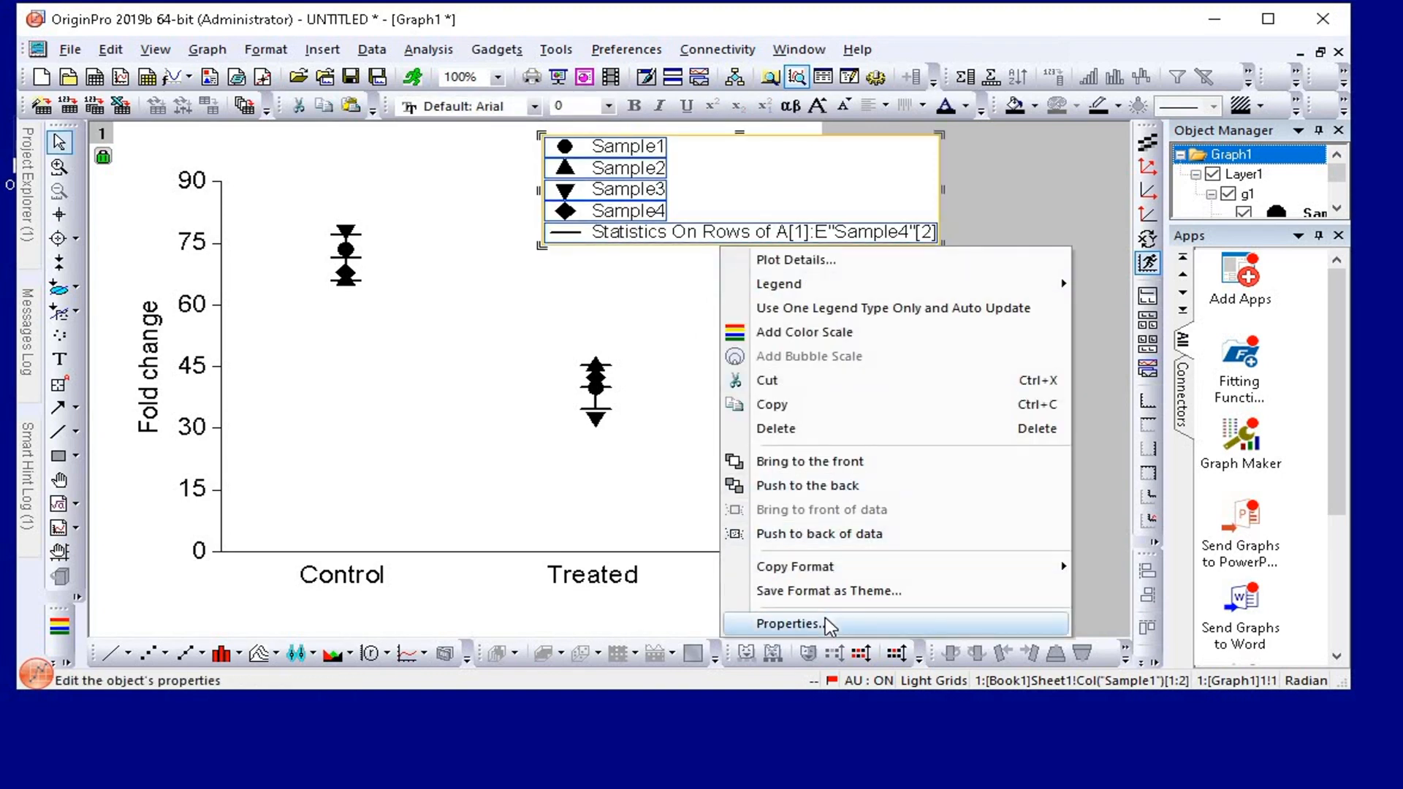
click(870, 622)
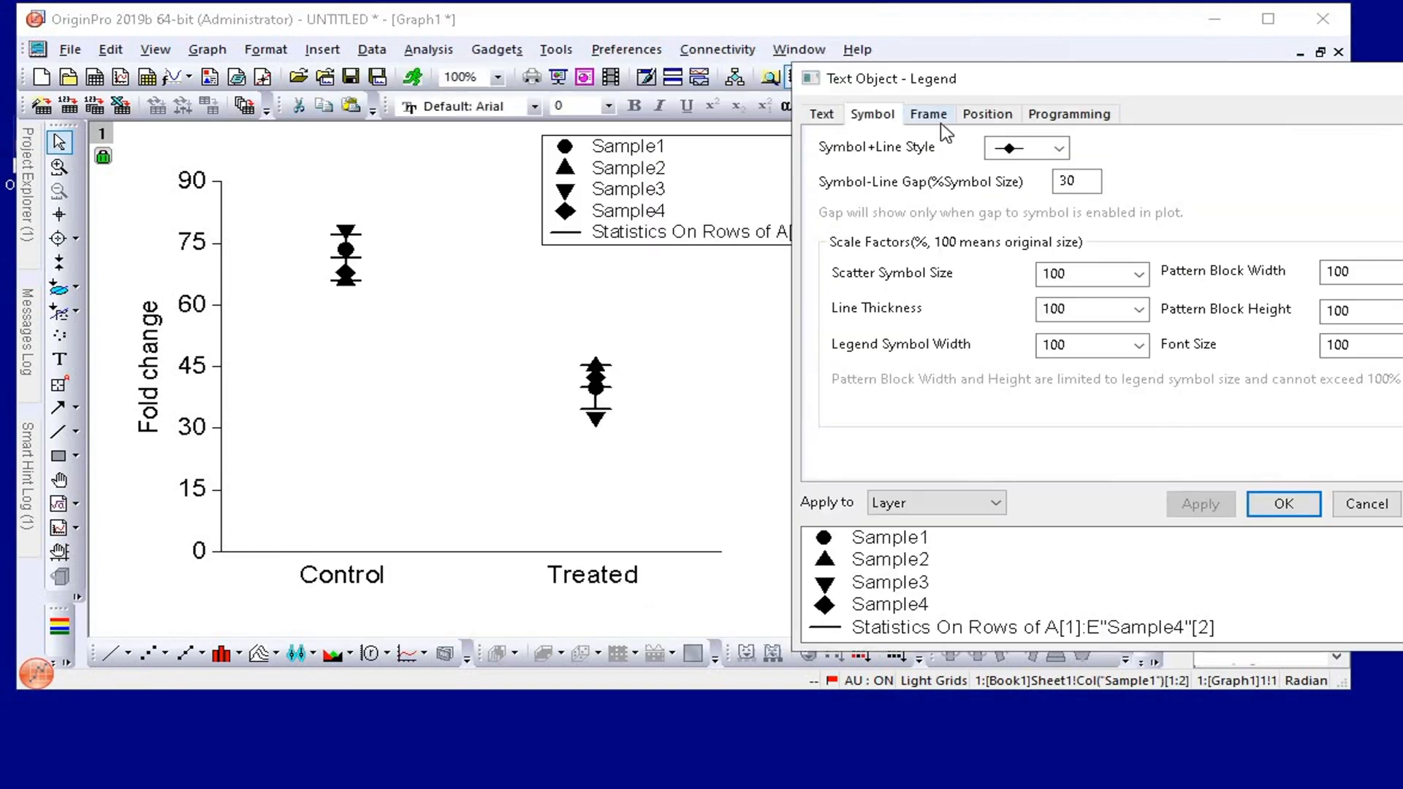
click(928, 114)
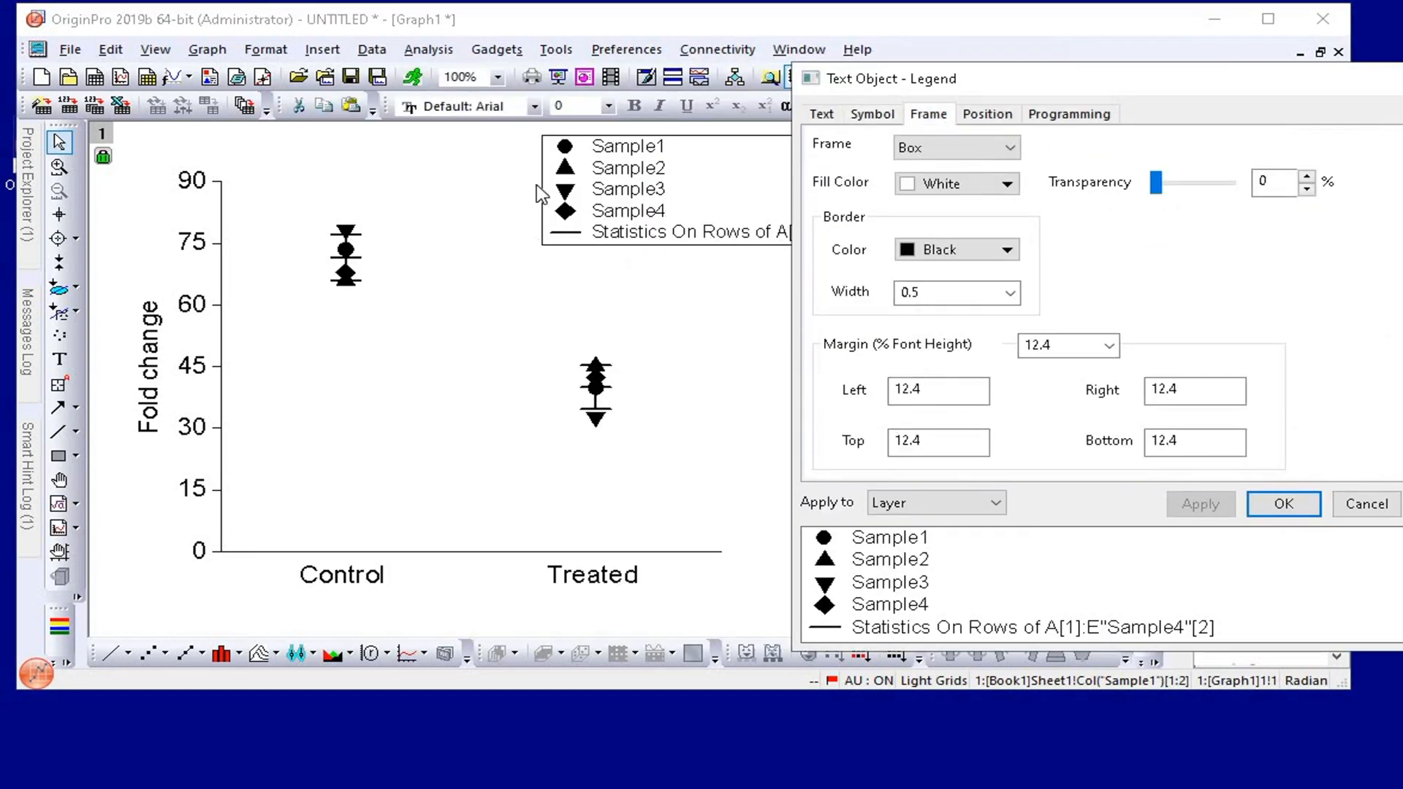
click(966, 144)
click(931, 167)
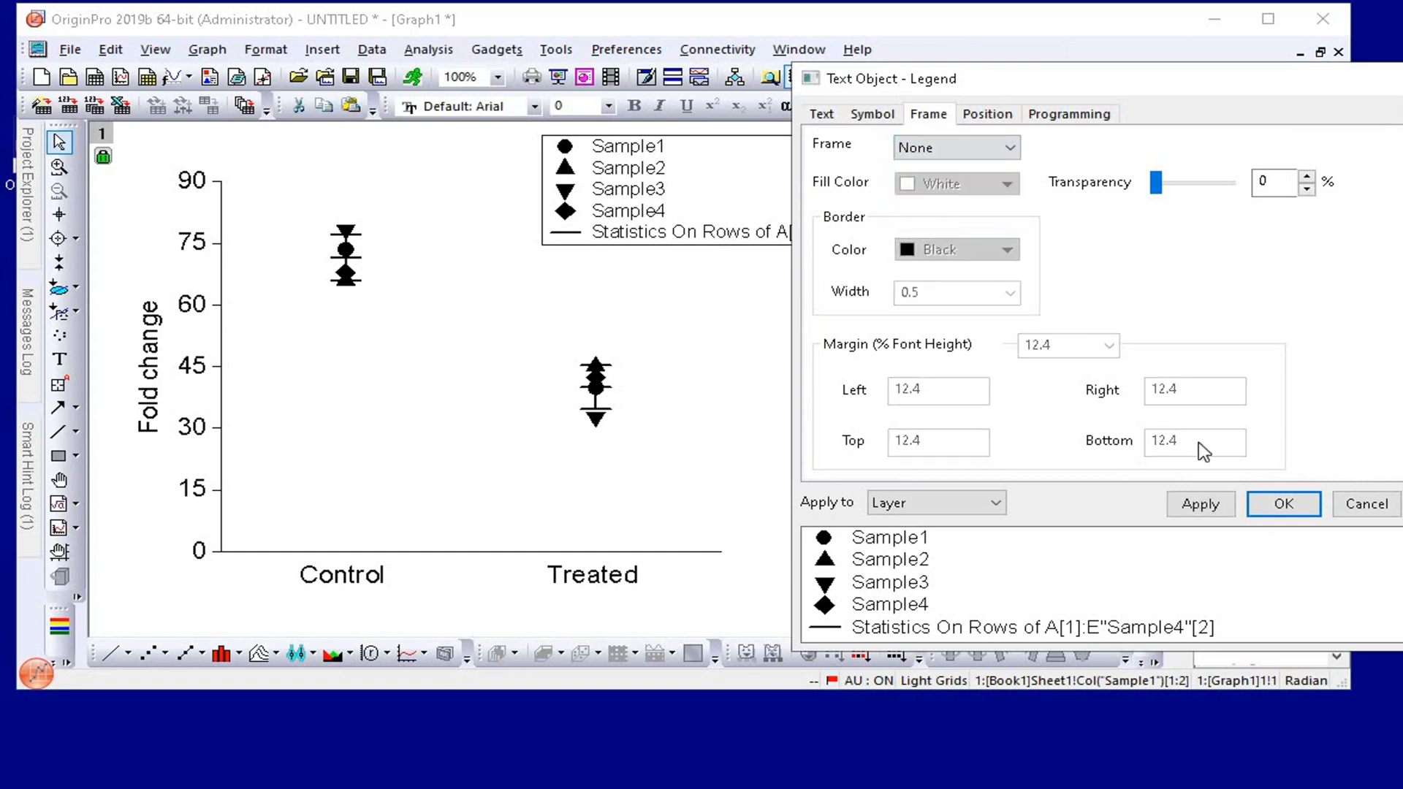
click(1205, 506)
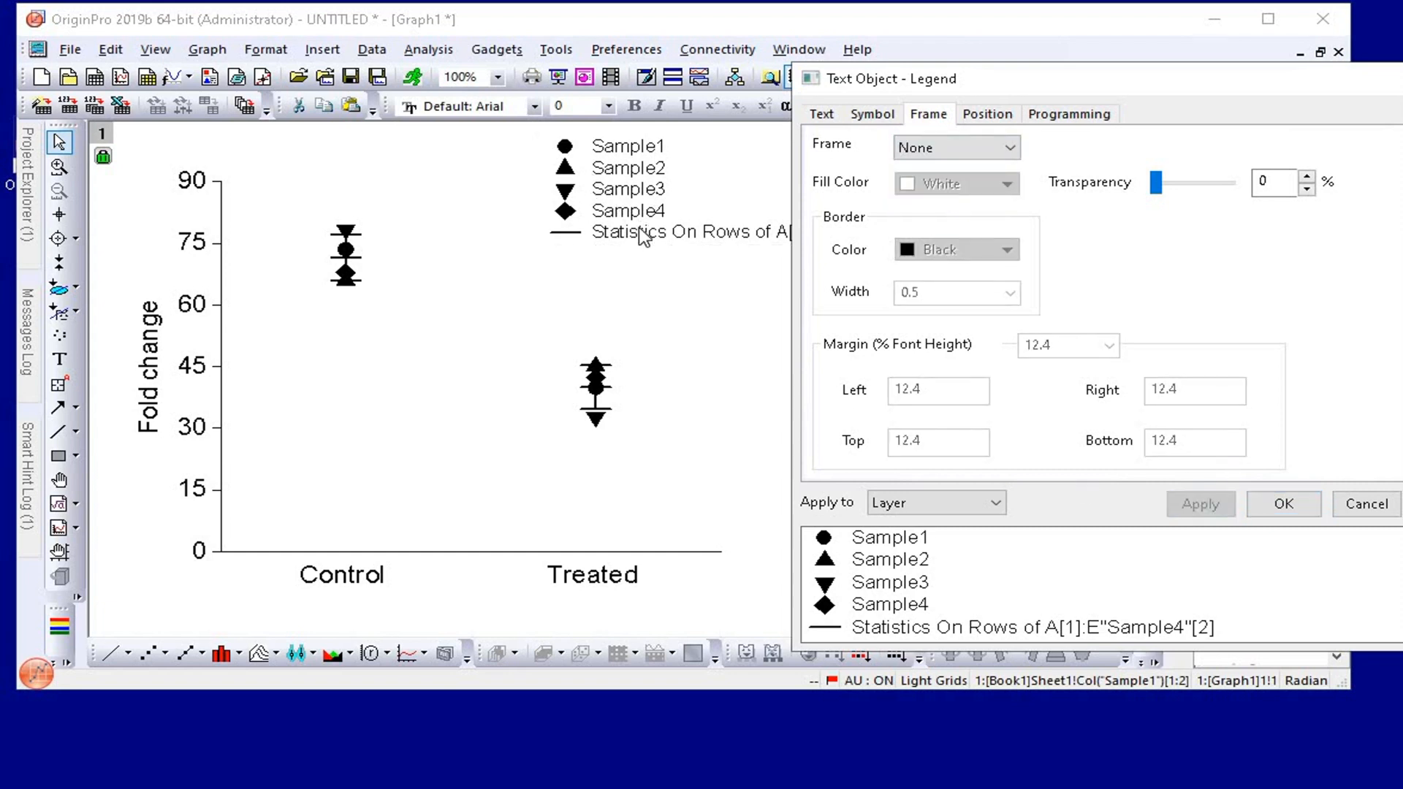
click(1167, 472)
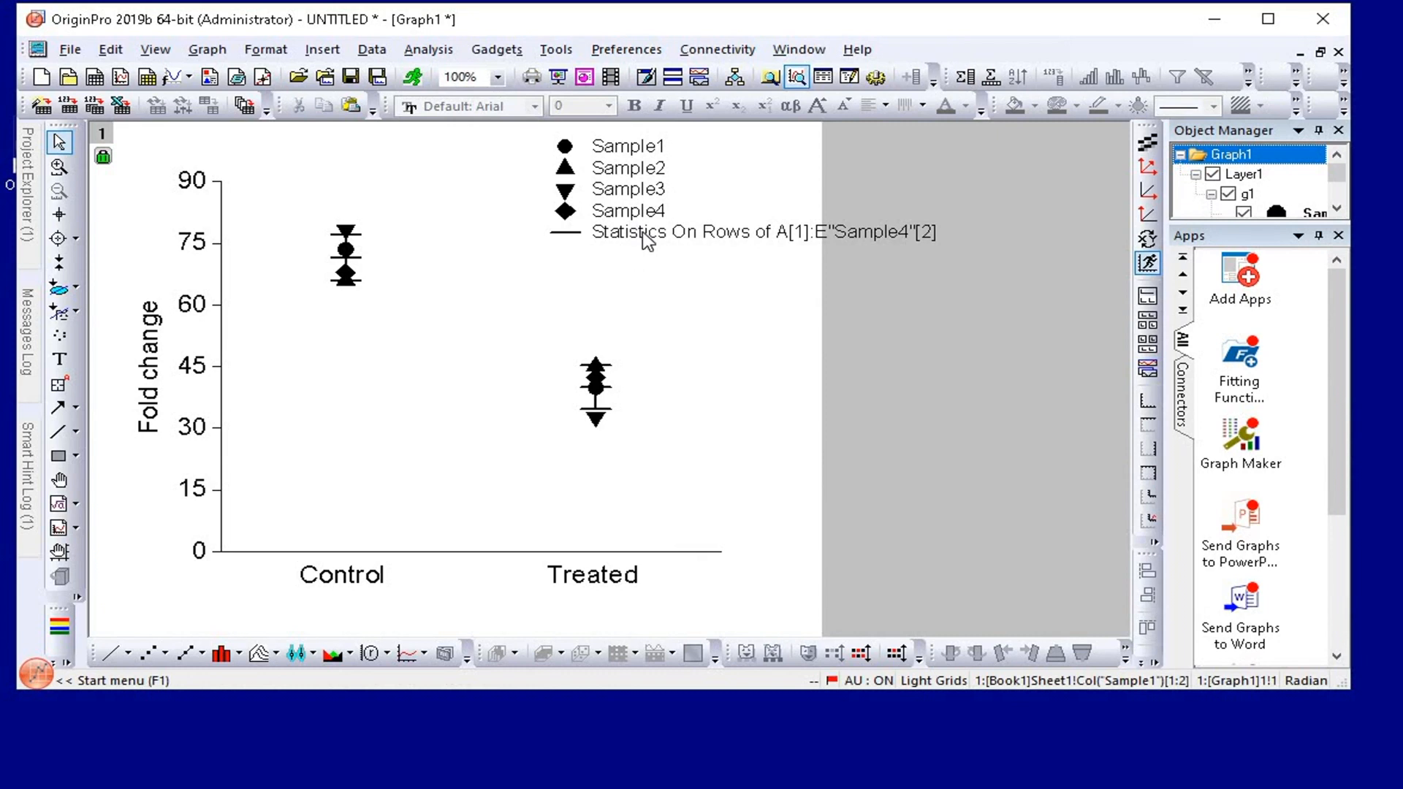
Delete the legend from the graph.
click(595, 200)
right_click(620, 193)
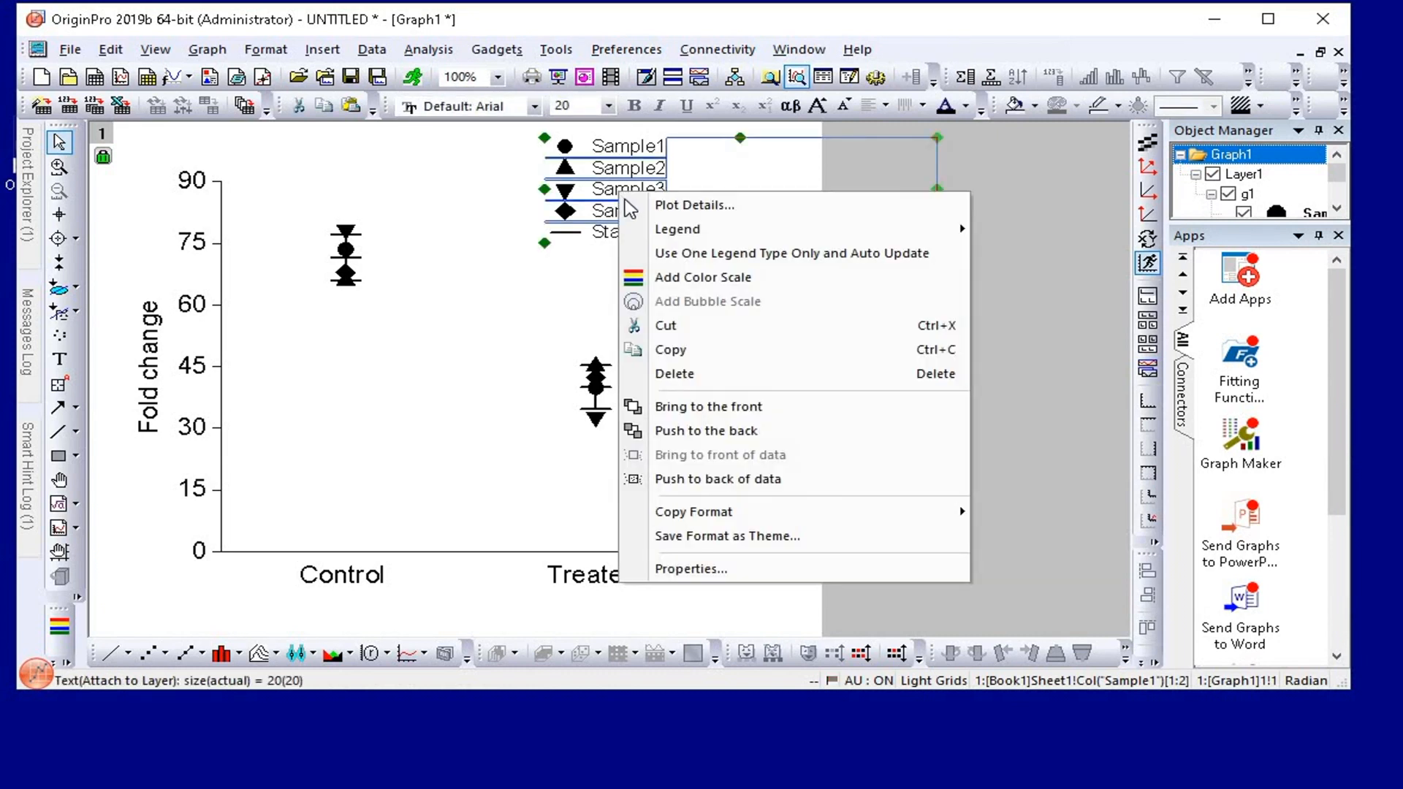
click(720, 375)
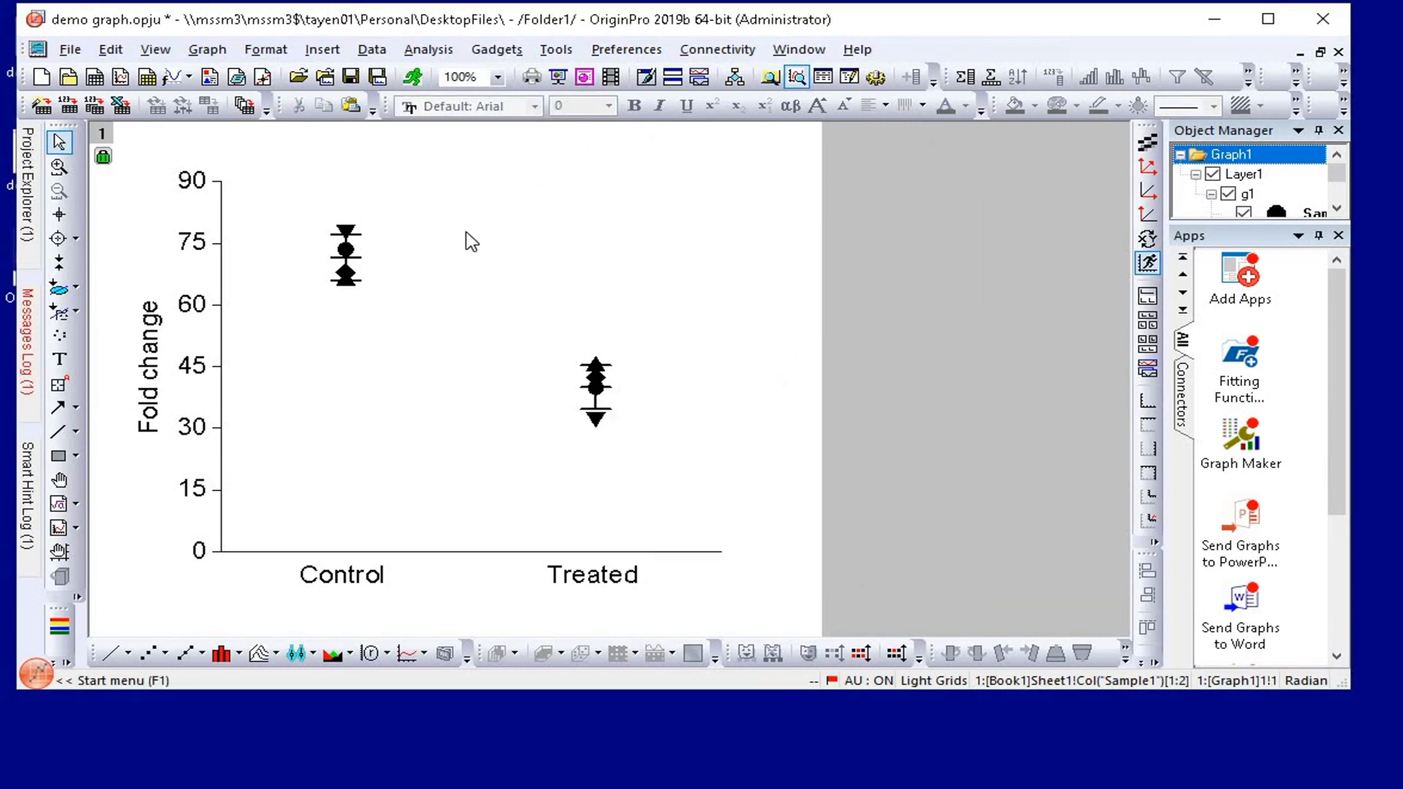
Copy the Sample1 to Sample4 values of both rows in Book1 and paste them transposed into newly added columns I and J.
click(1300, 52)
click(618, 426)
drag(383, 359, 595, 367)
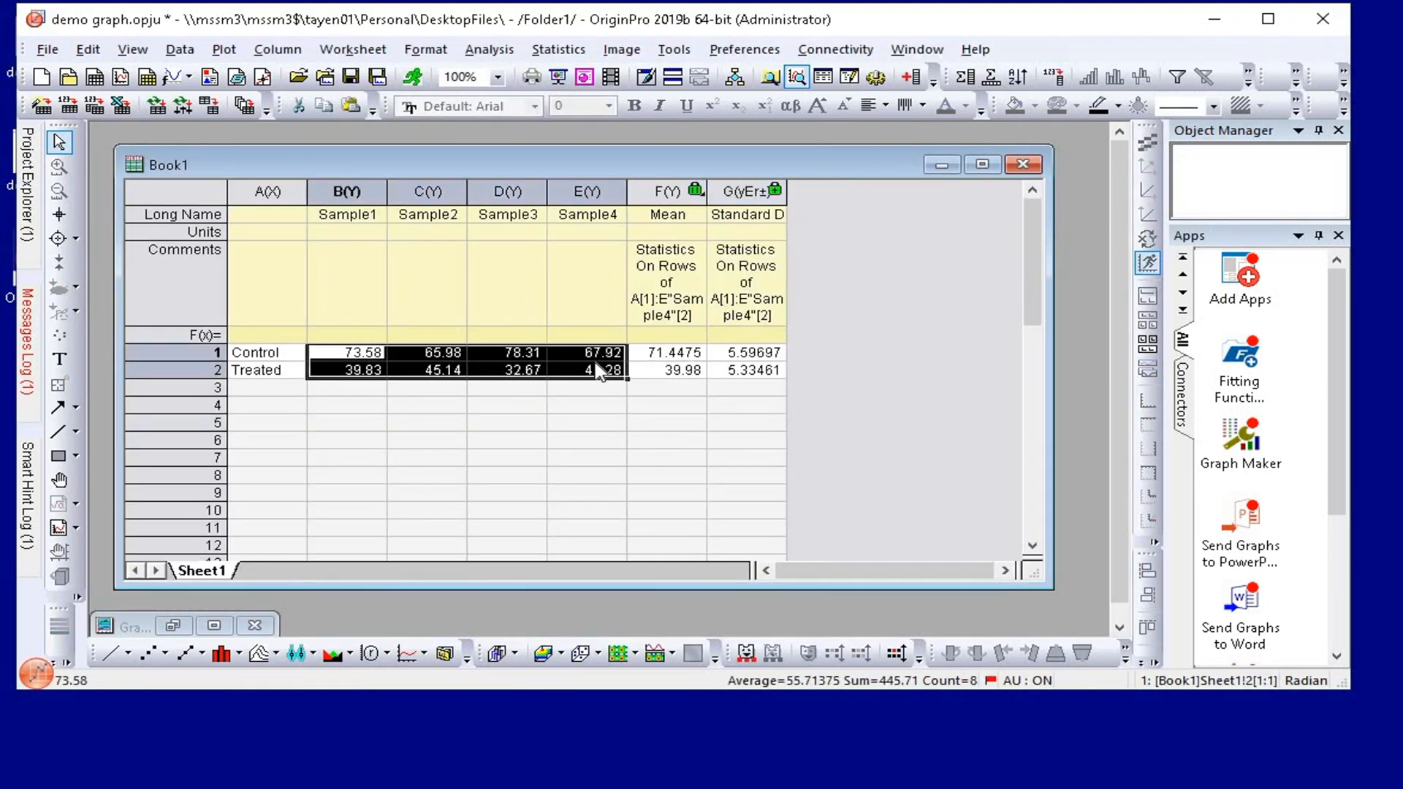
click(912, 81)
click(912, 81)
click(891, 356)
right_click(884, 353)
click(992, 465)
drag(890, 571, 913, 571)
Enter the long names Control for column I and Treated for column J in Book1.
double_click(839, 217)
text(Control)
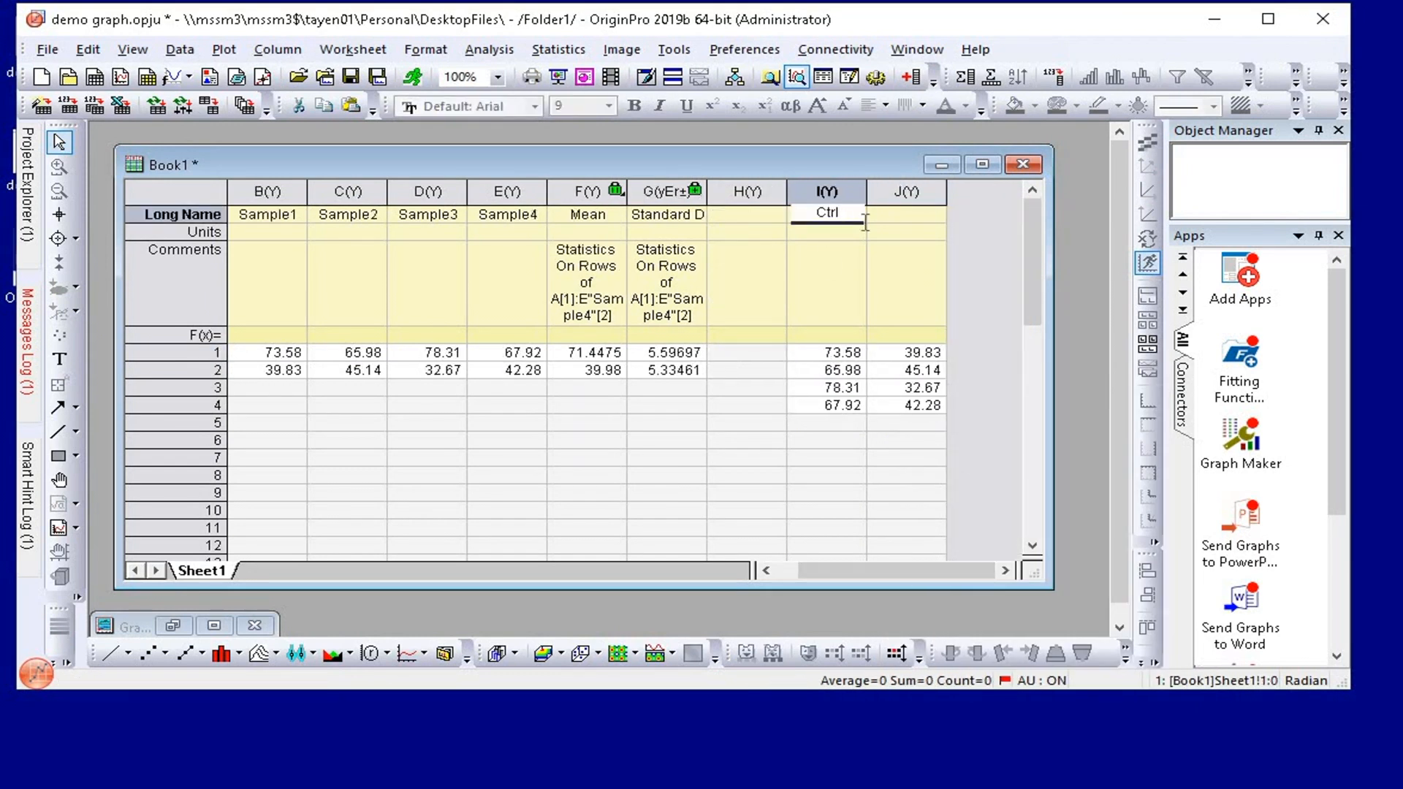
double_click(895, 220)
text(Treated)
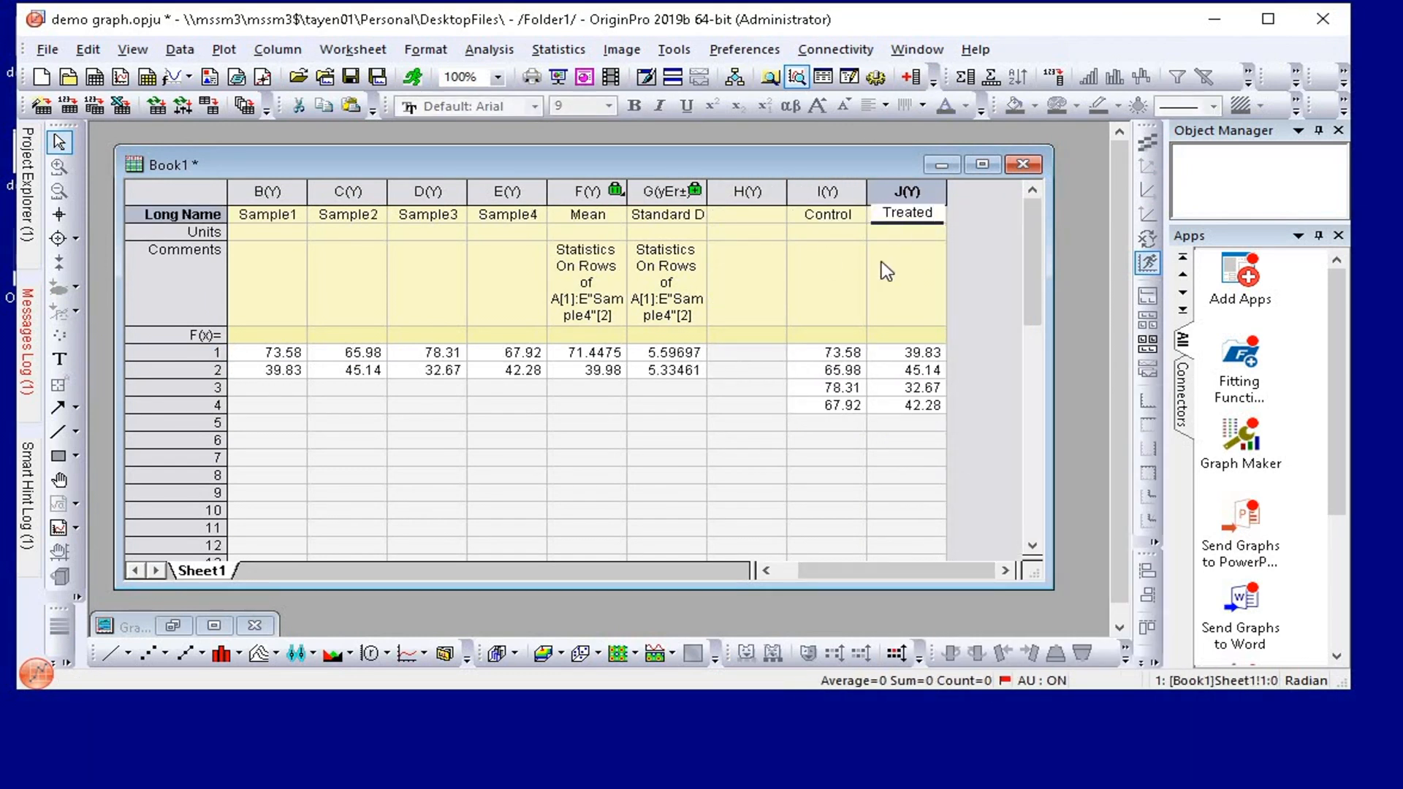
click(823, 422)
Run a two-sample t-test on rows 1 to 4 of columns I and J with raw input data, and check its t-Test Statistics.
drag(842, 354, 913, 420)
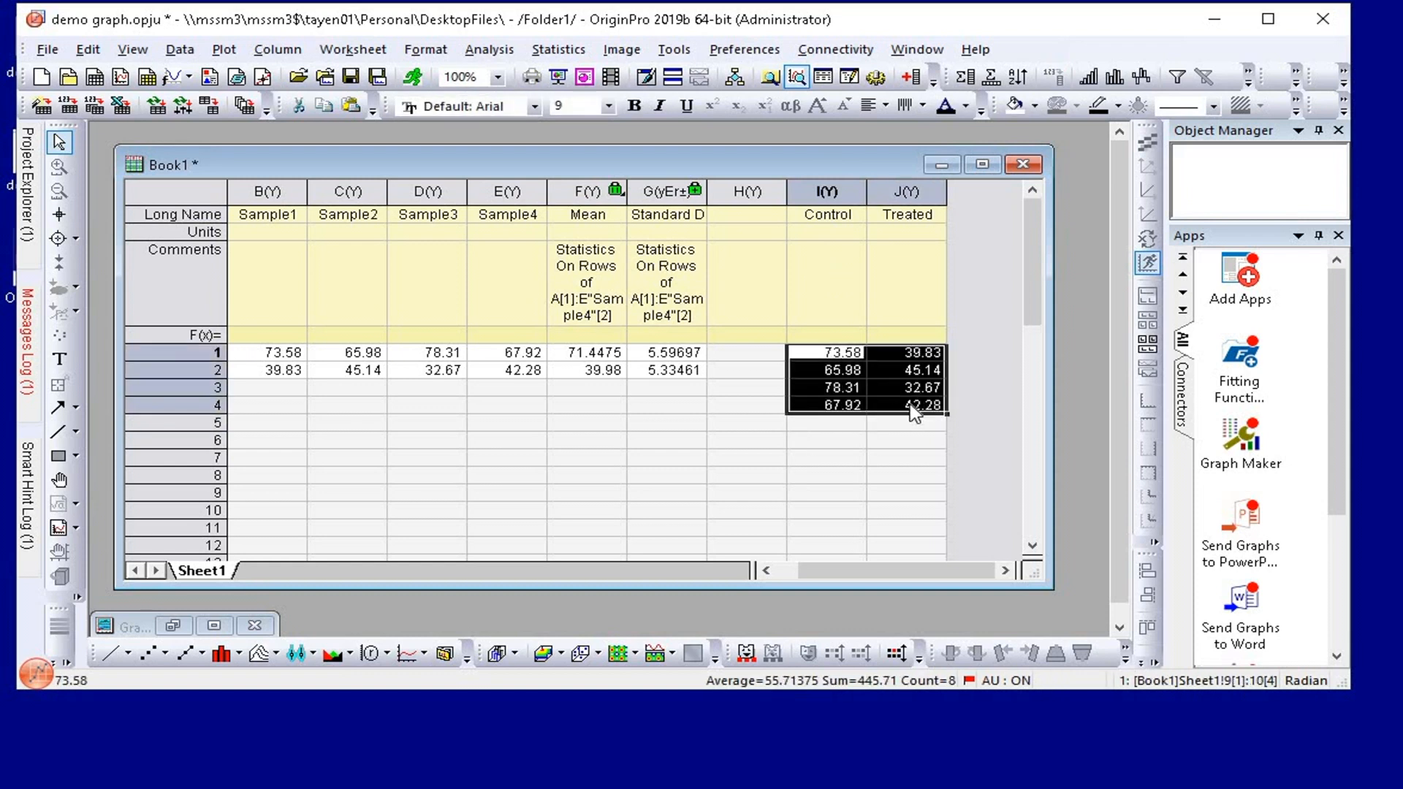
click(560, 50)
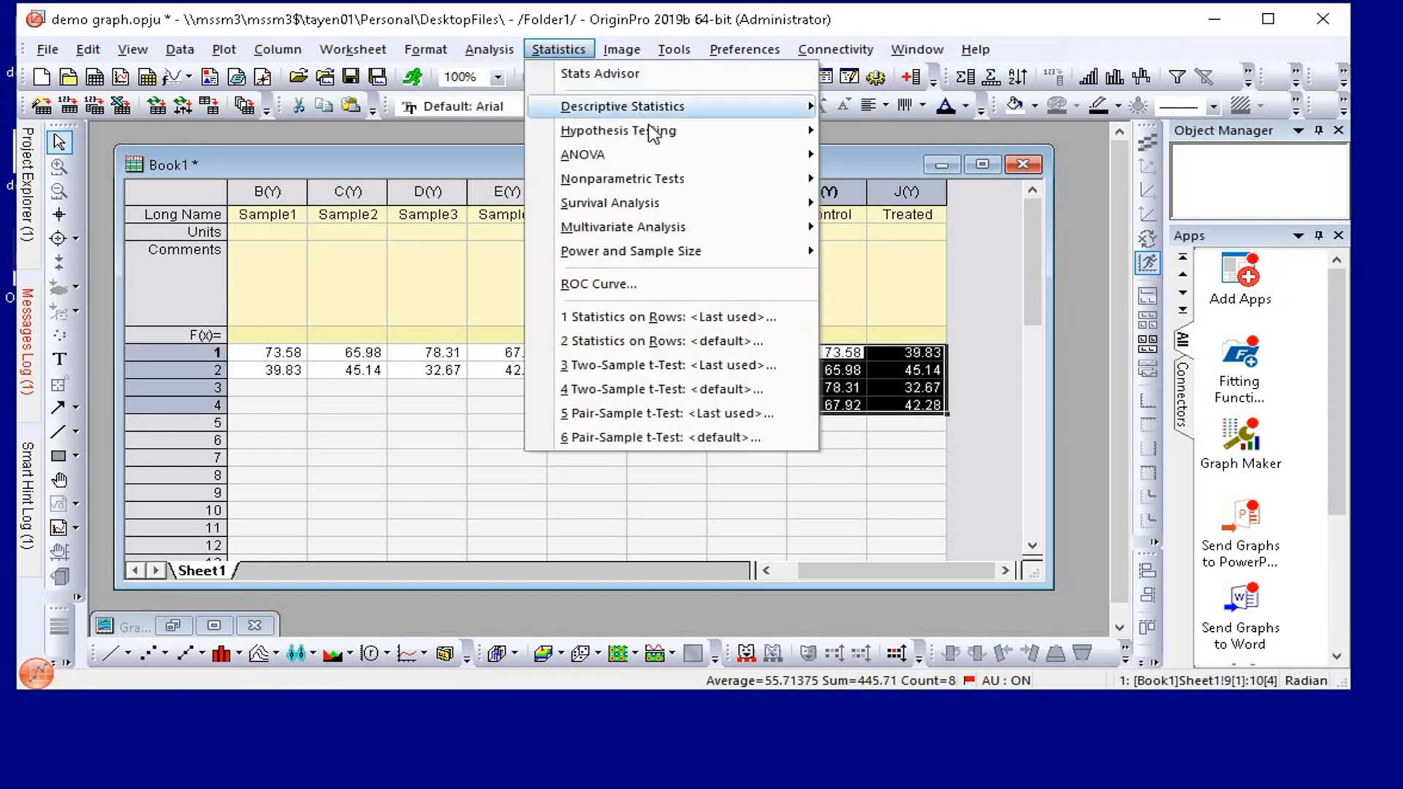
mouse_move(651, 131)
mouse_move(926, 182)
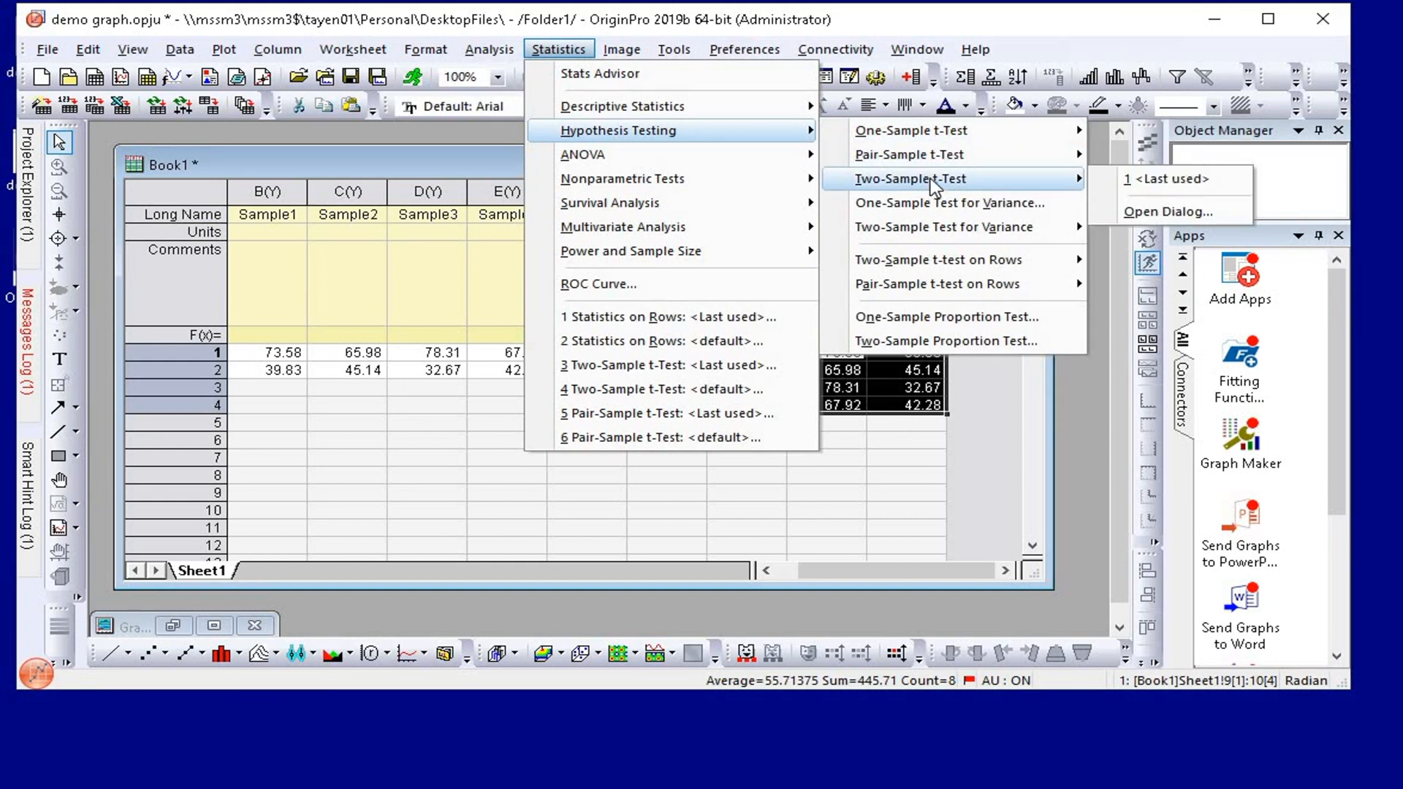
click(1141, 213)
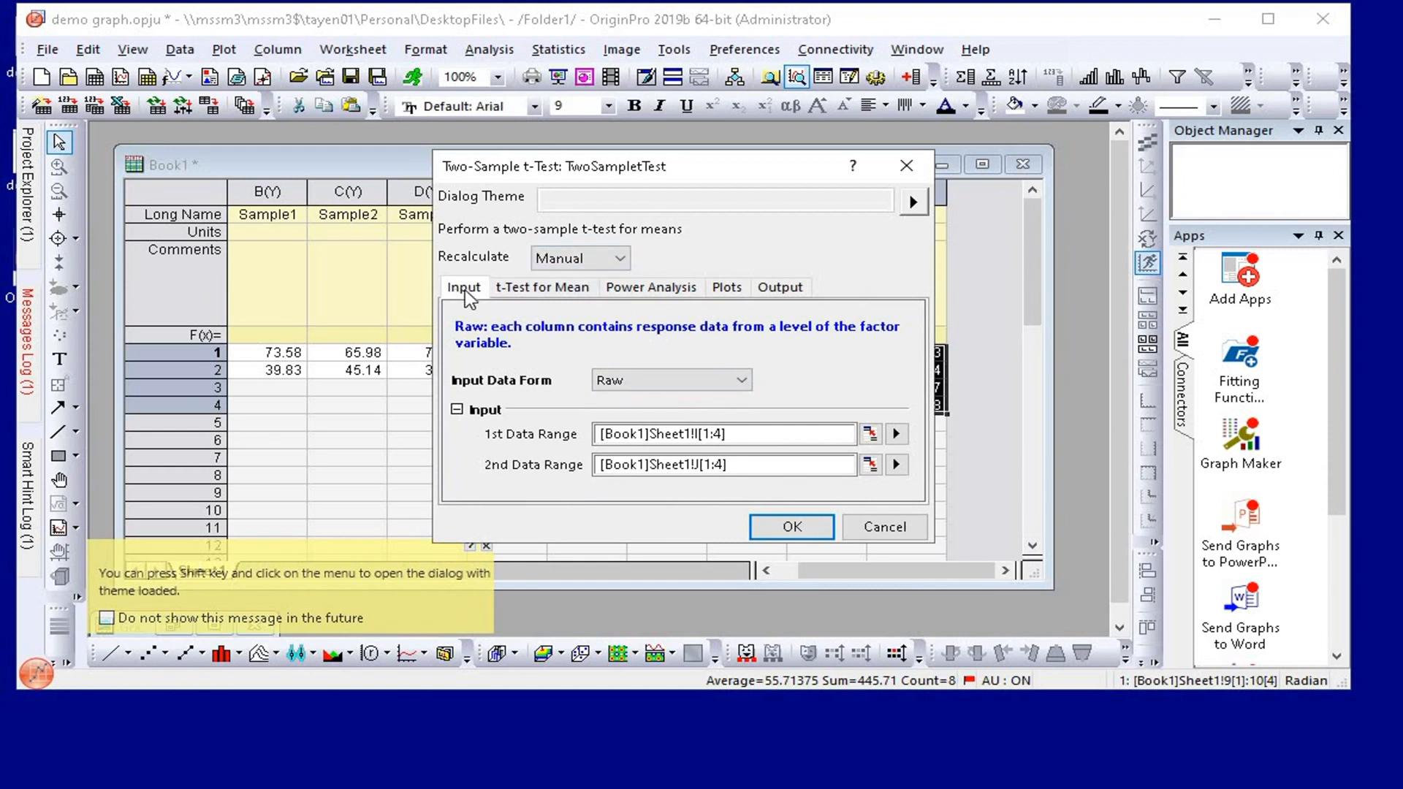
click(806, 528)
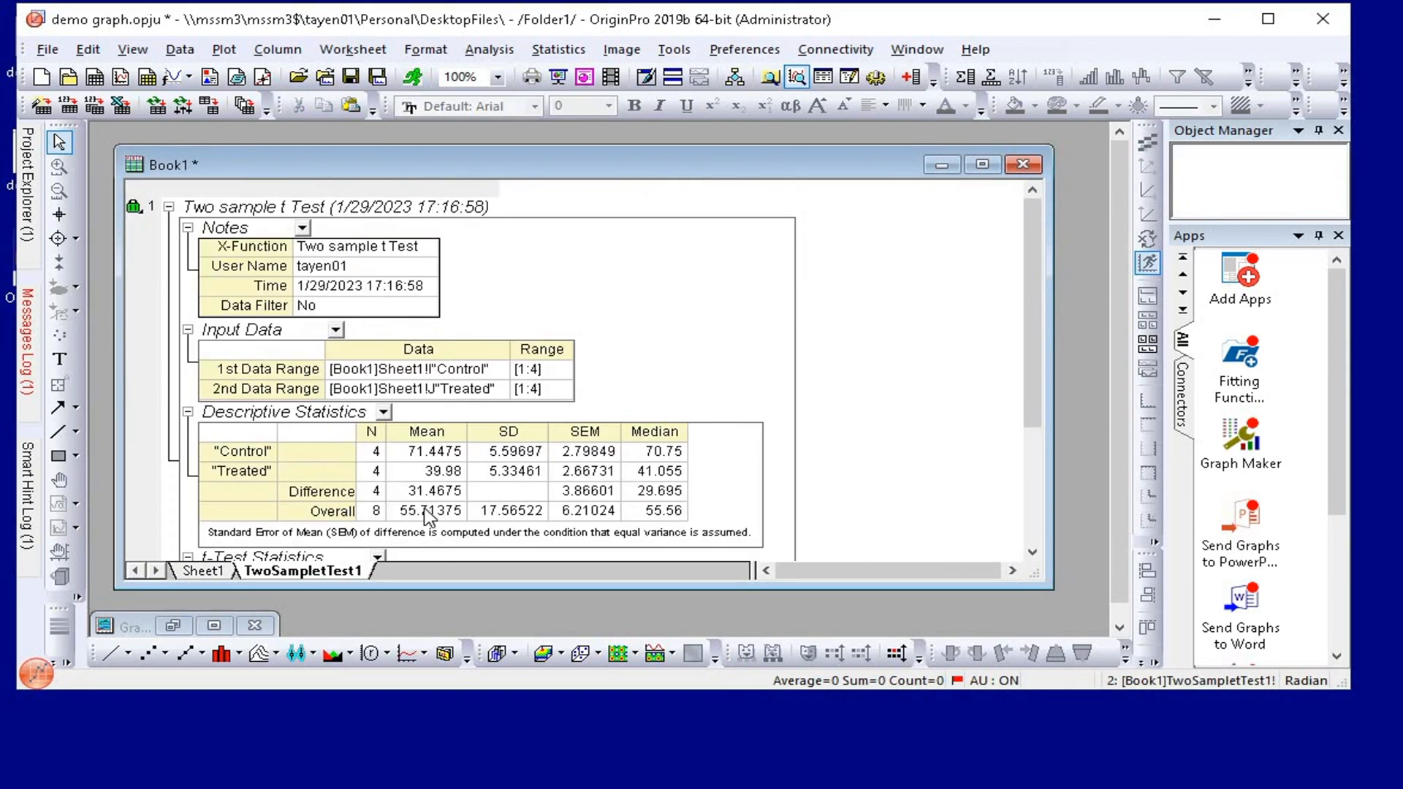
scroll(567, 455, down, 3)
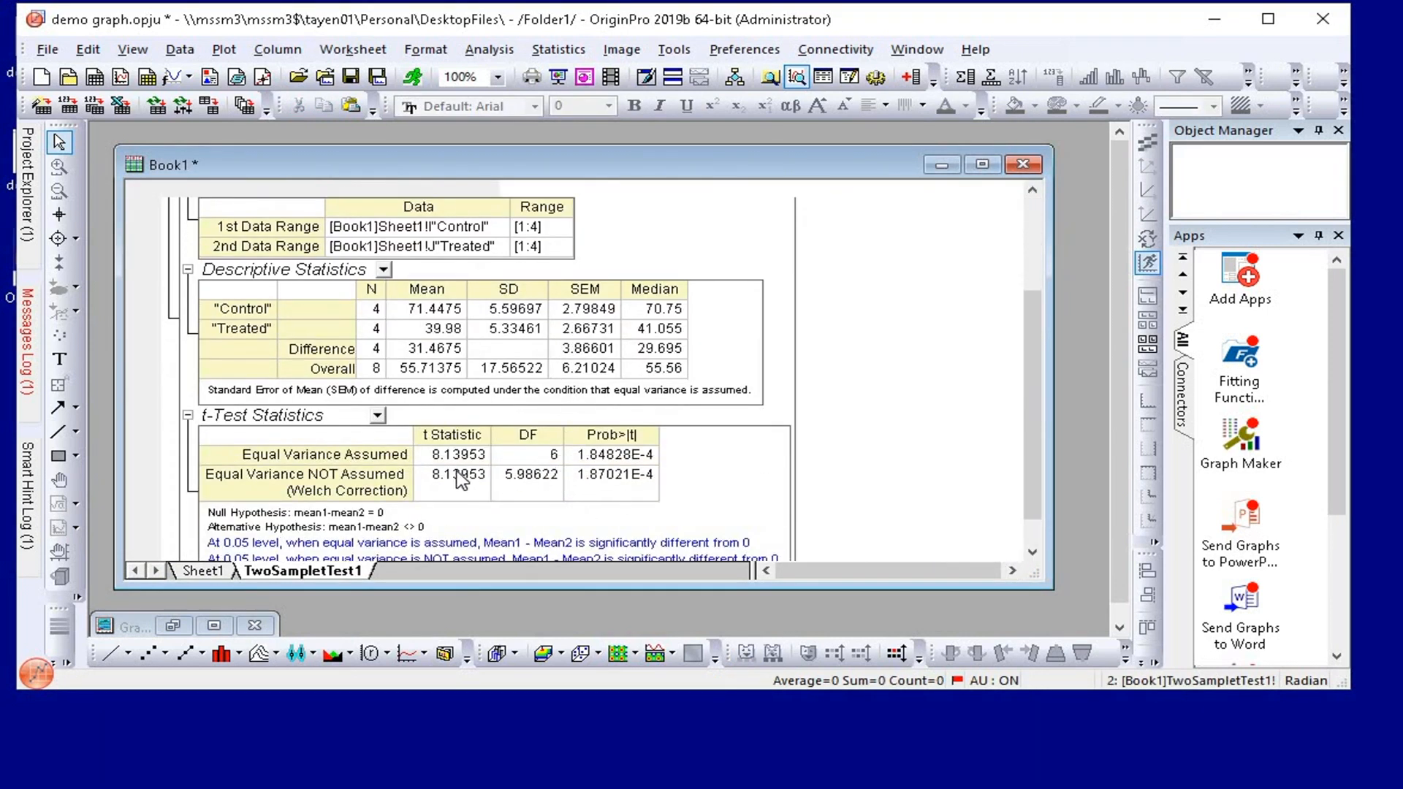
drag(550, 454, 628, 460)
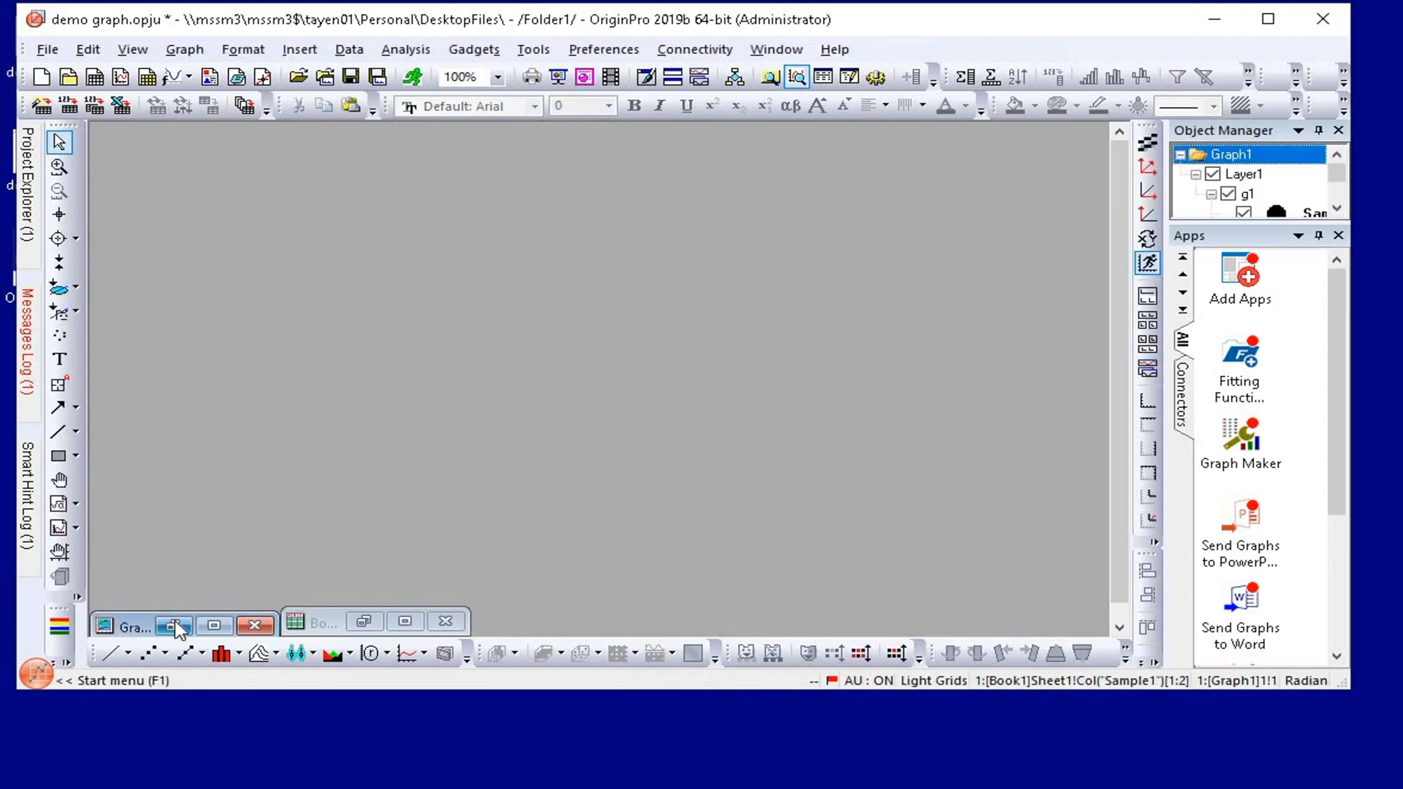
Restore the graph window and draw a horizontal line above the data points, spanning from Control to Treated.
click(180, 626)
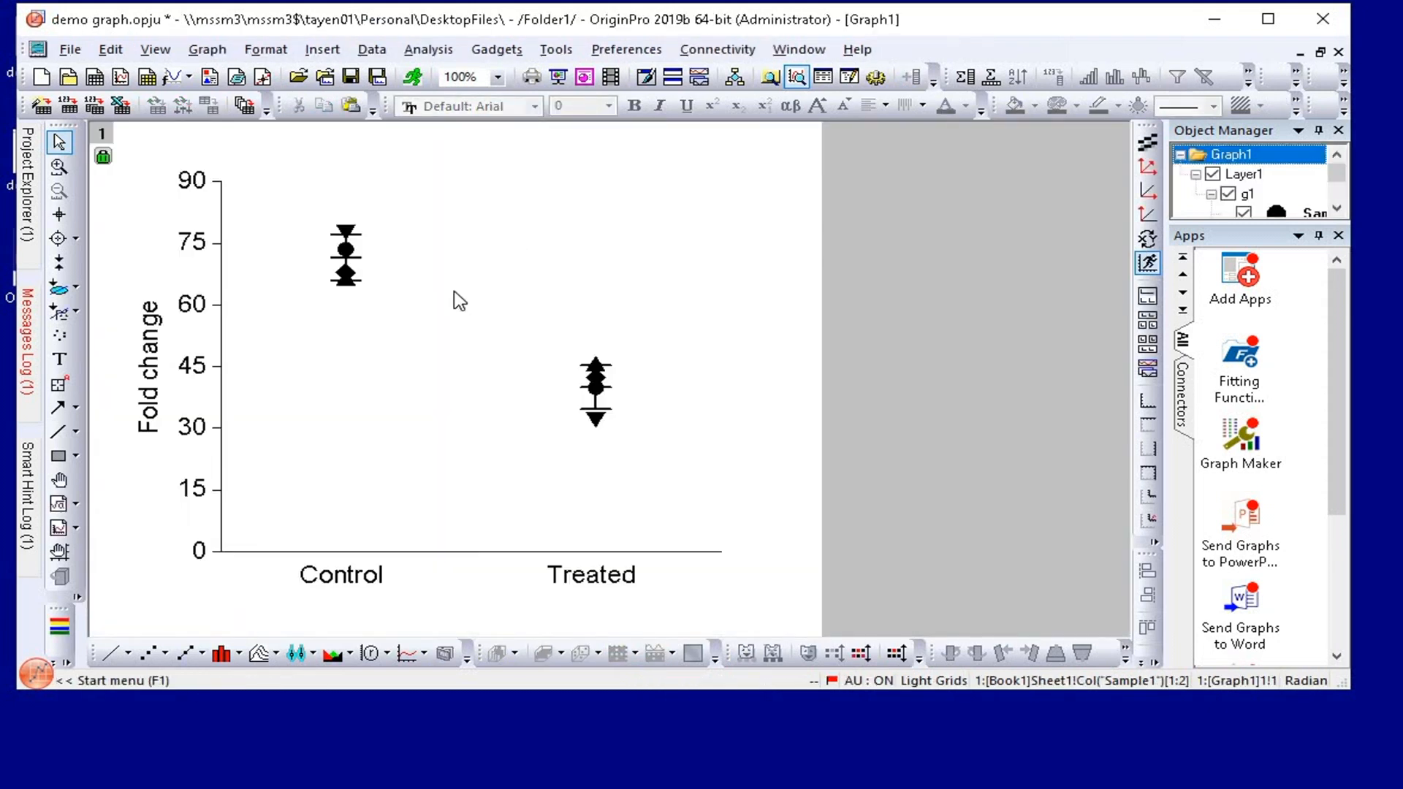
click(73, 434)
click(74, 434)
click(135, 435)
drag(498, 212, 607, 210)
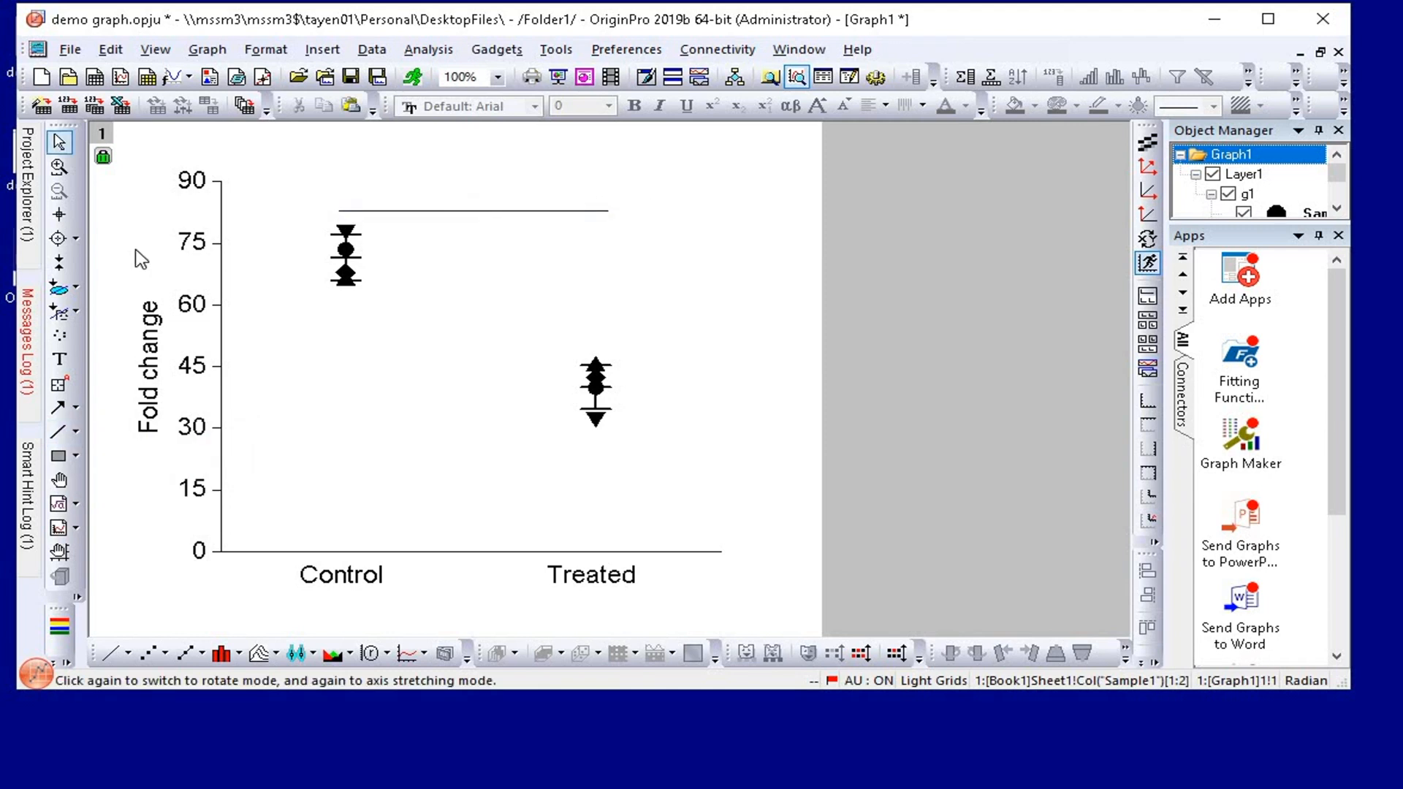
Add the text label "p = 0.0001" to the graph and center it above the horizontal line.
click(59, 359)
click(376, 179)
text(p = 0.0001)
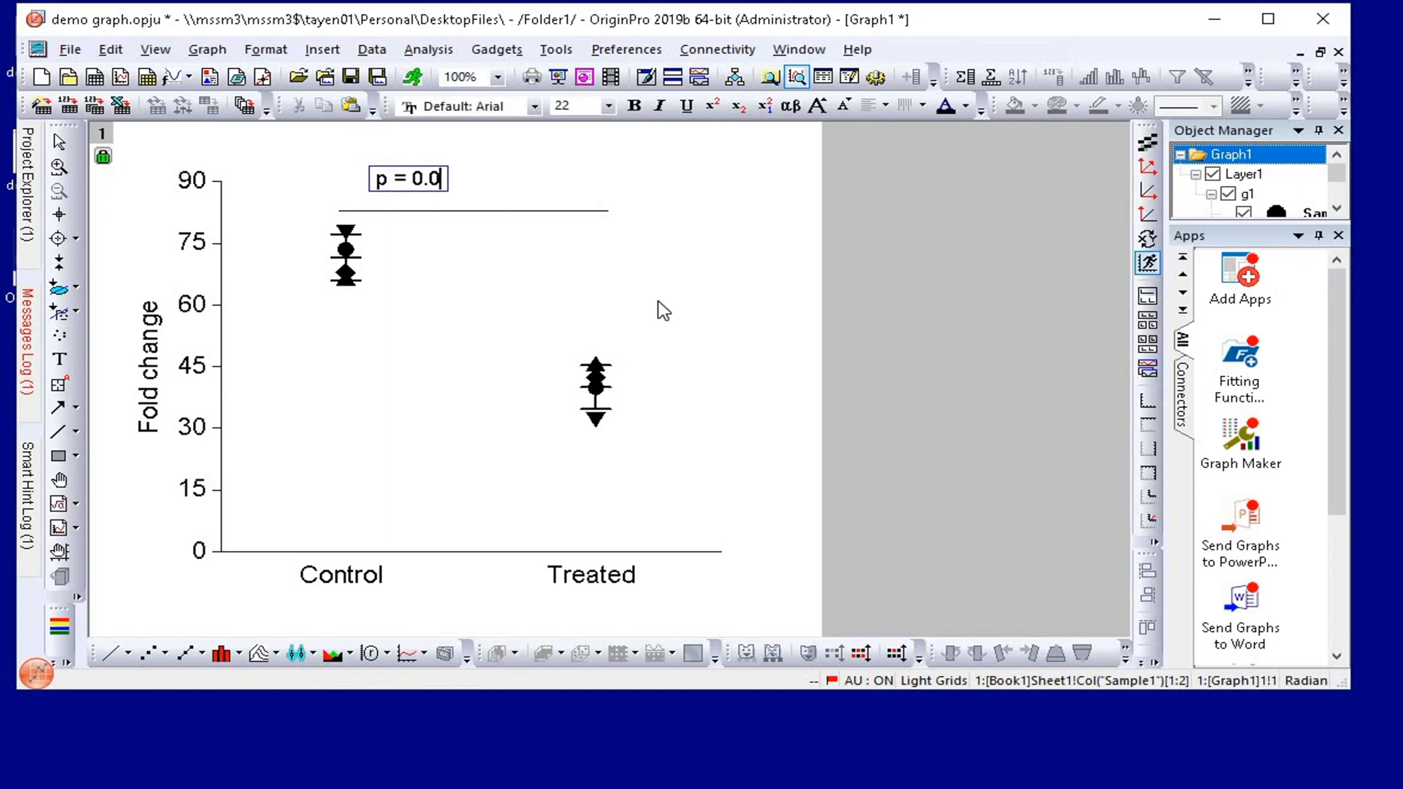
key(Escape)
drag(450, 183, 501, 190)
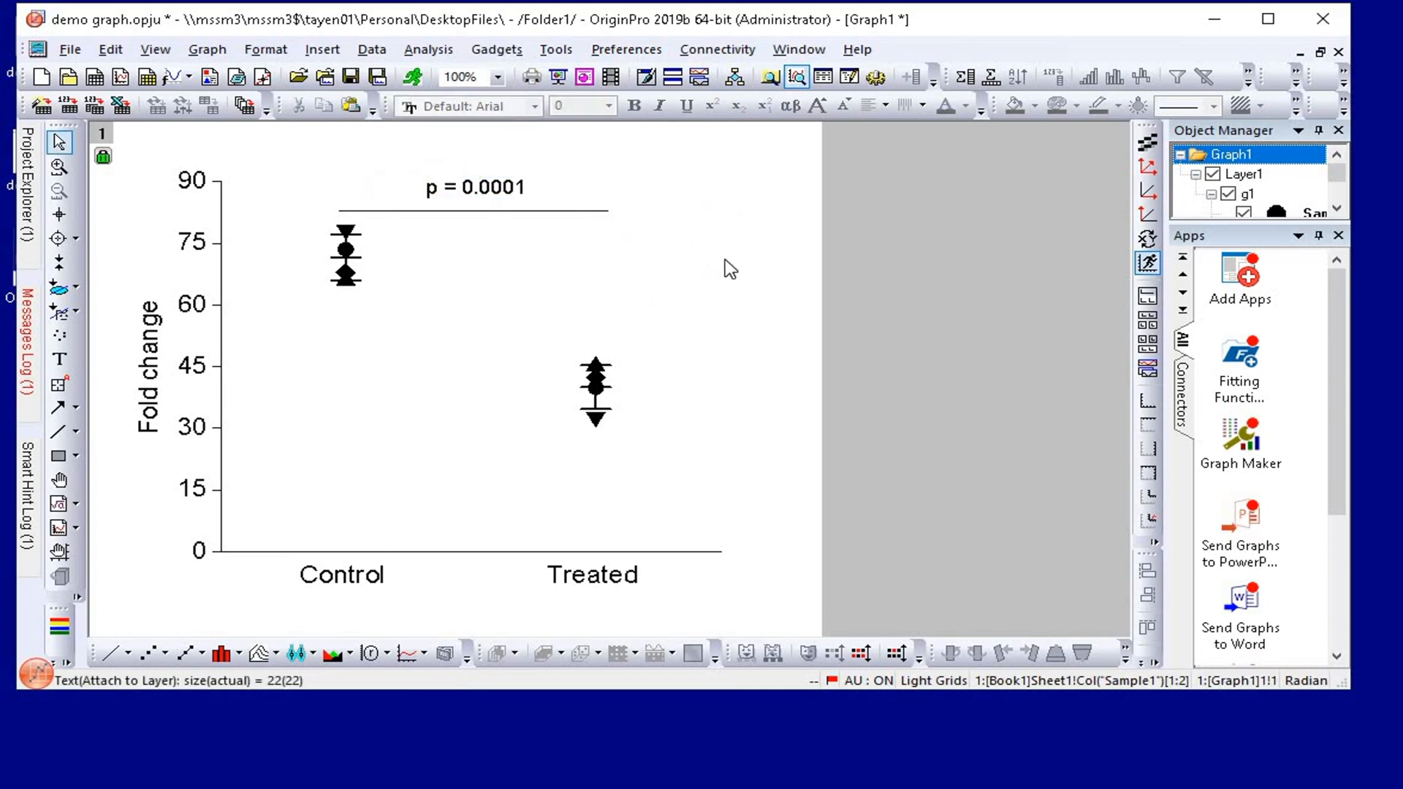
Save the project to the Desktop under the file name demo graph.
click(70, 49)
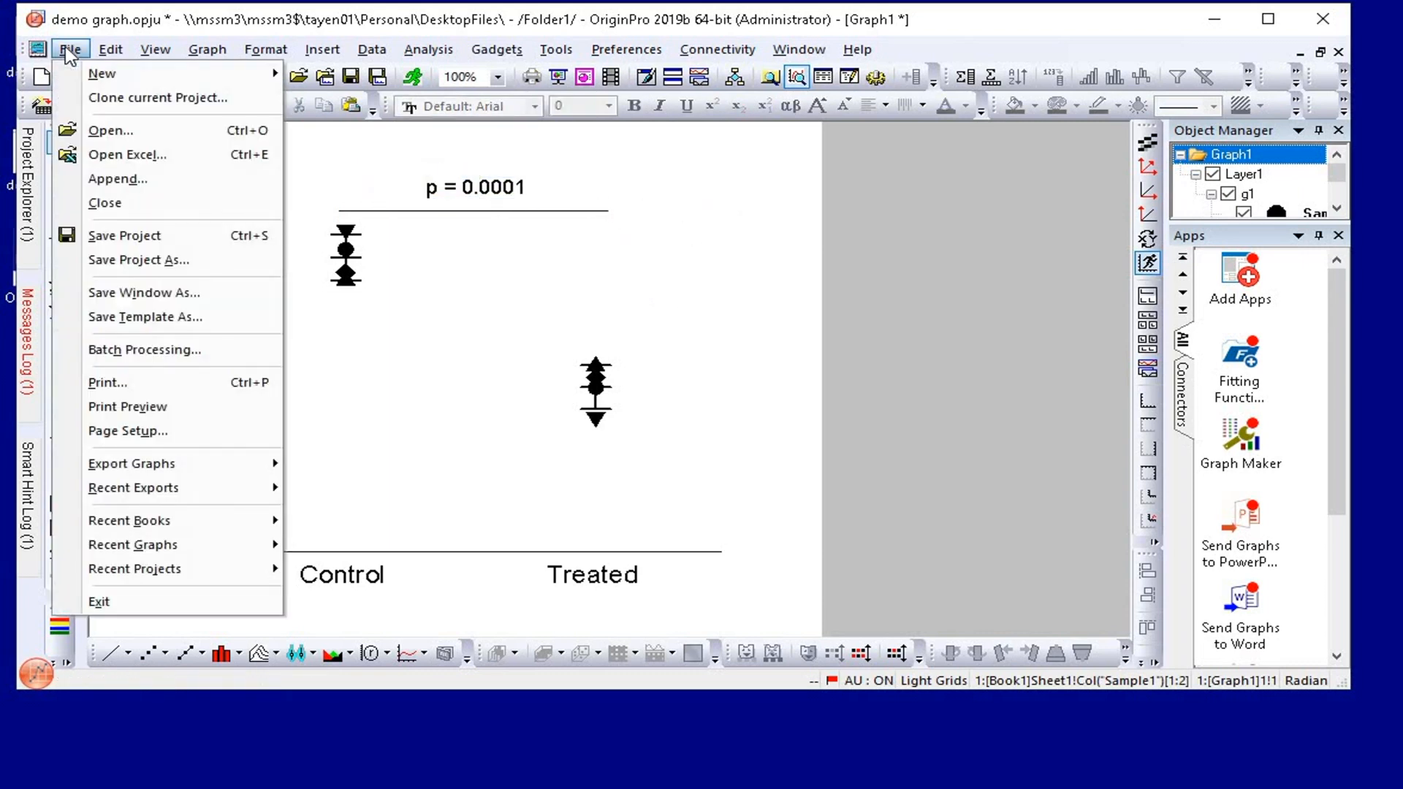
click(139, 260)
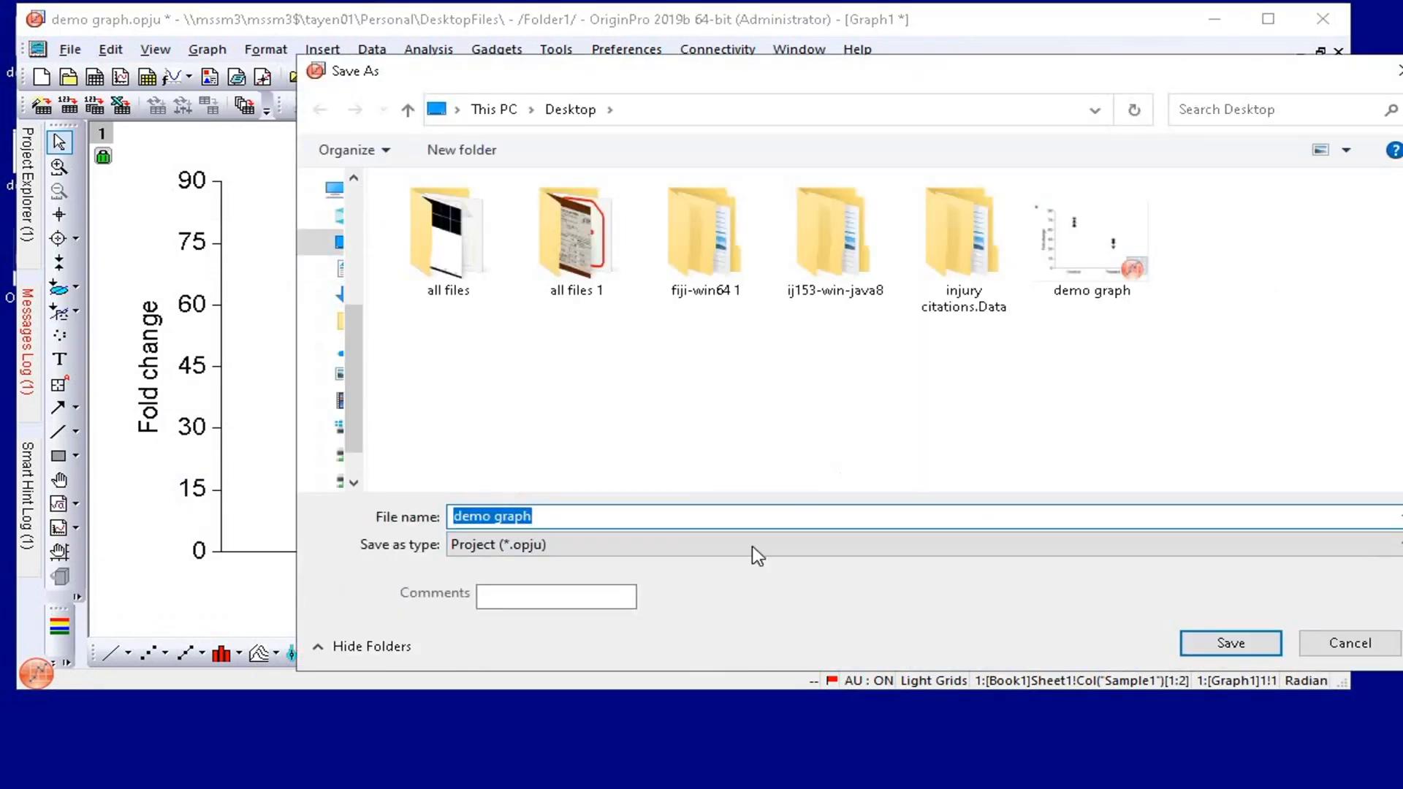
click(1224, 647)
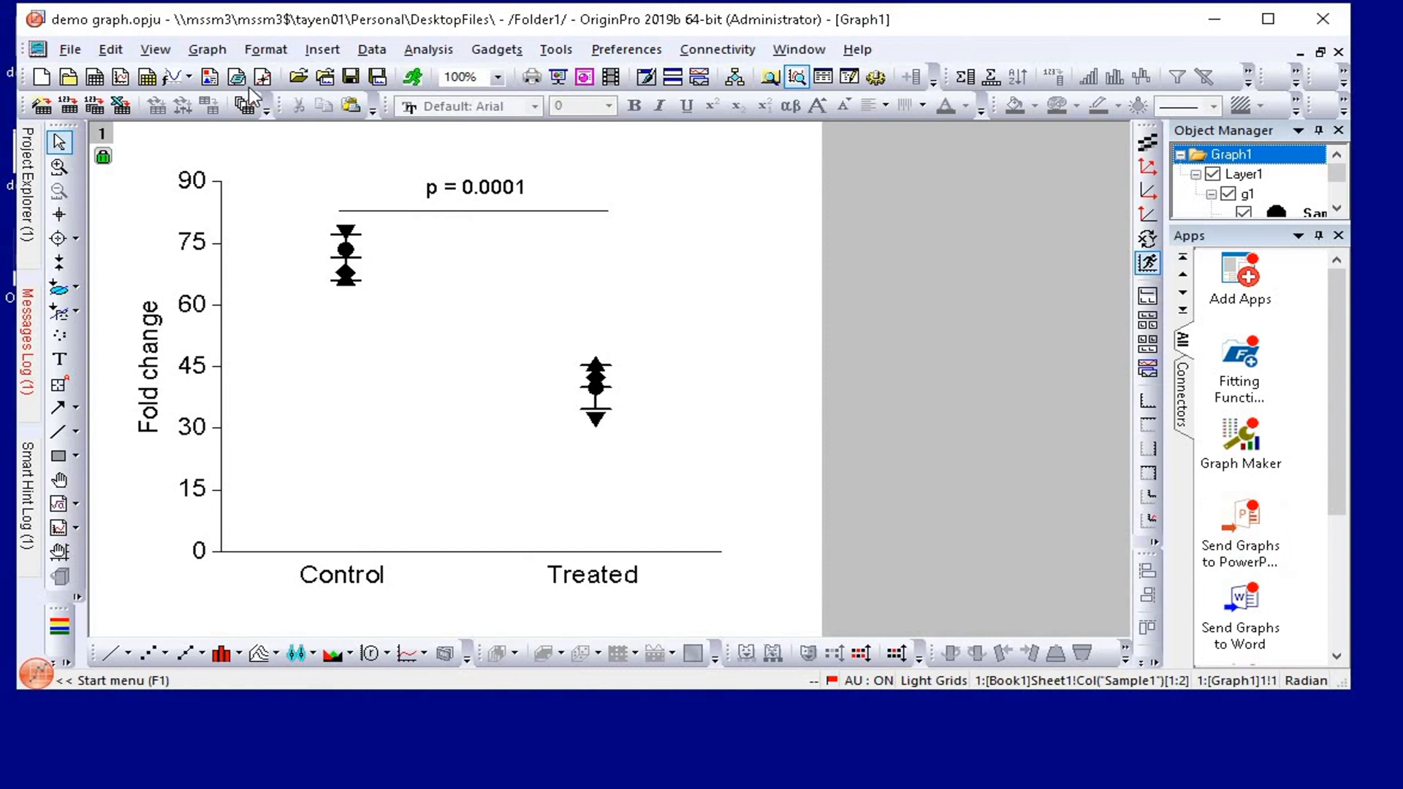
Export the graph as a Tag Image File (*.tif) and open the graph demo scatter image on the desktop.
click(70, 49)
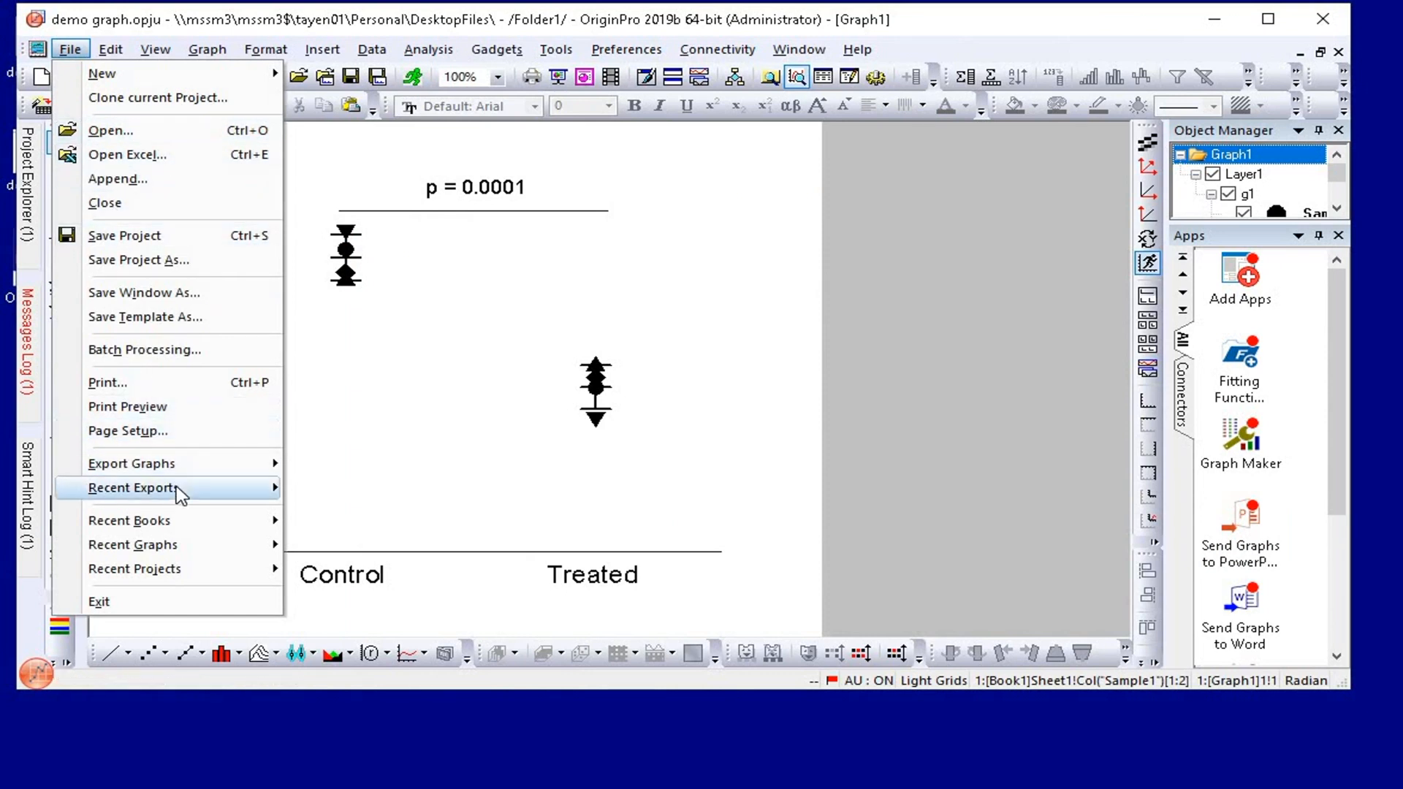
mouse_move(180, 472)
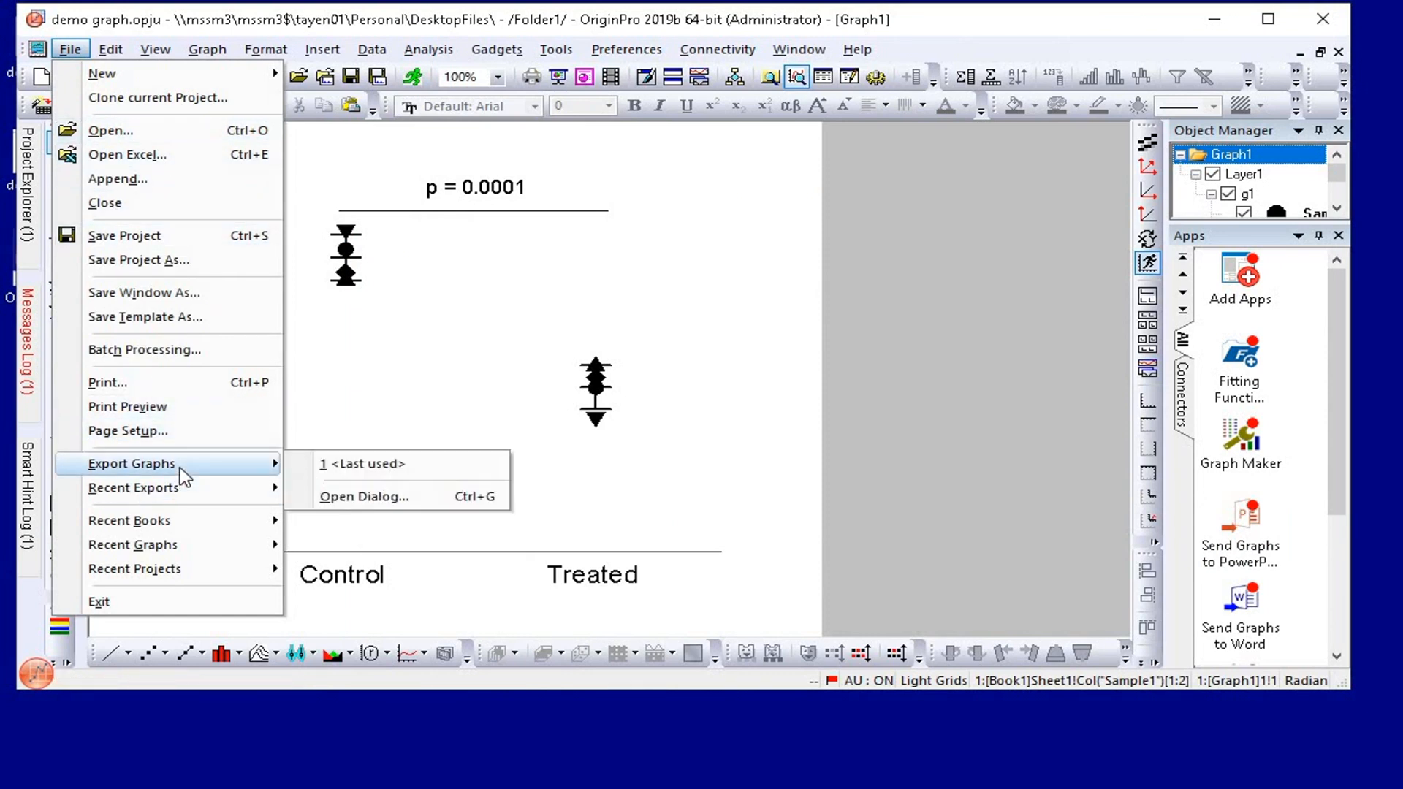
click(358, 498)
click(351, 226)
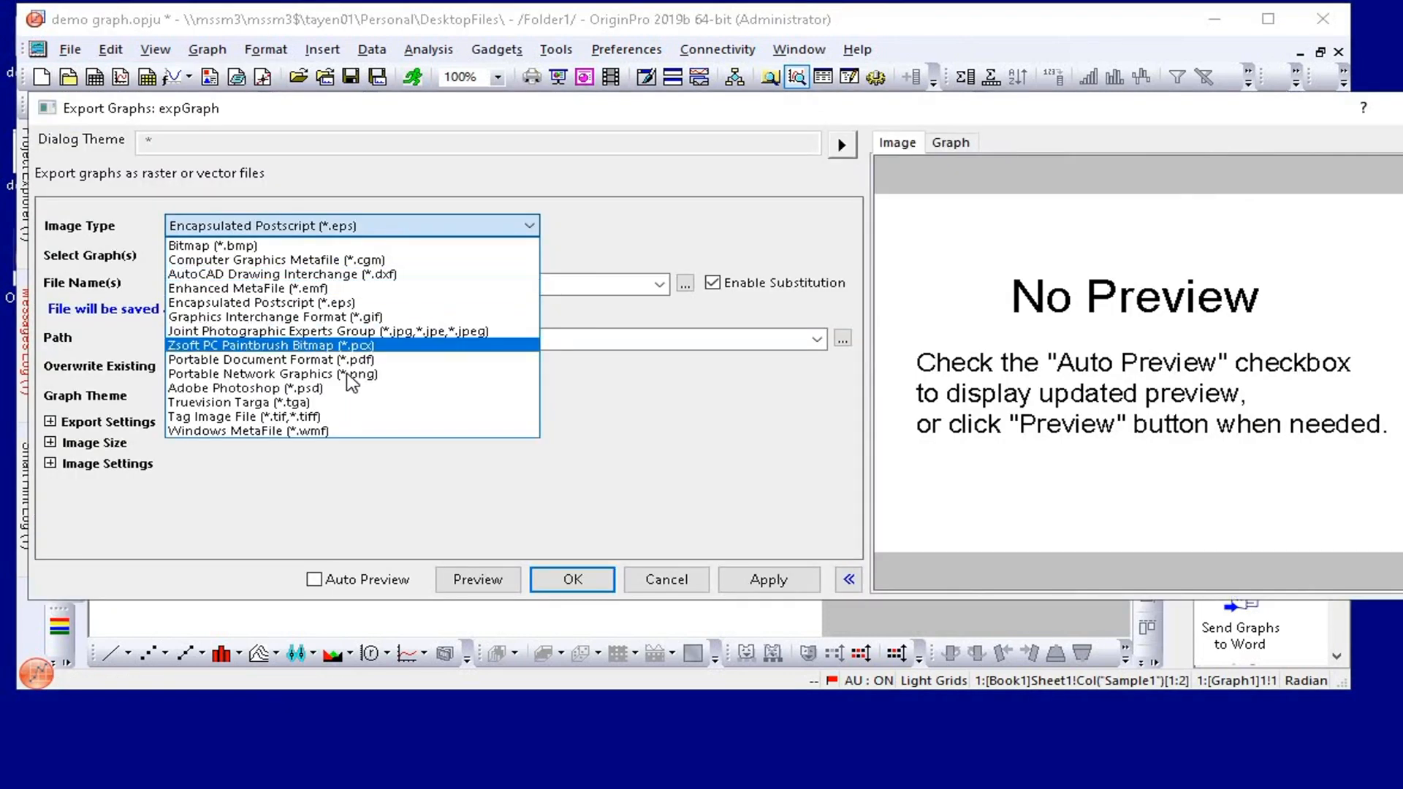
click(344, 417)
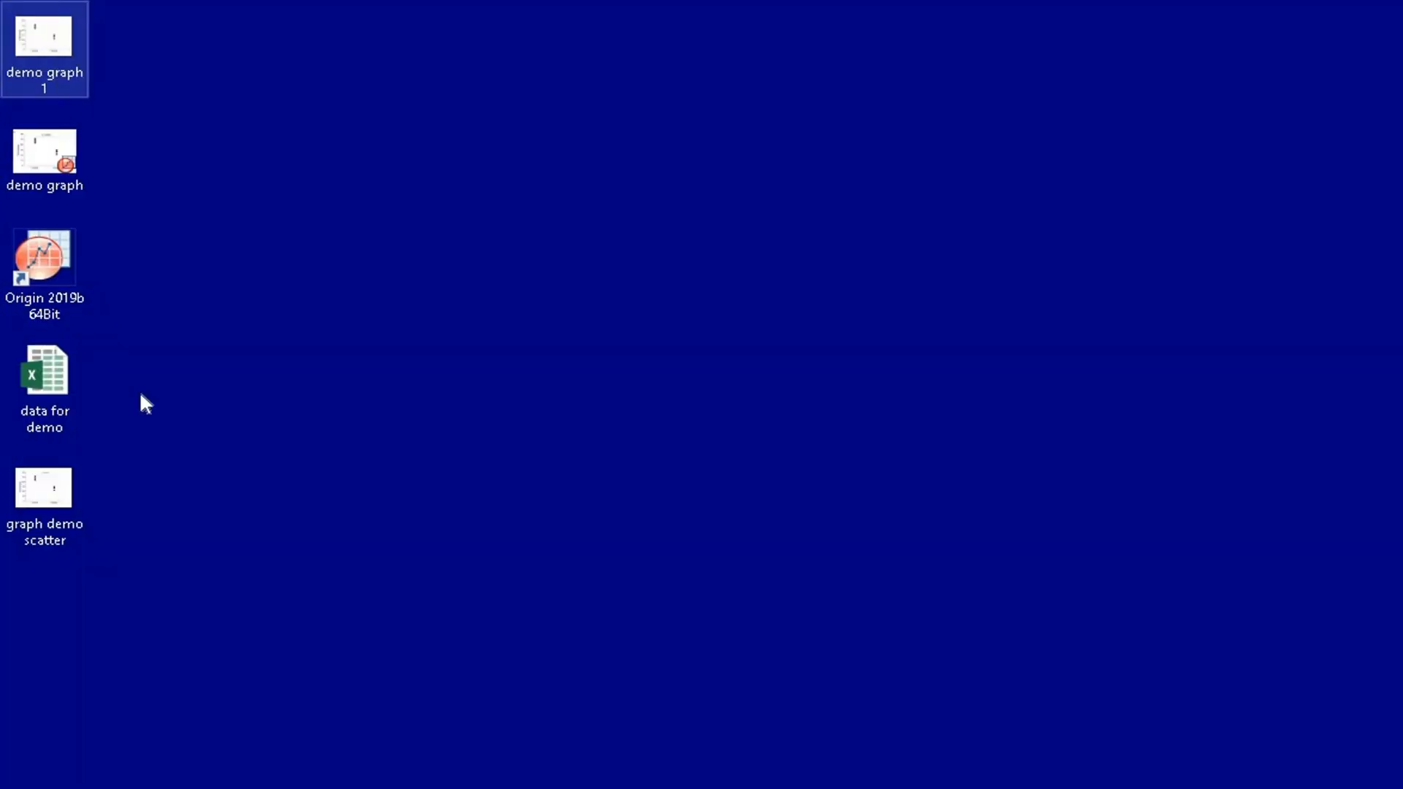
double_click(42, 517)
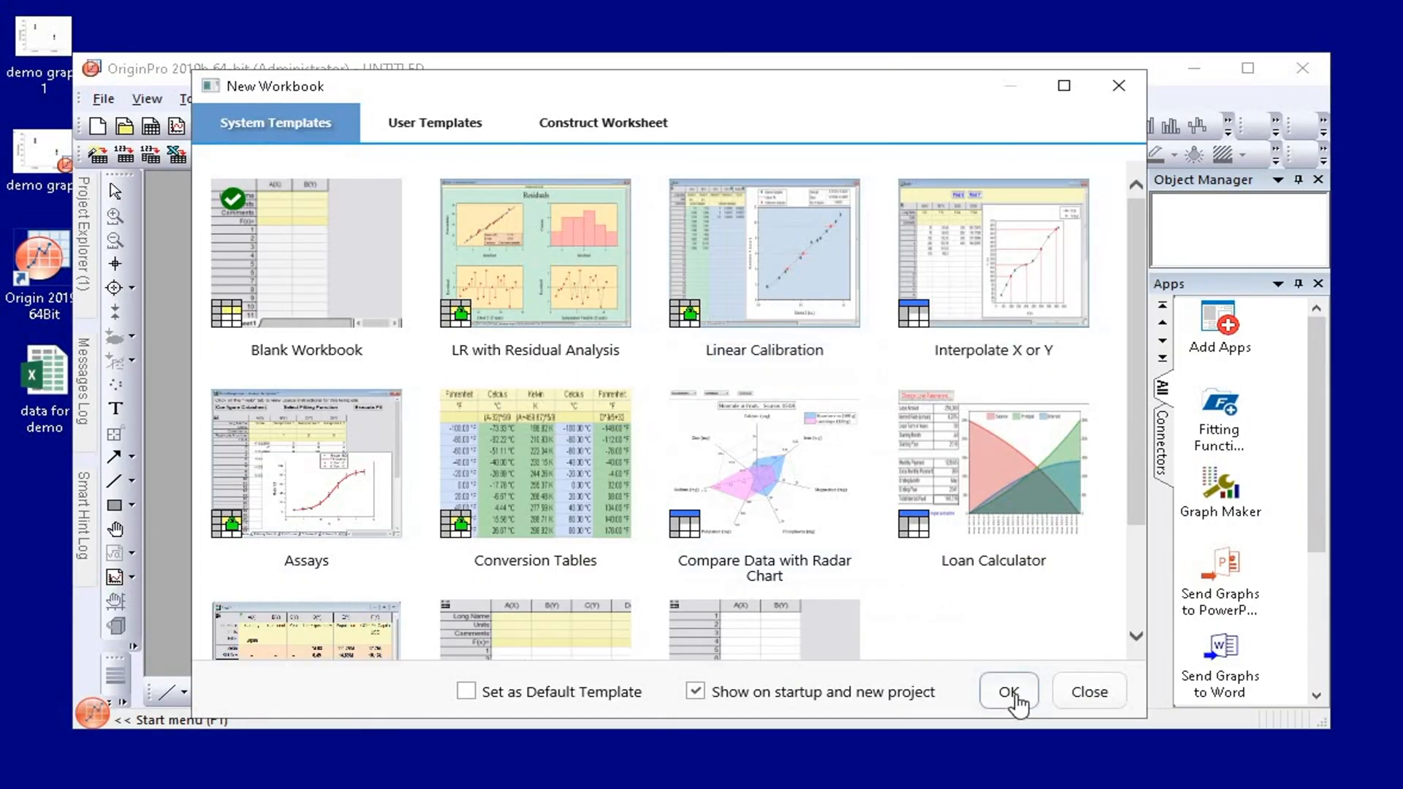
Create a blank workbook in the new Origin project, then reposition the application window and enlarge the workbook window.
click(1009, 690)
drag(760, 77, 699, 38)
drag(579, 505, 952, 603)
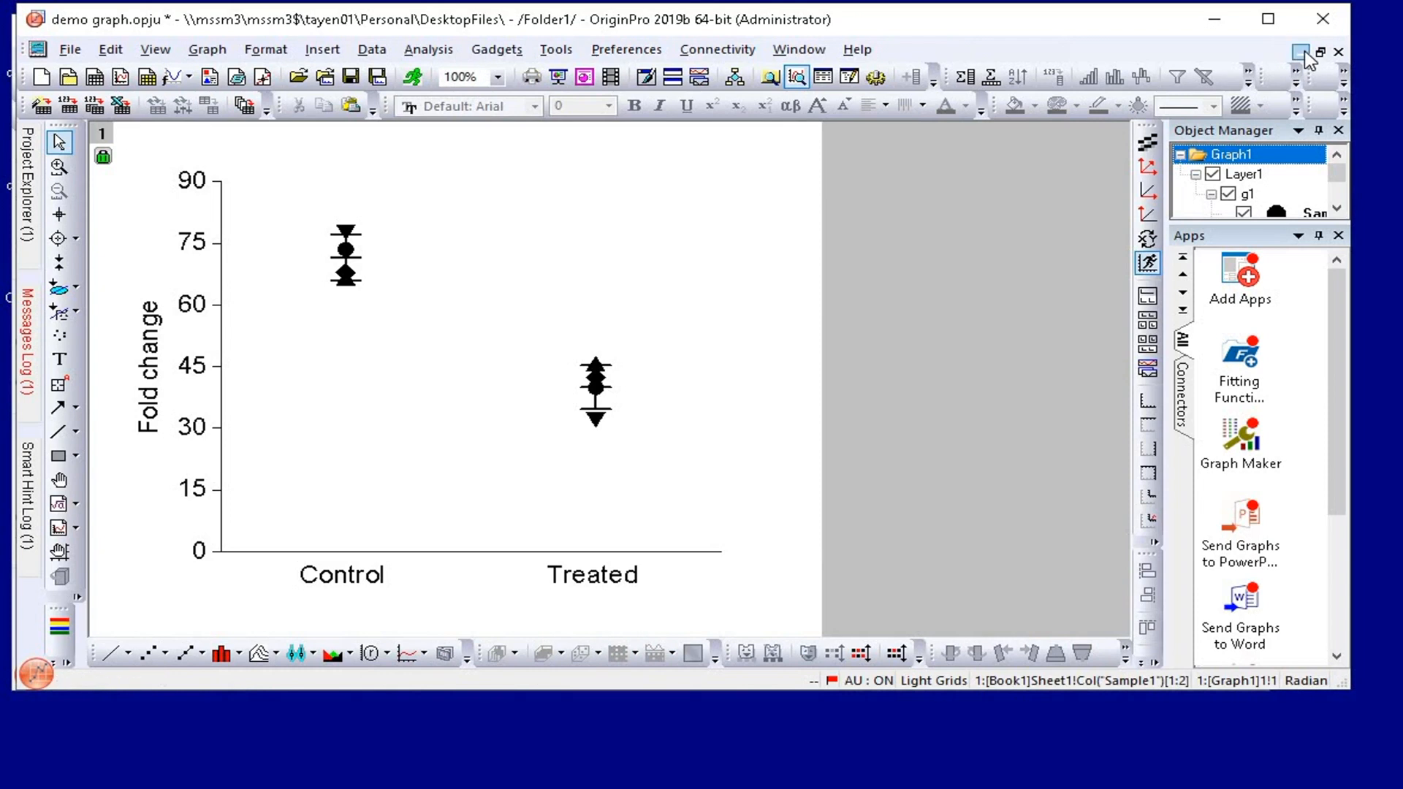
Copy the Mean and Standard Deviation values of both rows from the demo graph workbook into the new workbook, starting at column B, row 1.
click(1297, 53)
click(452, 440)
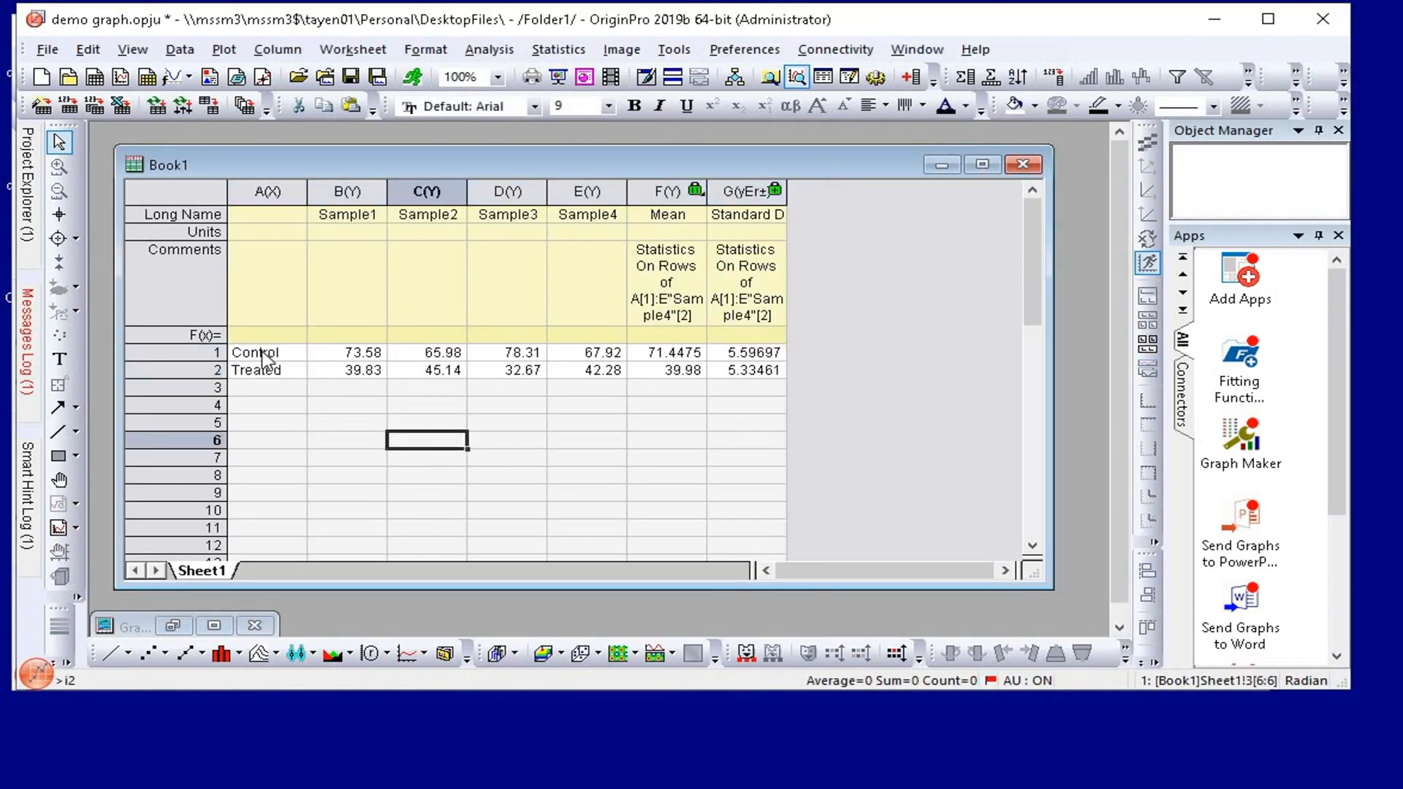
drag(265, 358, 267, 377)
drag(656, 353, 750, 378)
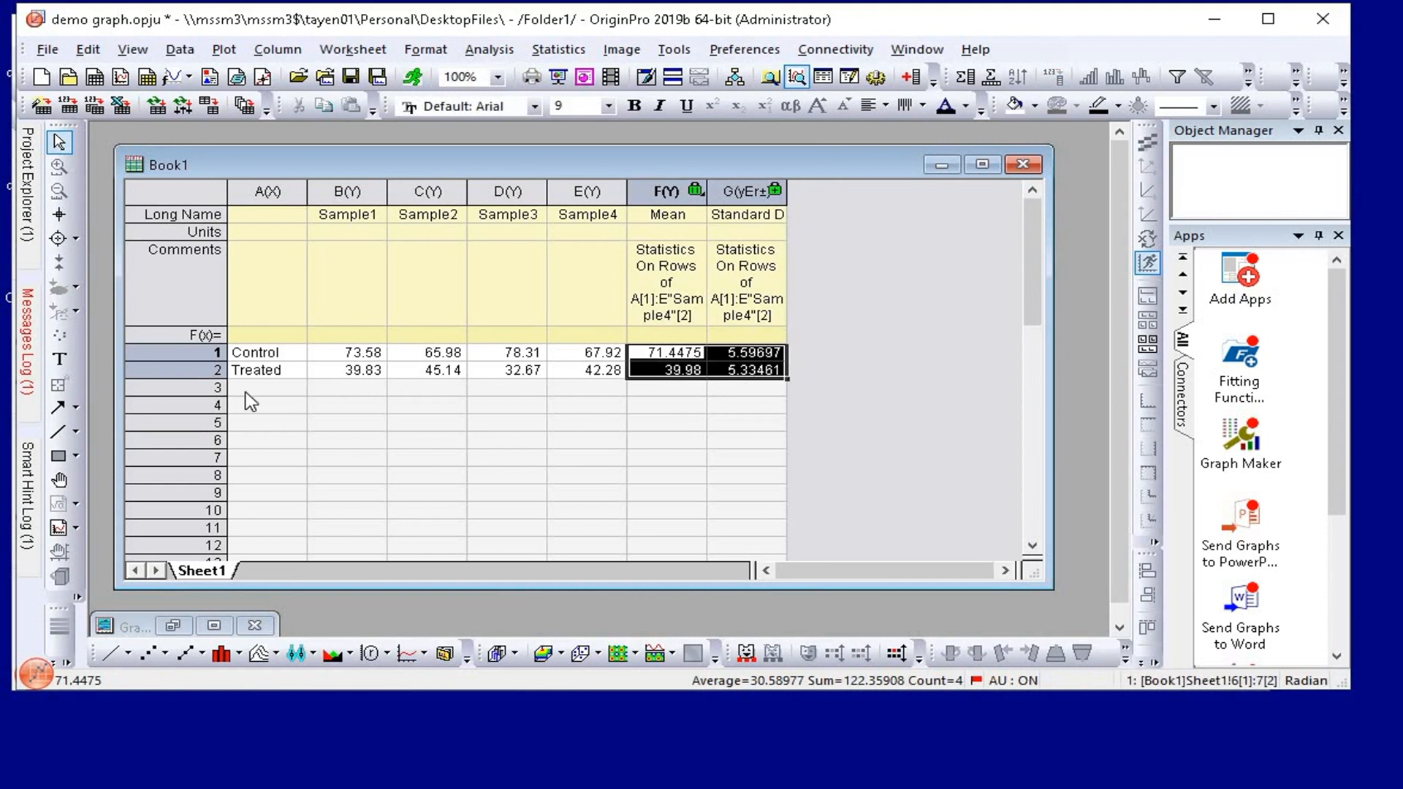
right_click(745, 367)
click(826, 428)
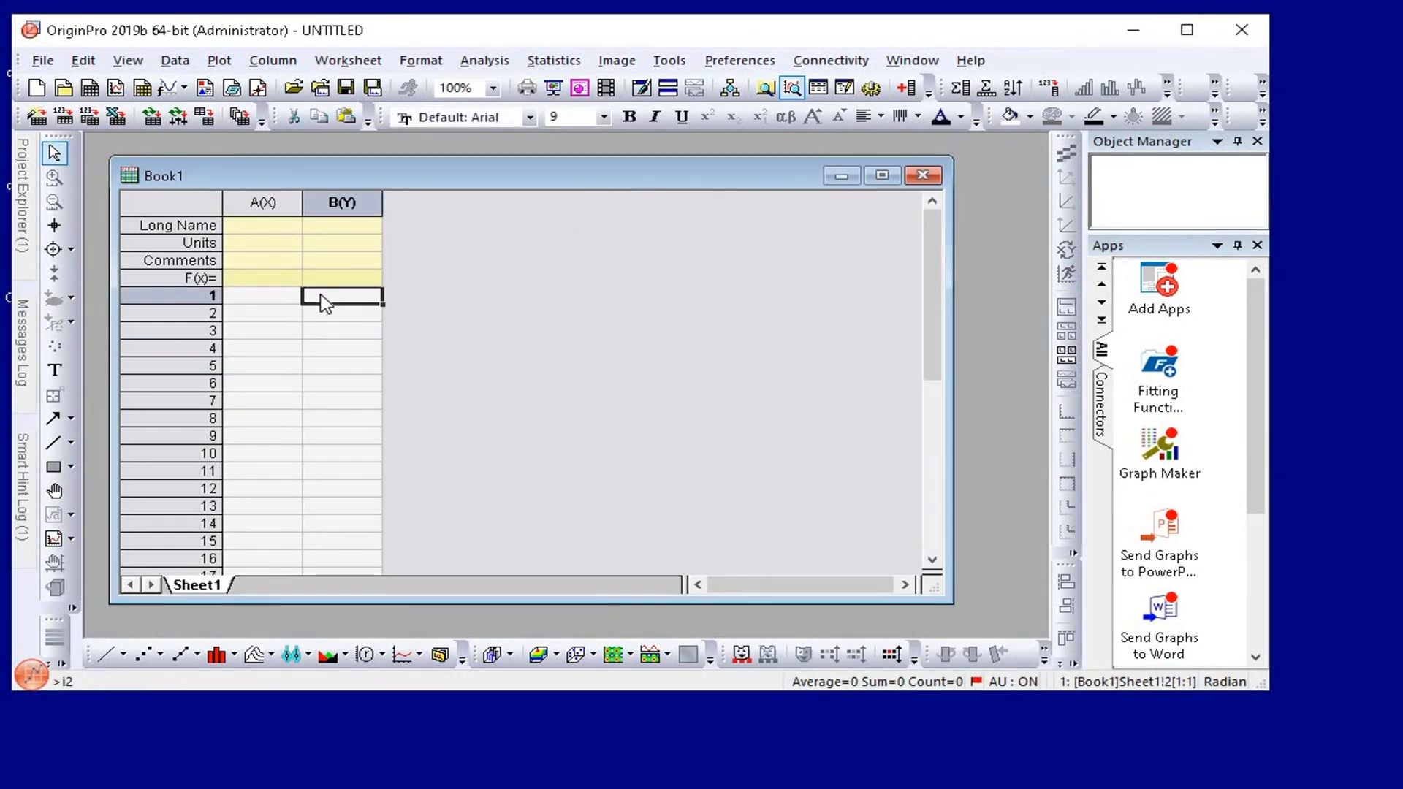
key(ctrl+v)
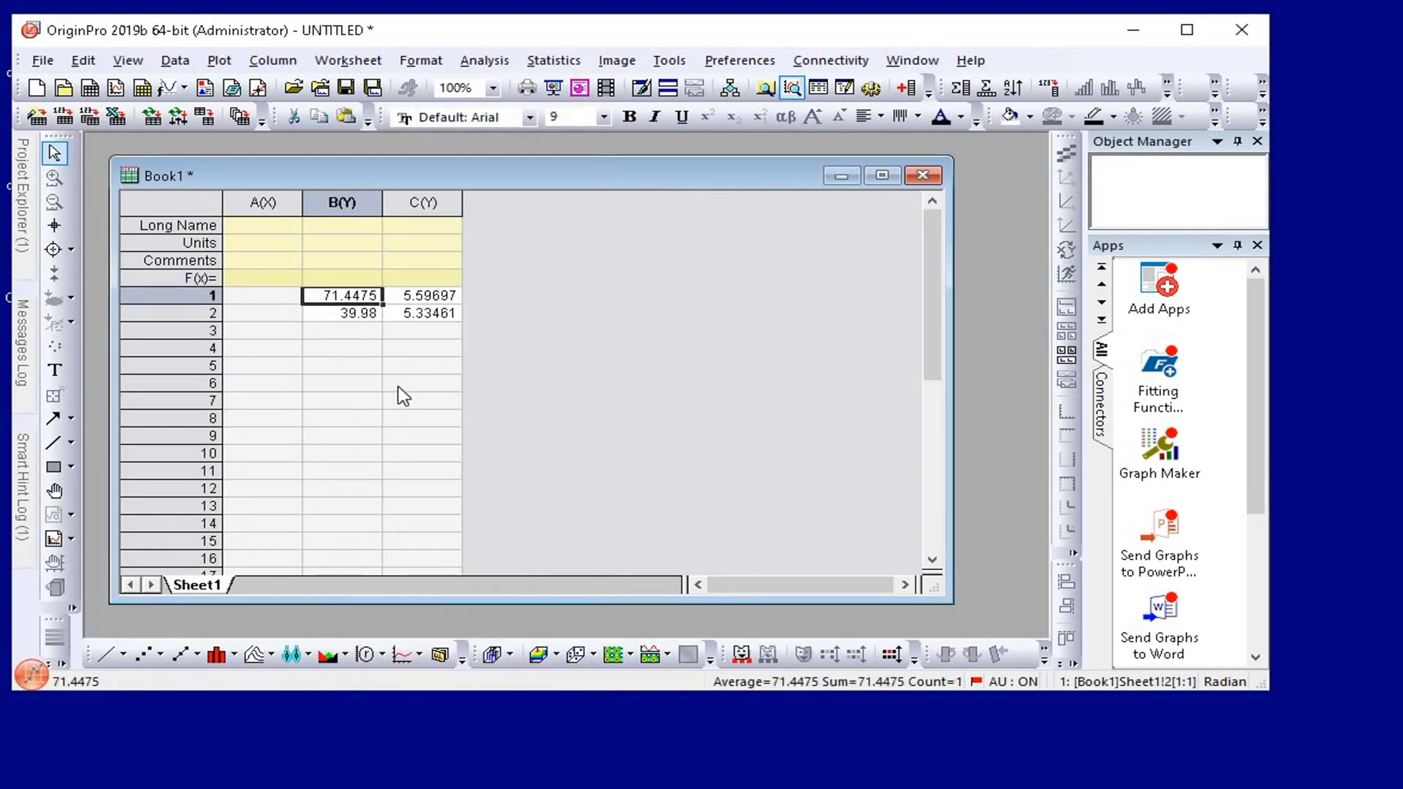
Name column B Mean and column C std dev, and enter Control and Treated in rows 1 and 2 of column A.
click(336, 225)
text(Mean)
click(414, 226)
text(std dev)
click(272, 300)
text(Control)
key(Return)
text(Treated)
Set the std dev column C as a Y Error column.
click(343, 203)
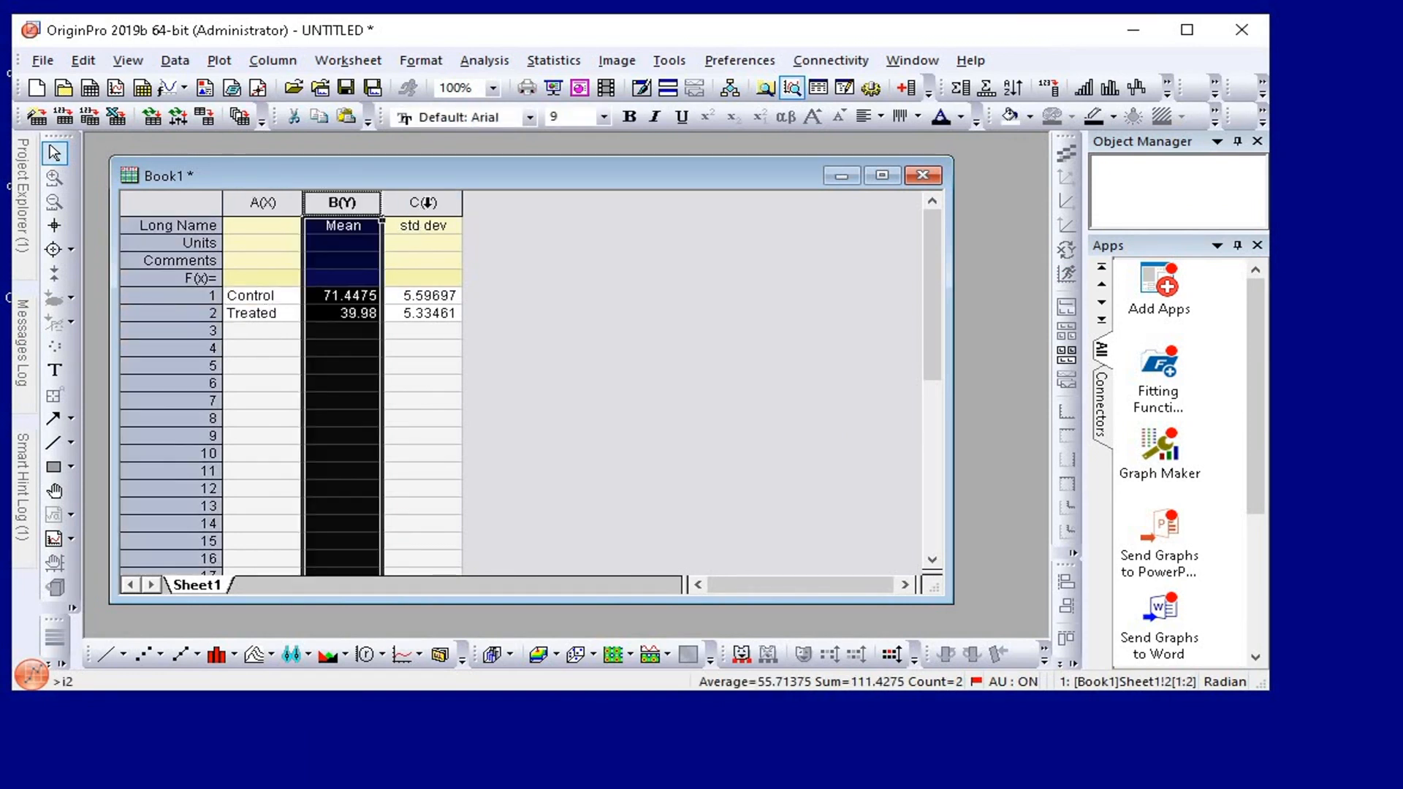
click(423, 202)
right_click(448, 201)
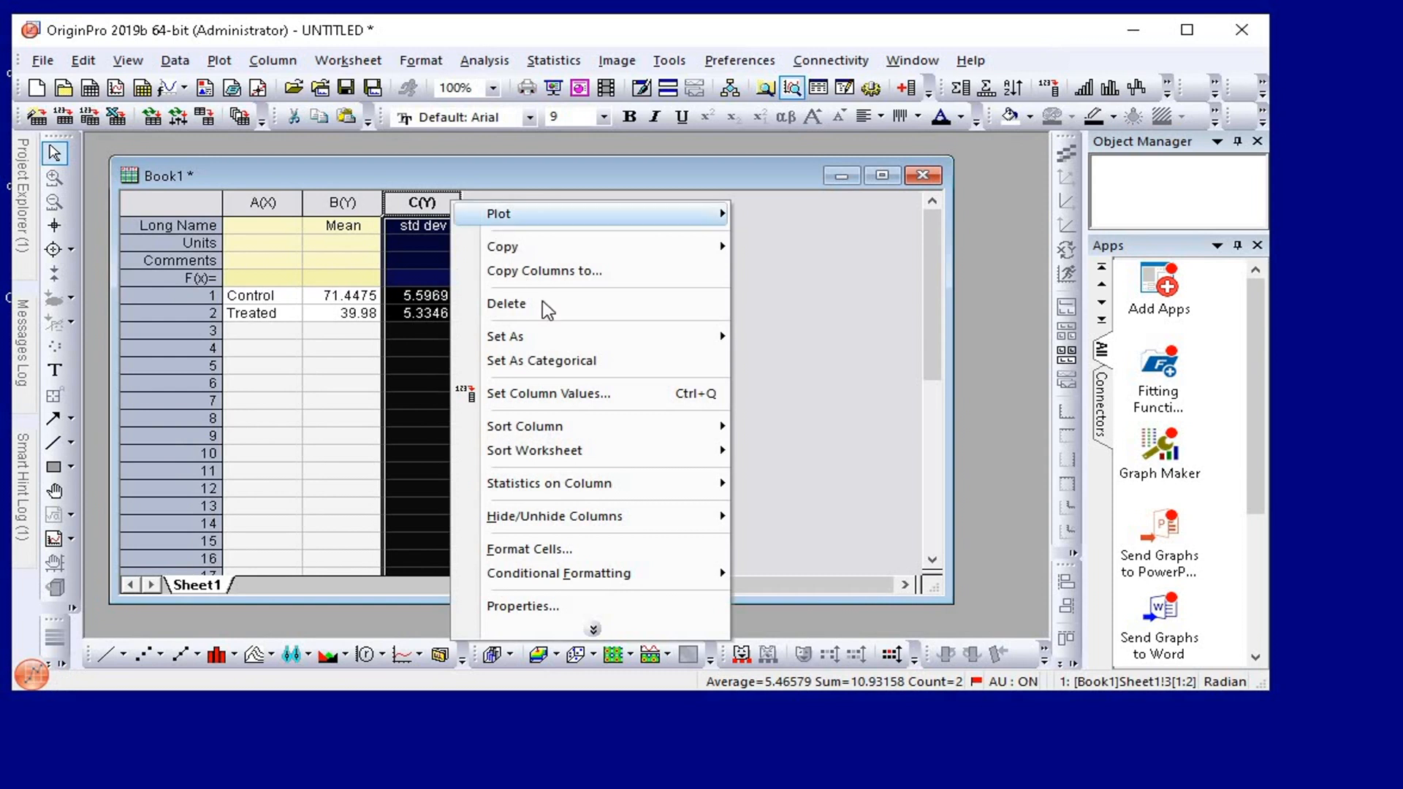
mouse_move(584, 336)
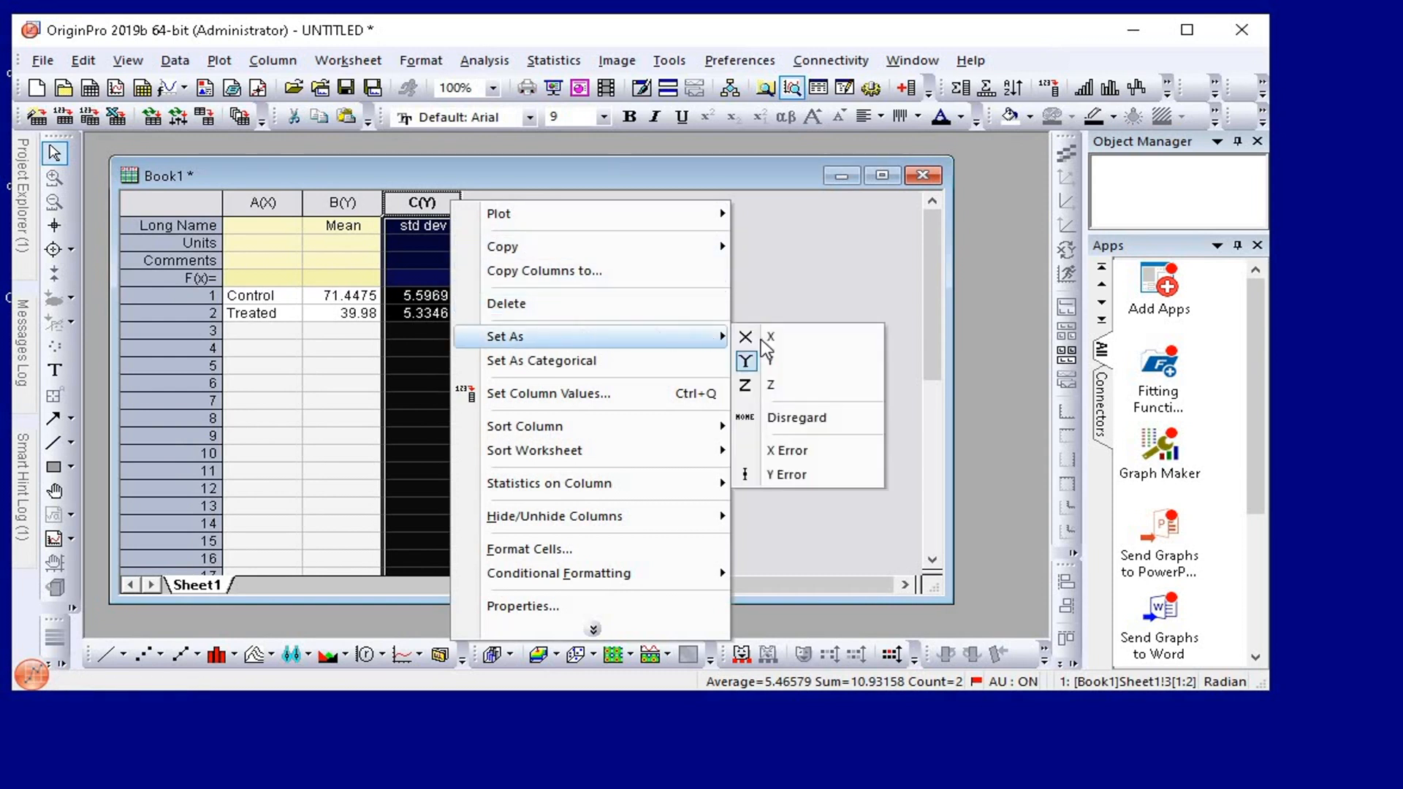
click(837, 480)
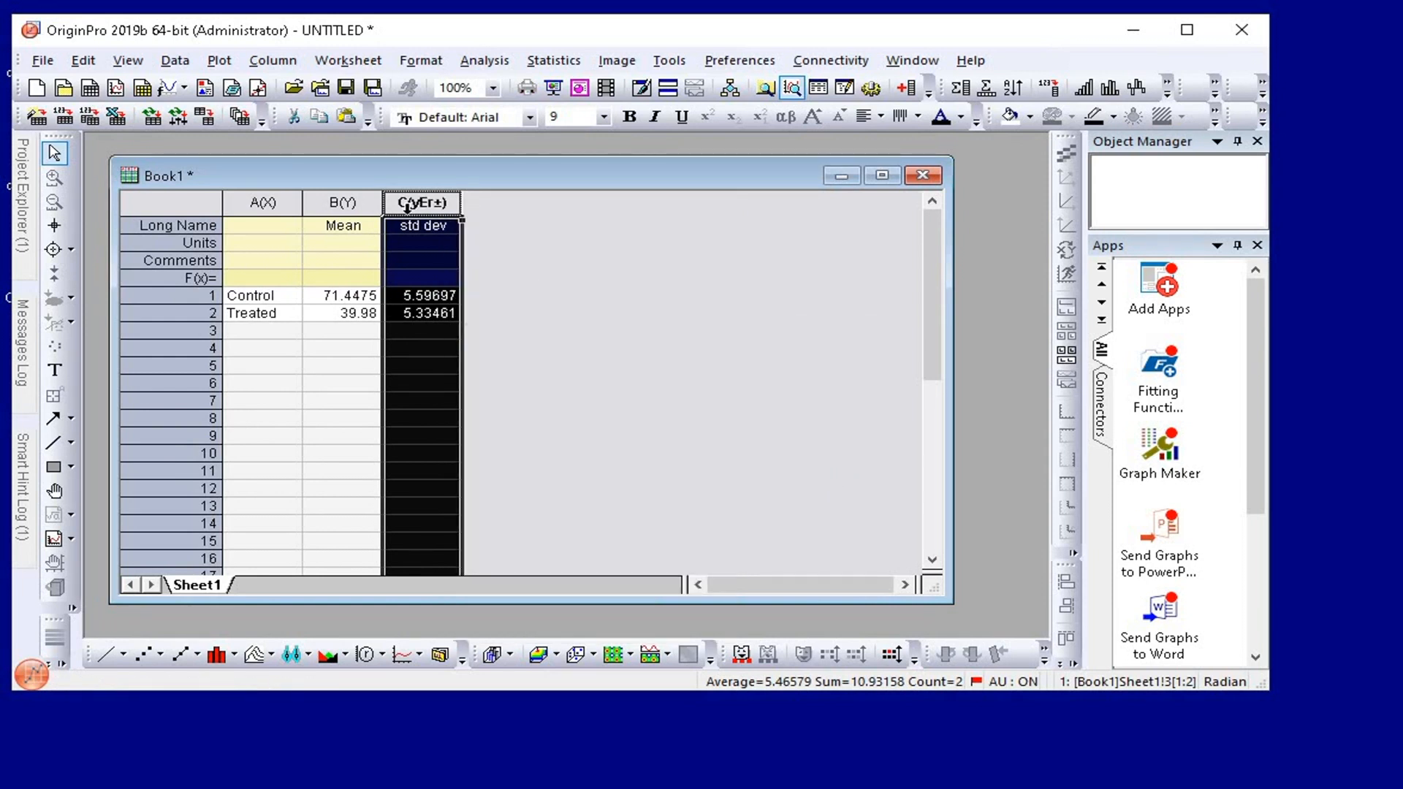
Plot the Control and Treated rows of columns A to C as a Column graph.
click(357, 372)
drag(270, 296, 418, 323)
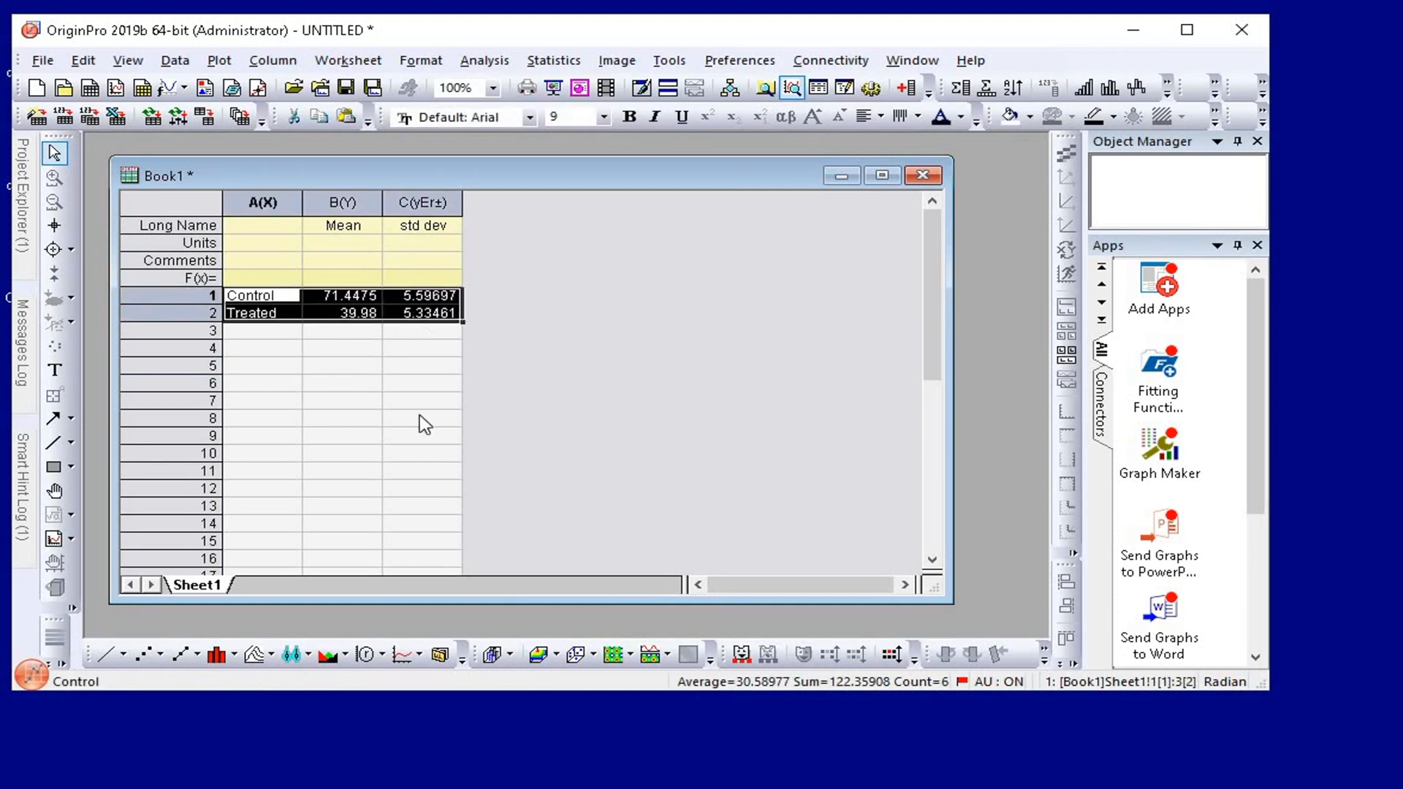
click(235, 655)
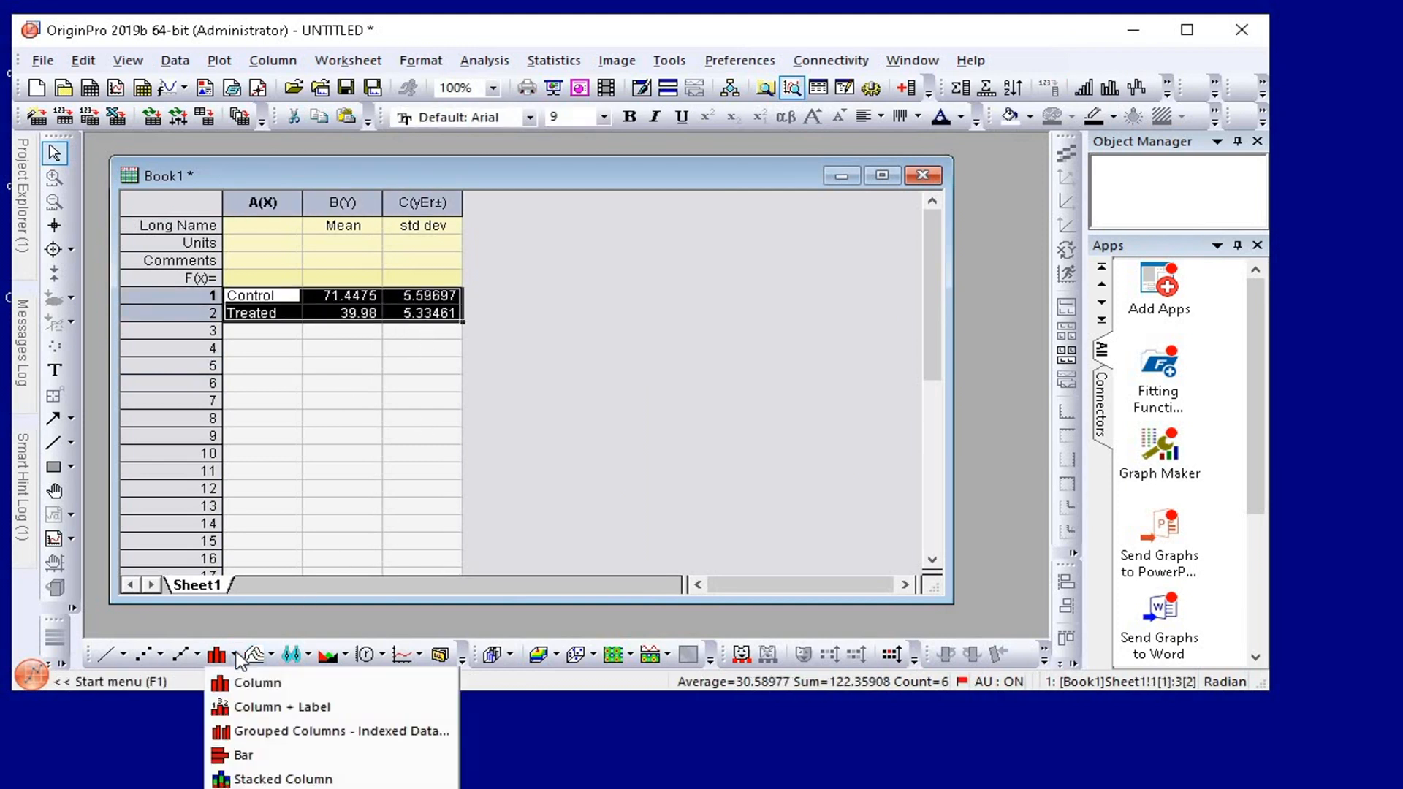
click(365, 692)
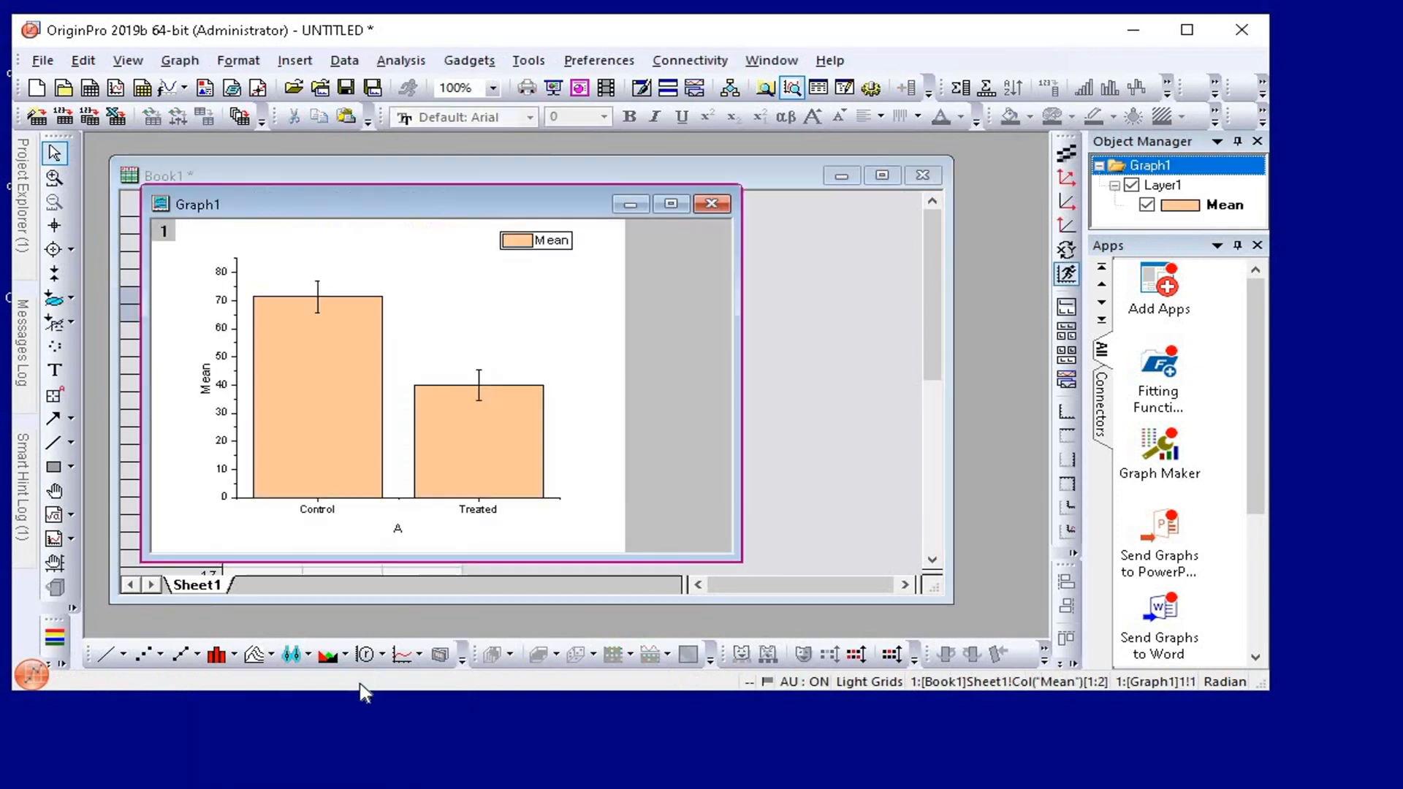
Change the column graph's y-axis title to Fold change and enlarge its font.
double_click(167, 372)
text(Fold change)
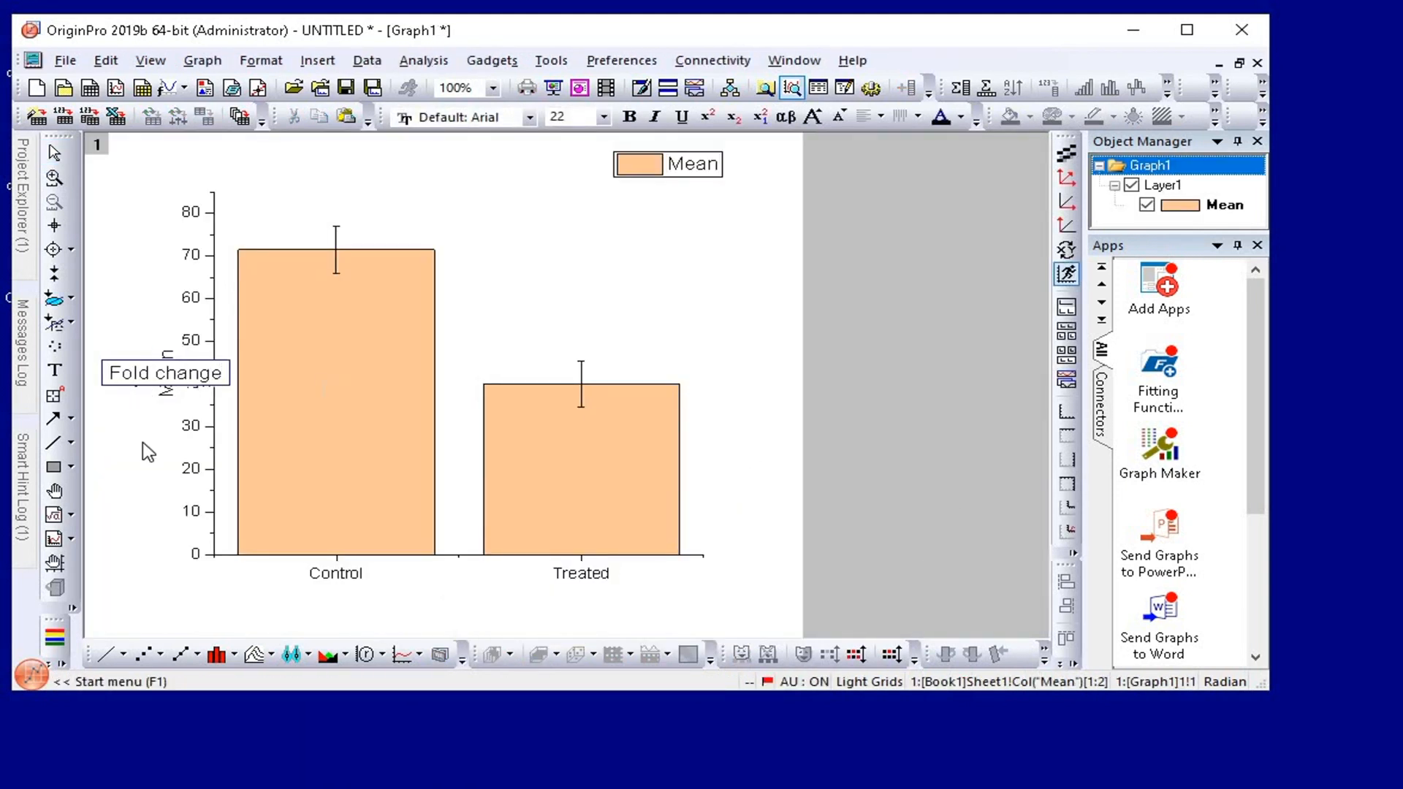
click(603, 117)
click(807, 275)
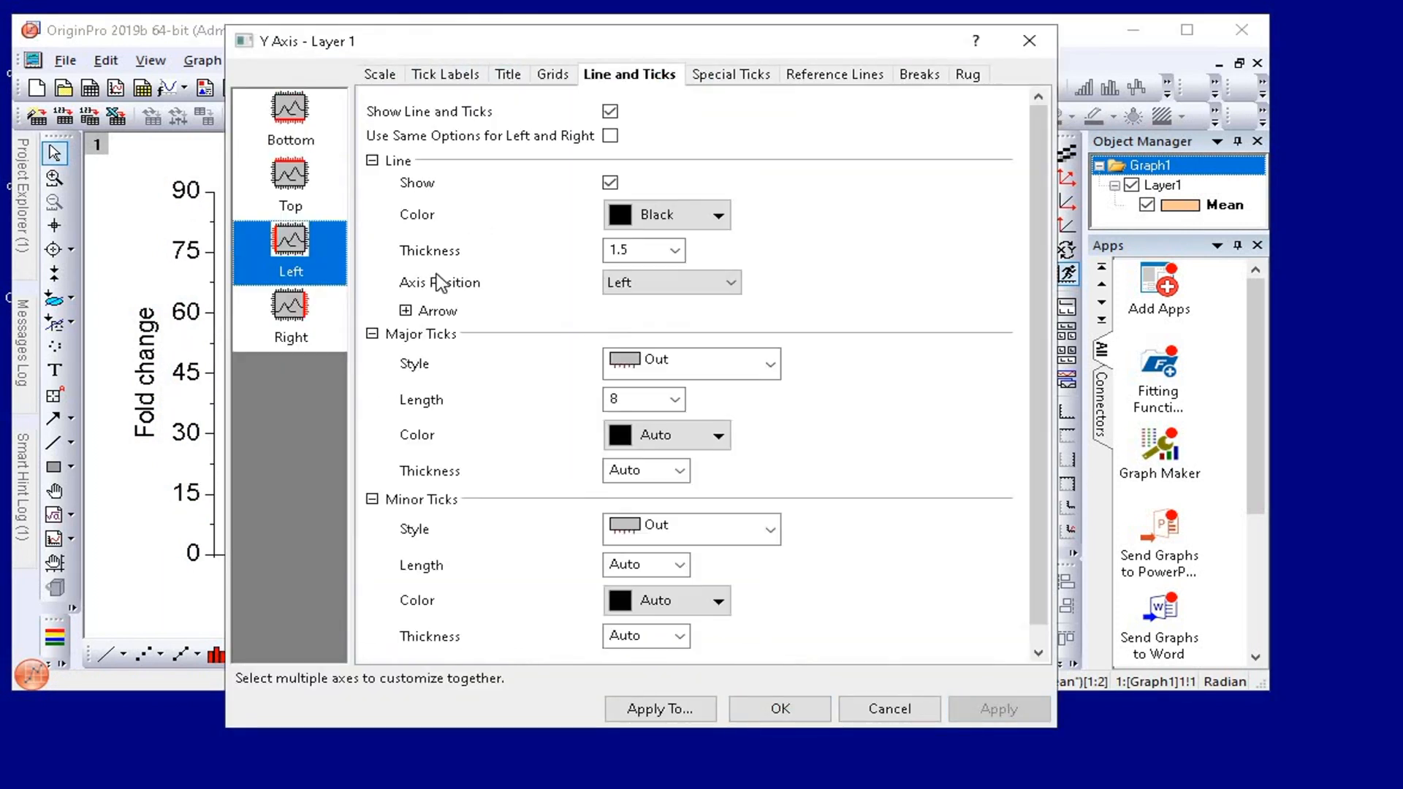
Hide the minor ticks on the left axis and both the major and minor ticks on the bottom axis.
click(770, 530)
click(656, 637)
click(291, 117)
click(784, 533)
click(656, 637)
click(784, 365)
click(656, 472)
click(780, 709)
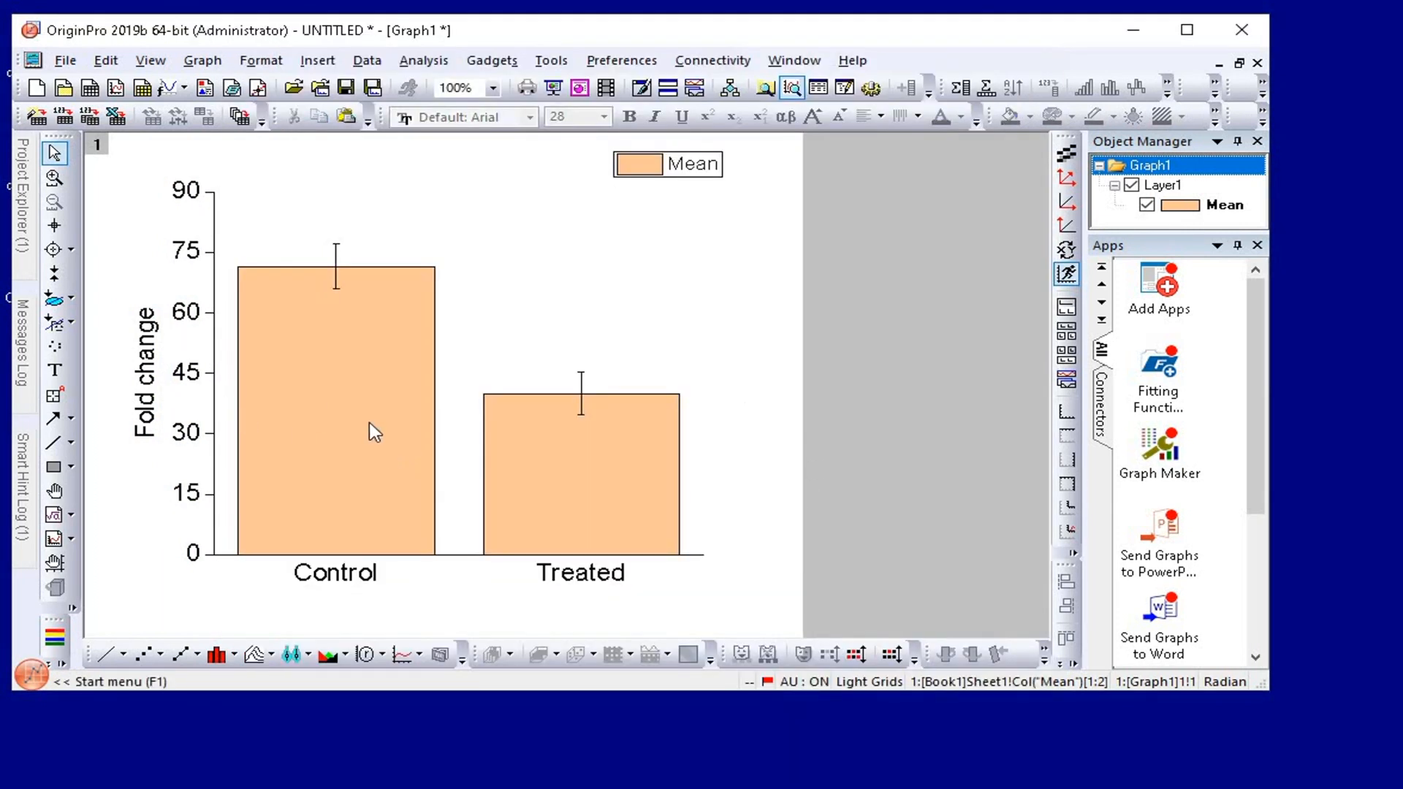
Set the fill color of the Mean columns to Cyan.
double_click(357, 344)
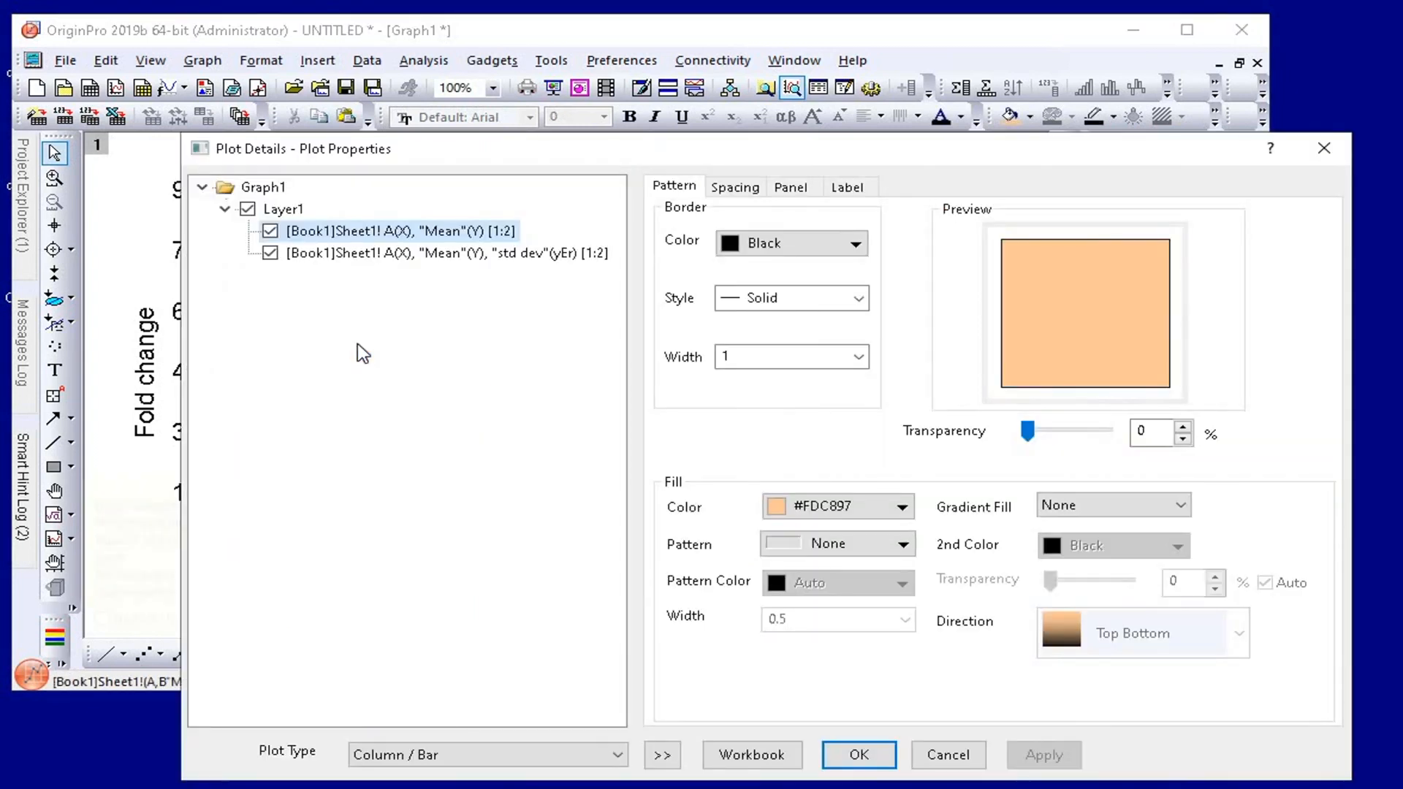
drag(647, 151, 1155, 115)
click(1273, 211)
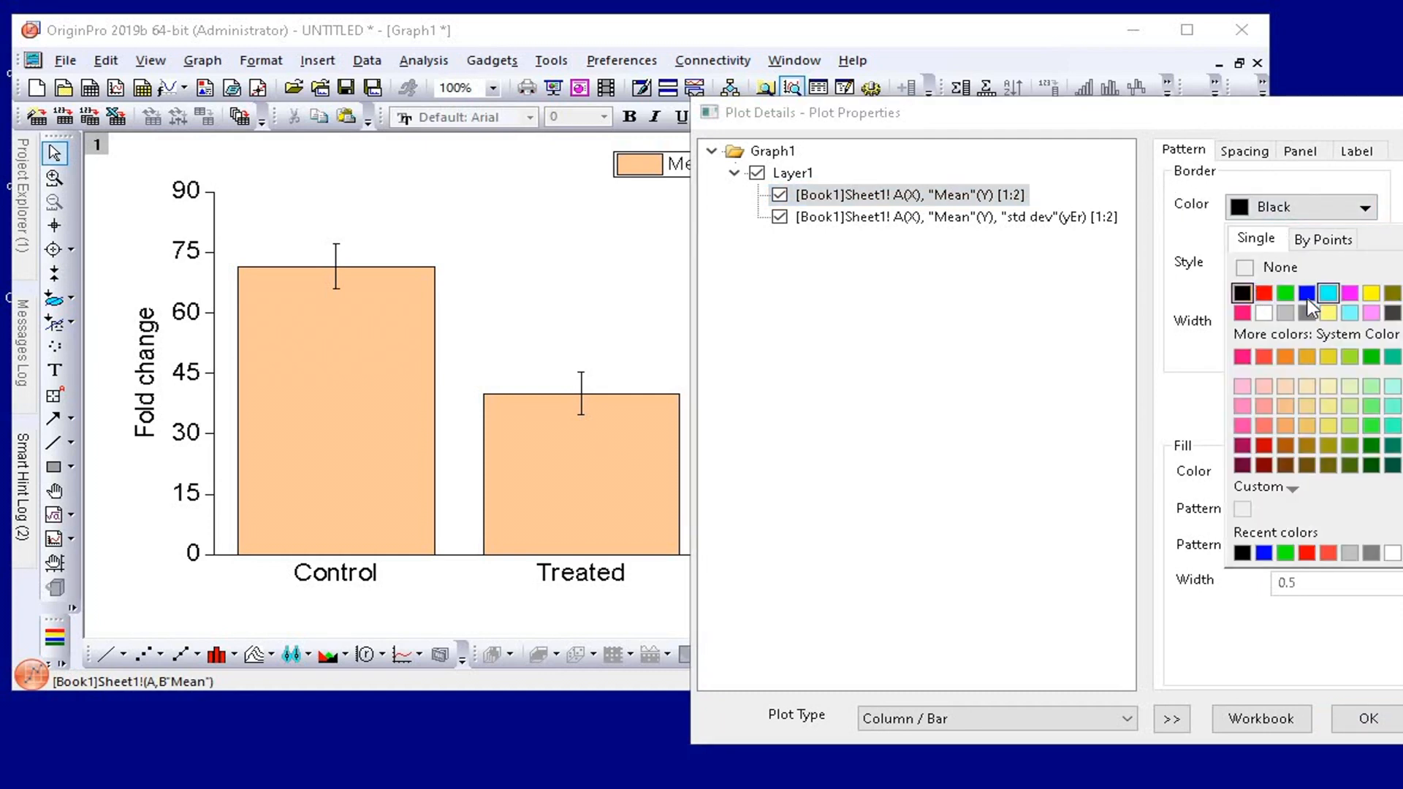
click(1224, 178)
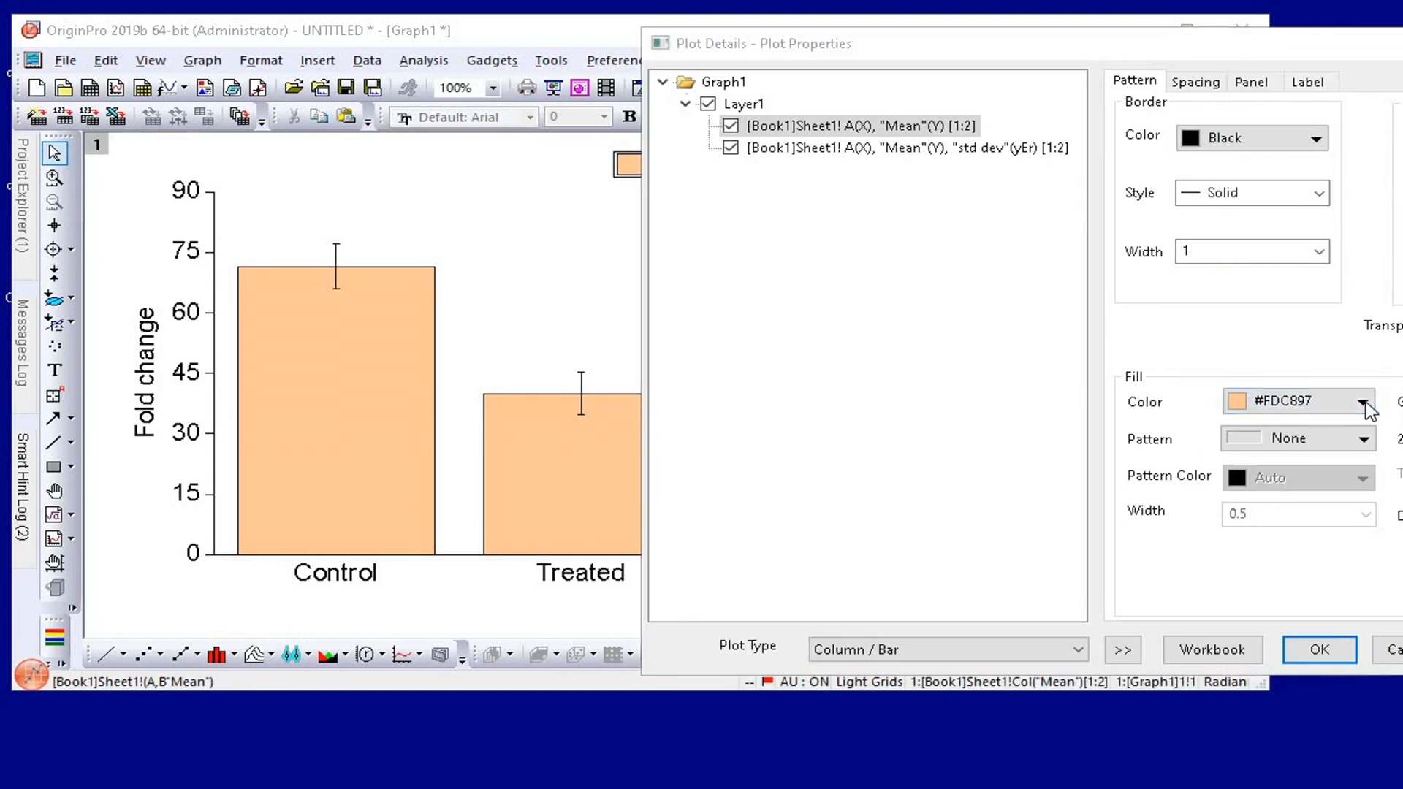
click(1365, 402)
click(1365, 402)
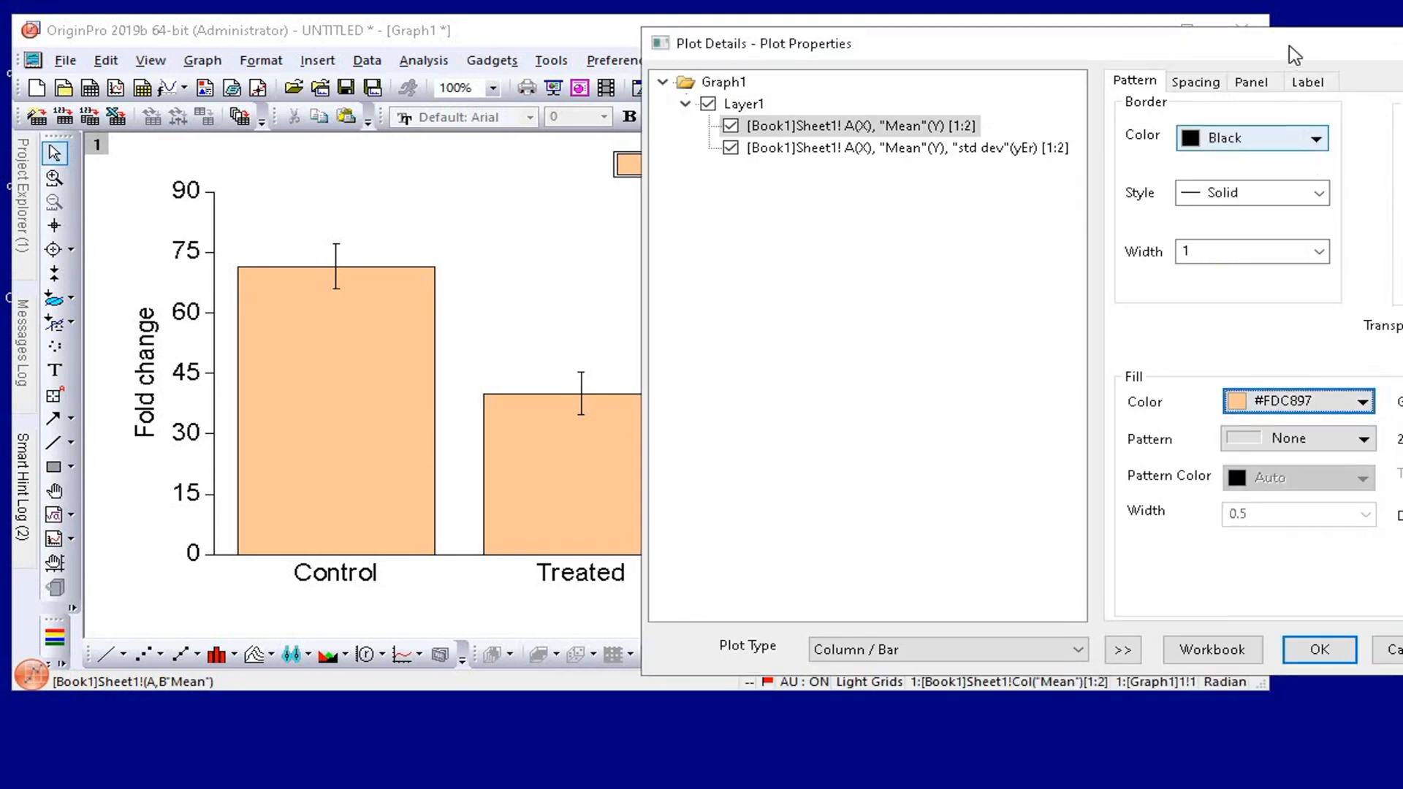
drag(1262, 47, 1225, 47)
click(1327, 401)
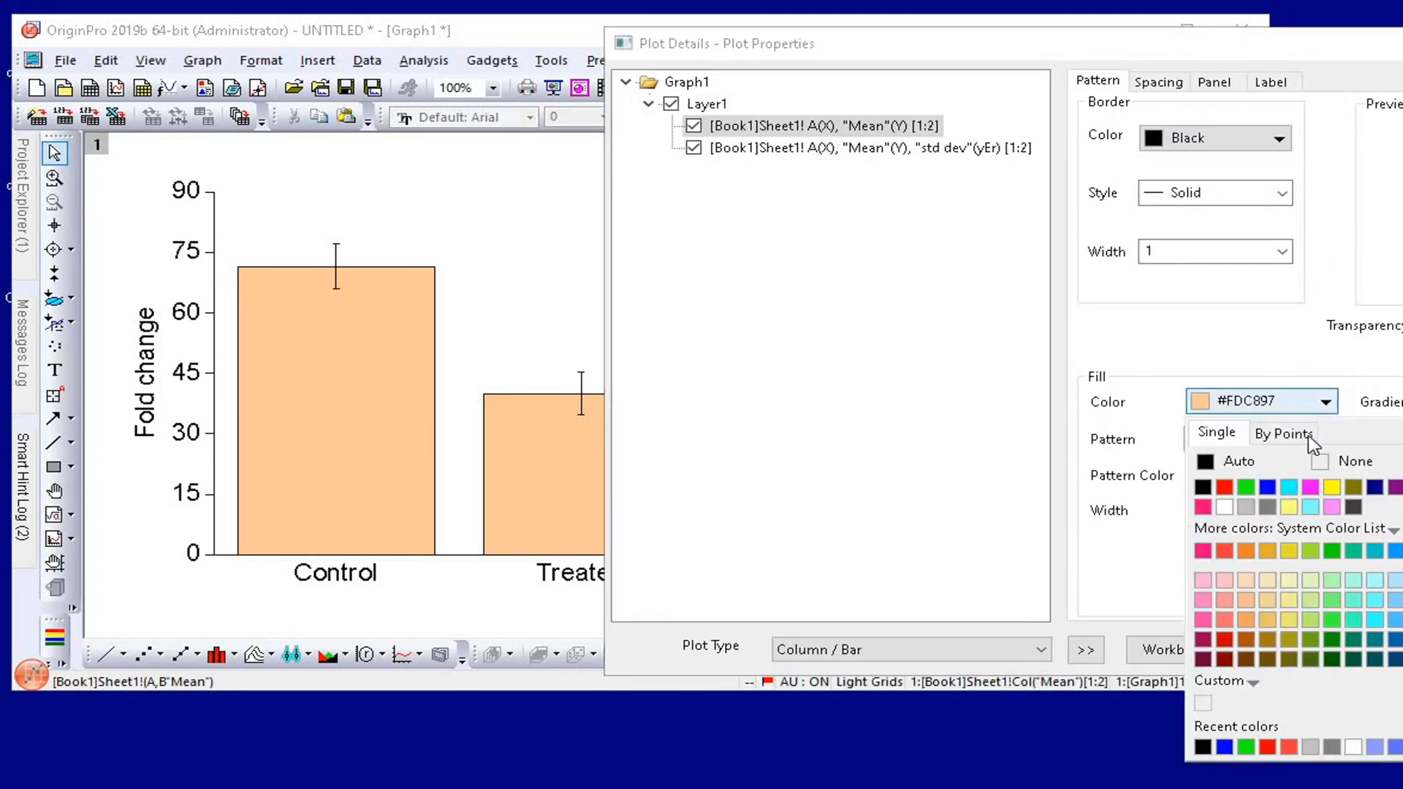
click(1289, 486)
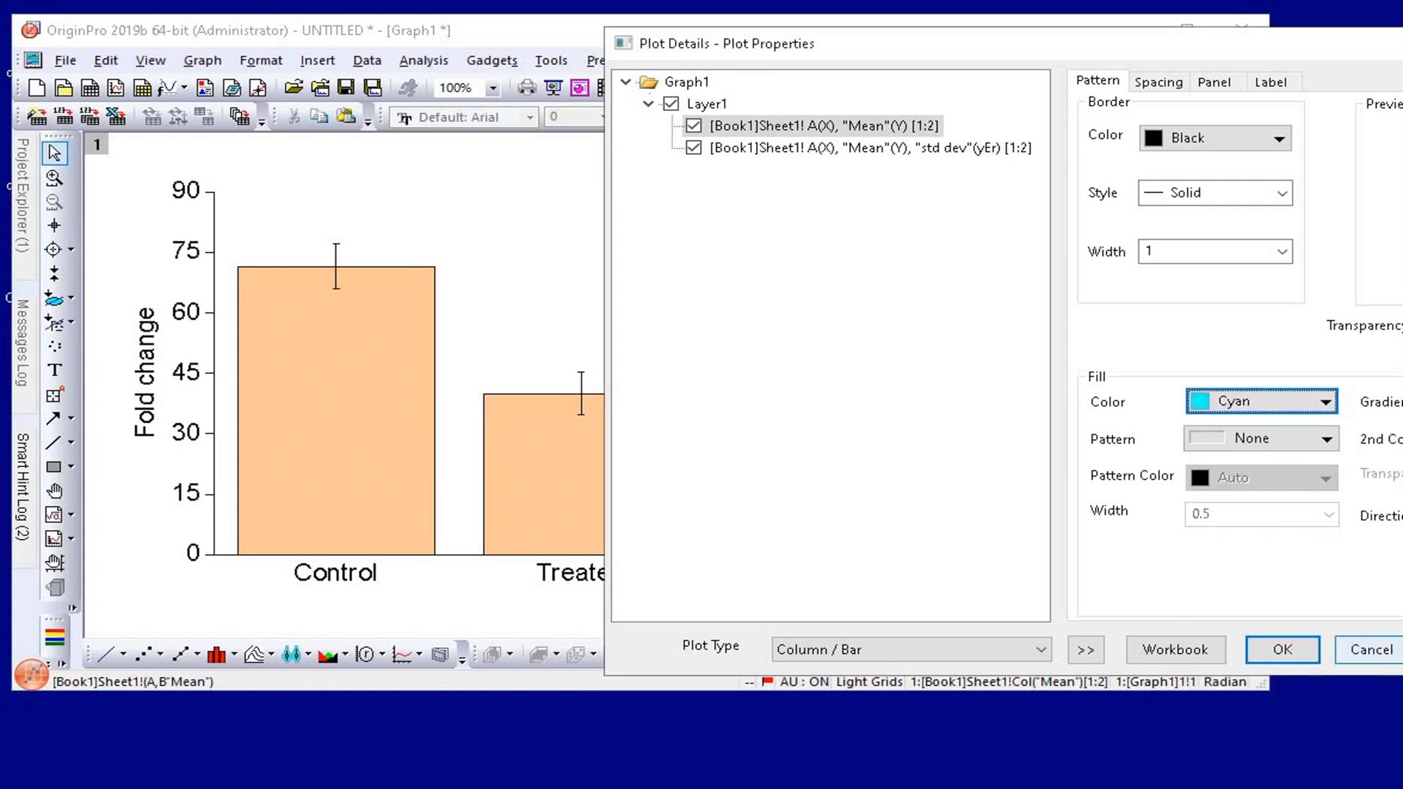
drag(1196, 54, 1359, 63)
click(1301, 625)
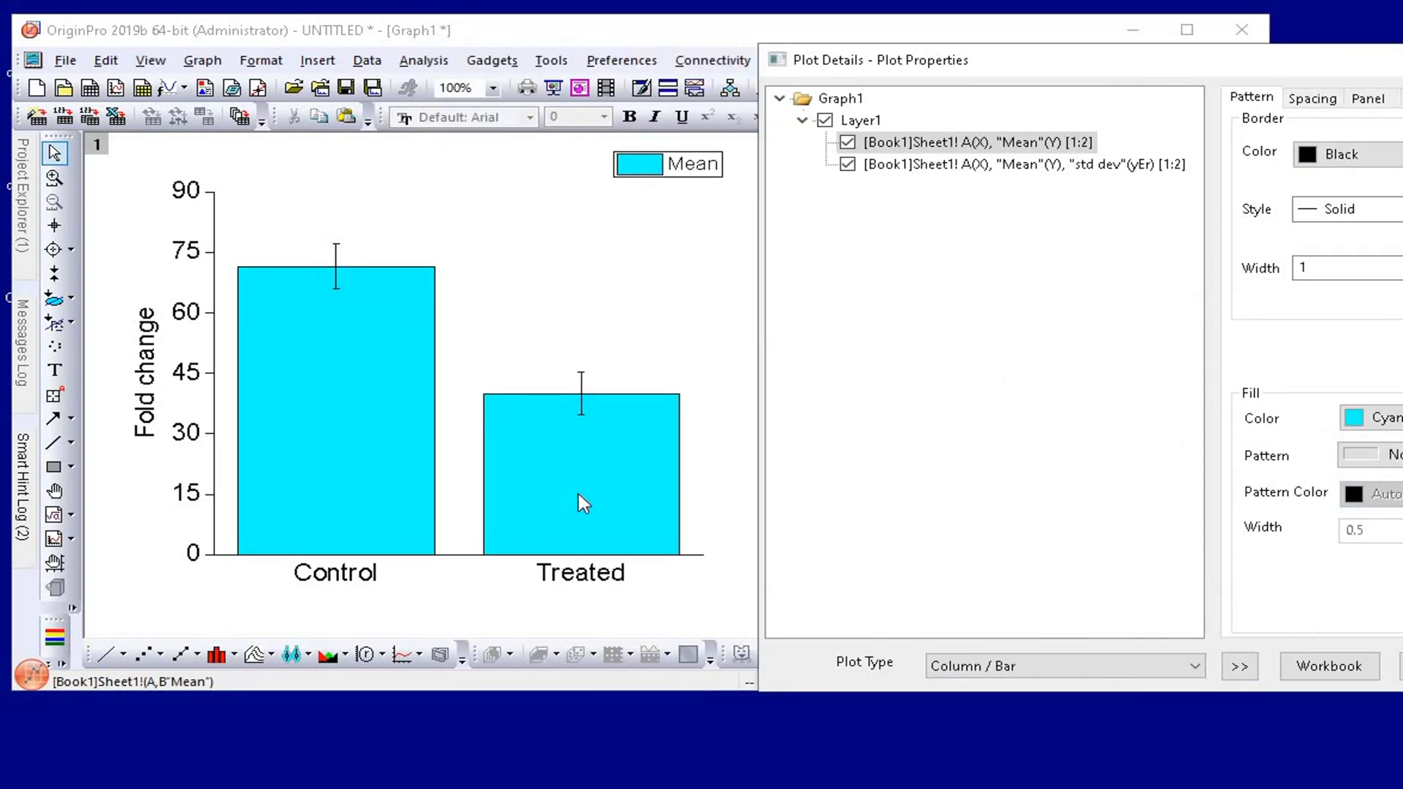
Set the gap between the bars to 50% and dismiss the hint message.
drag(1214, 60, 865, 36)
click(963, 73)
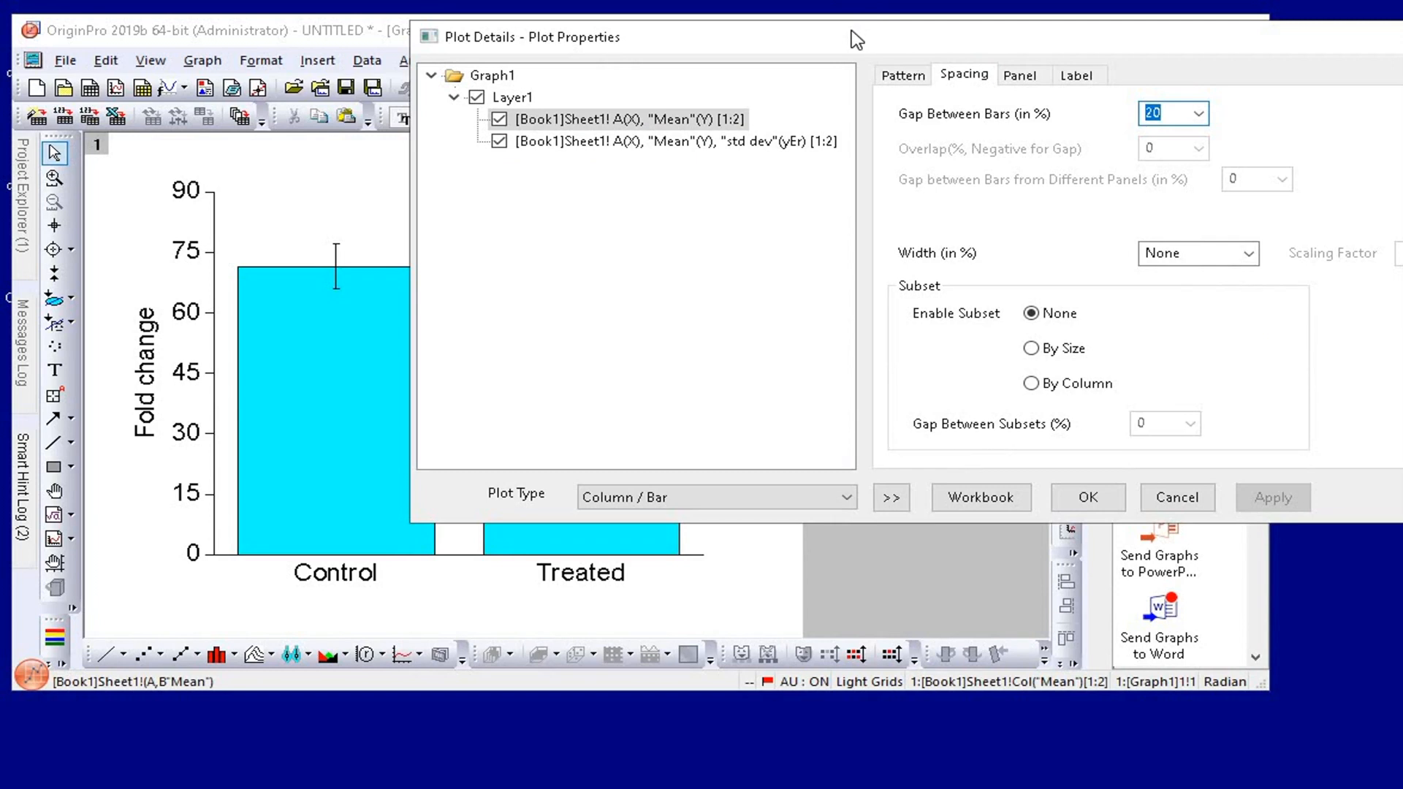
drag(886, 44, 1016, 85)
click(1328, 155)
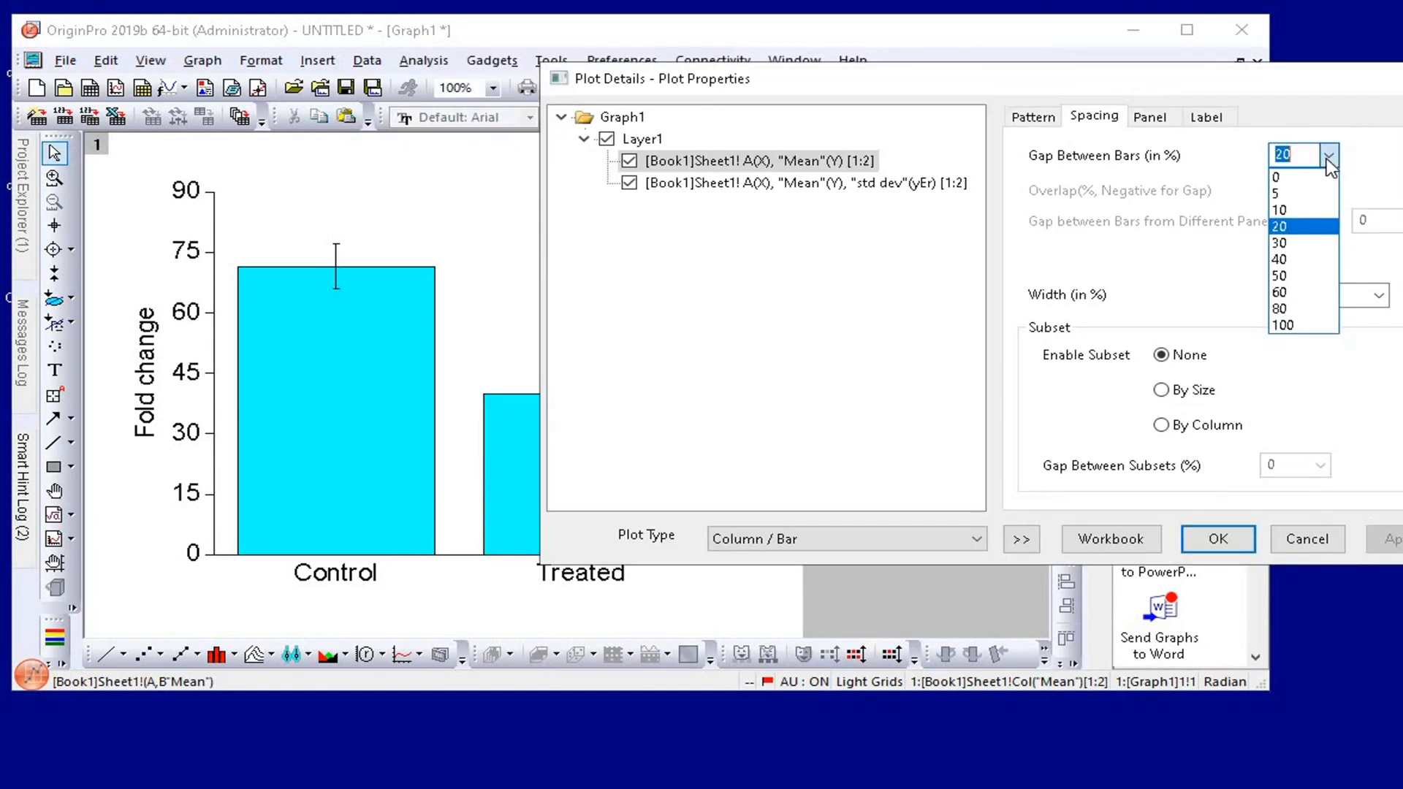
click(1288, 278)
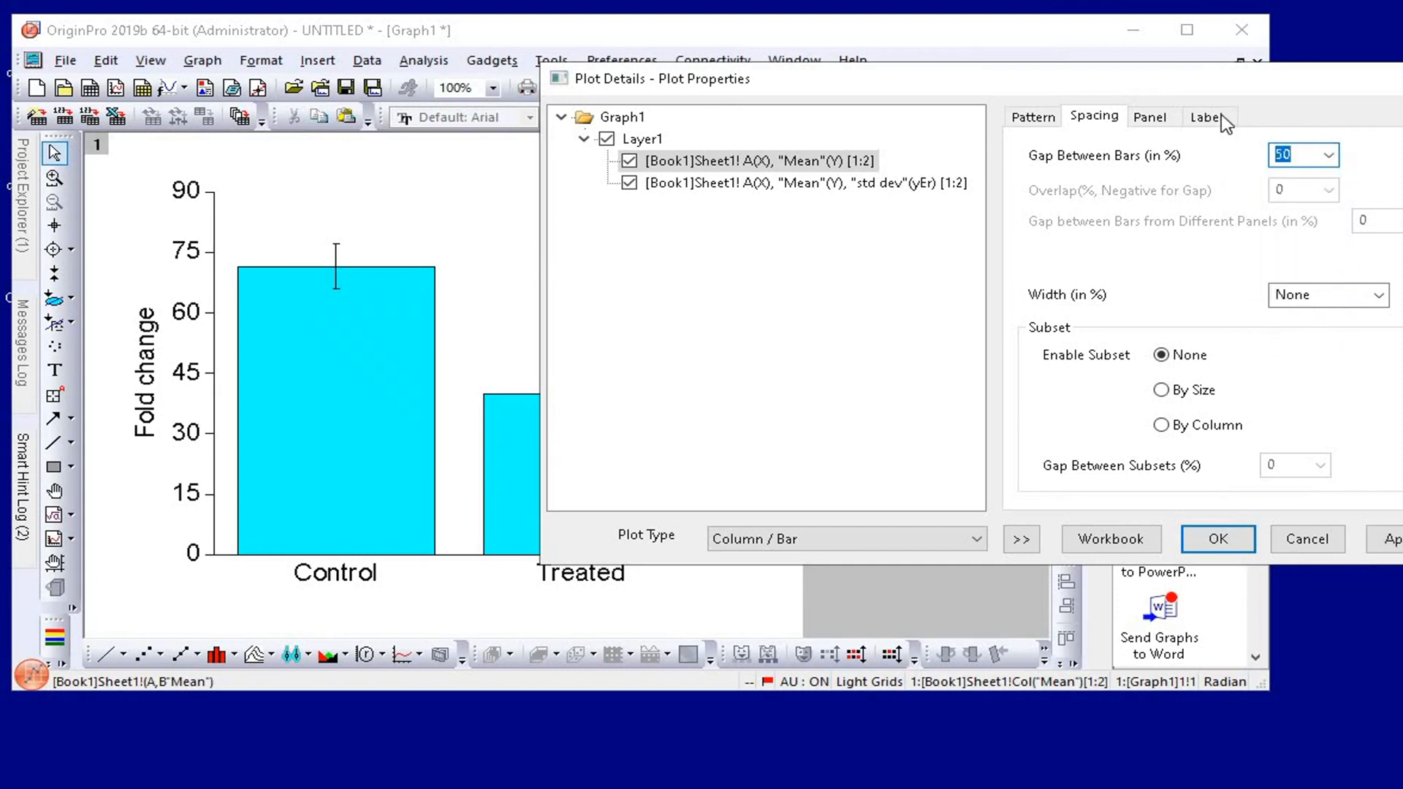
drag(1231, 90, 1027, 83)
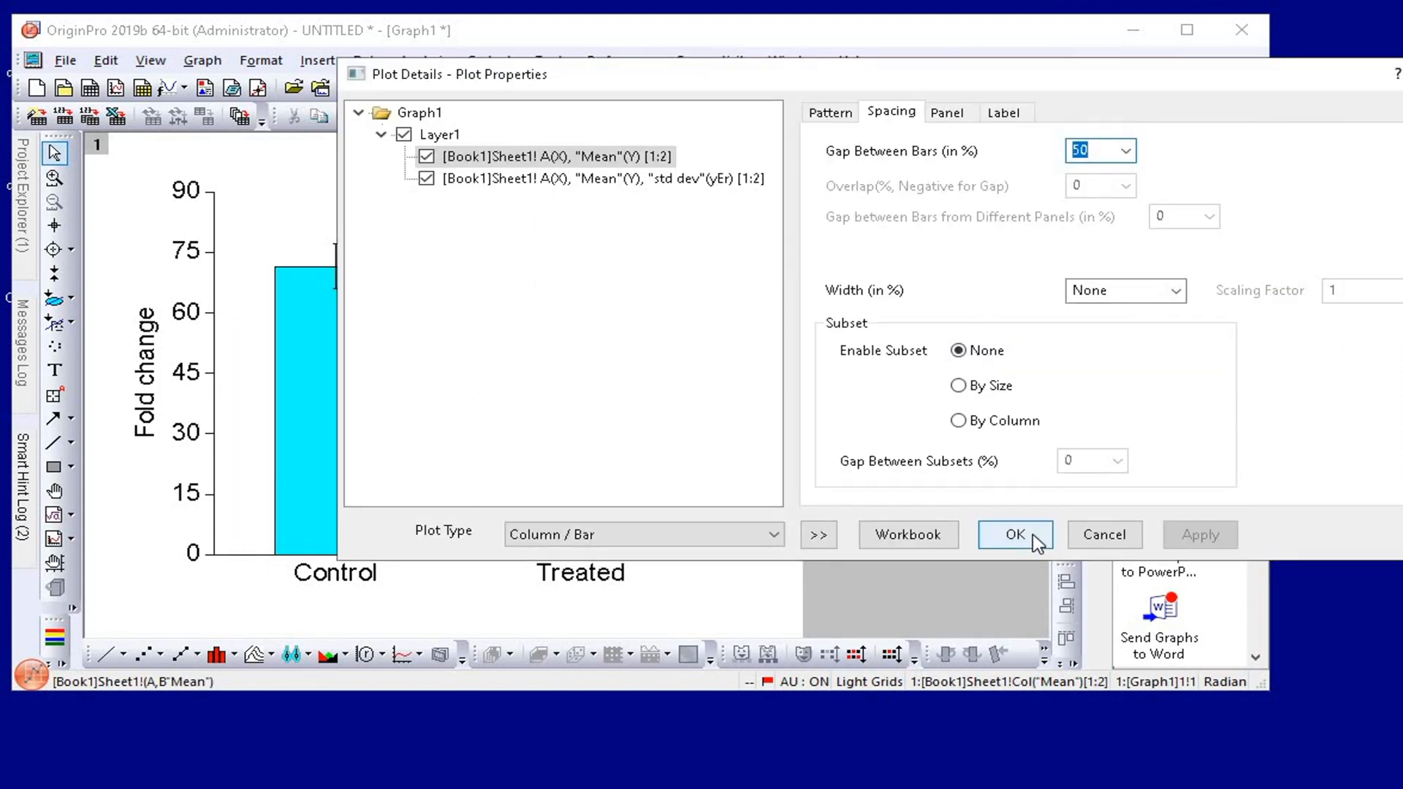
click(1012, 537)
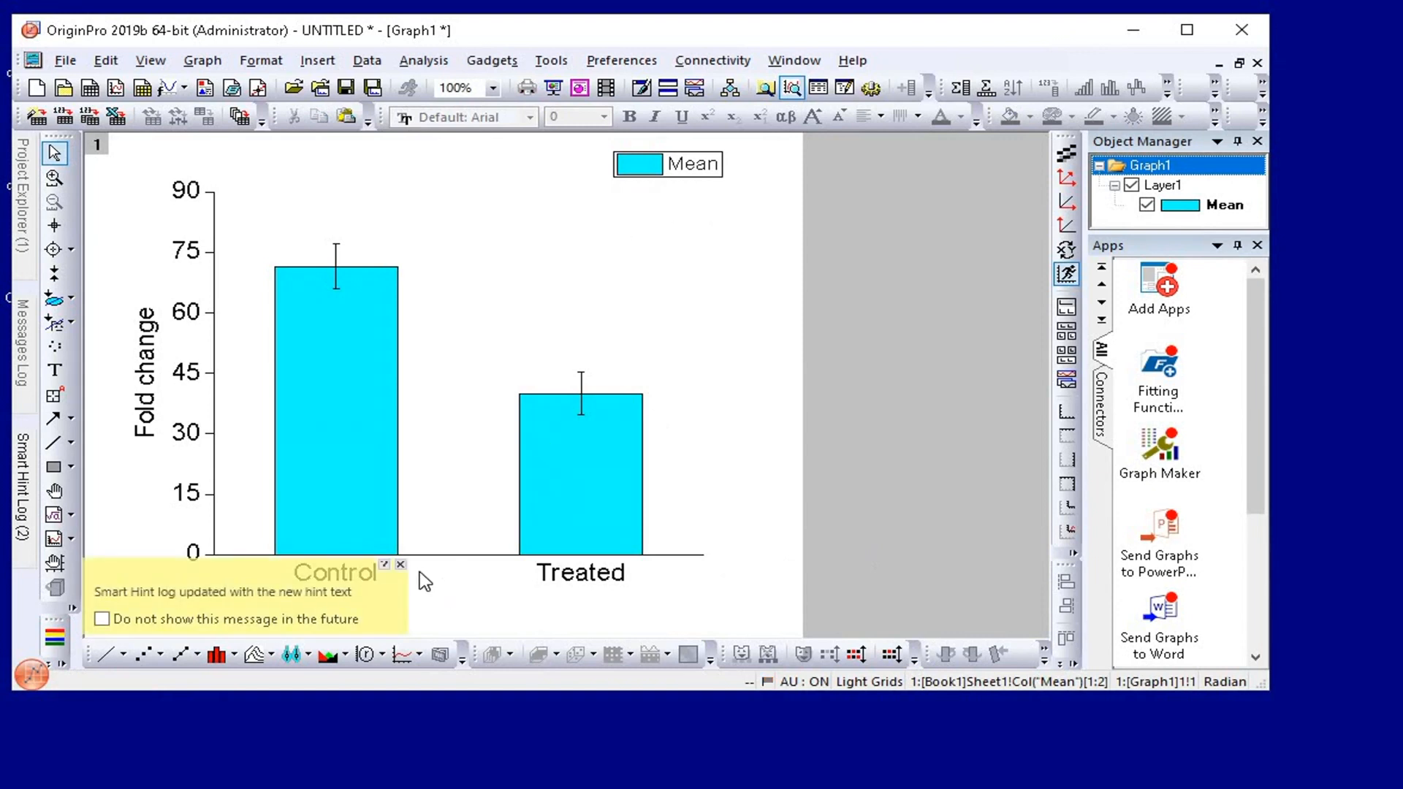
click(400, 566)
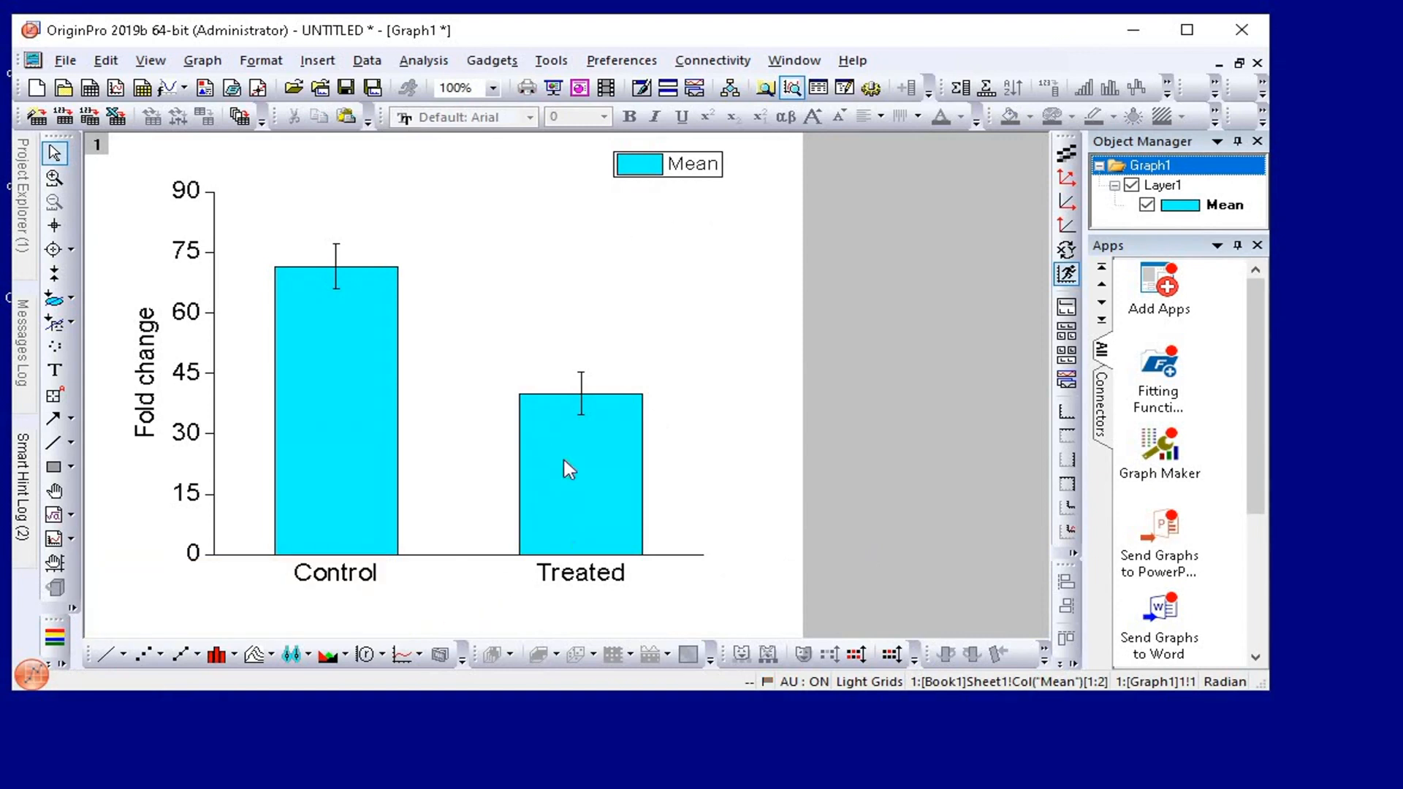
Change the fill color of the Control column alone to Orange.
mouse_move(363, 400)
click(363, 400)
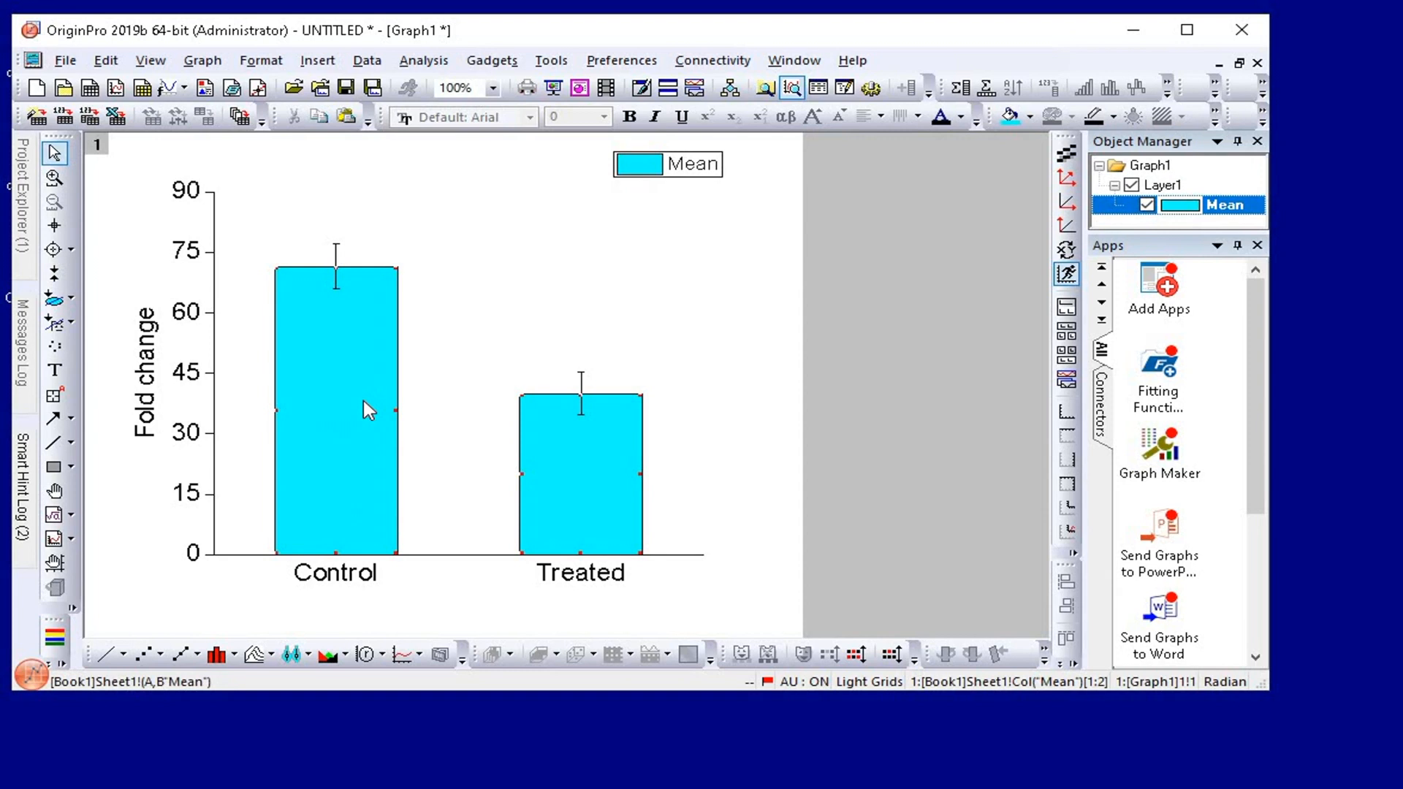
click(363, 405)
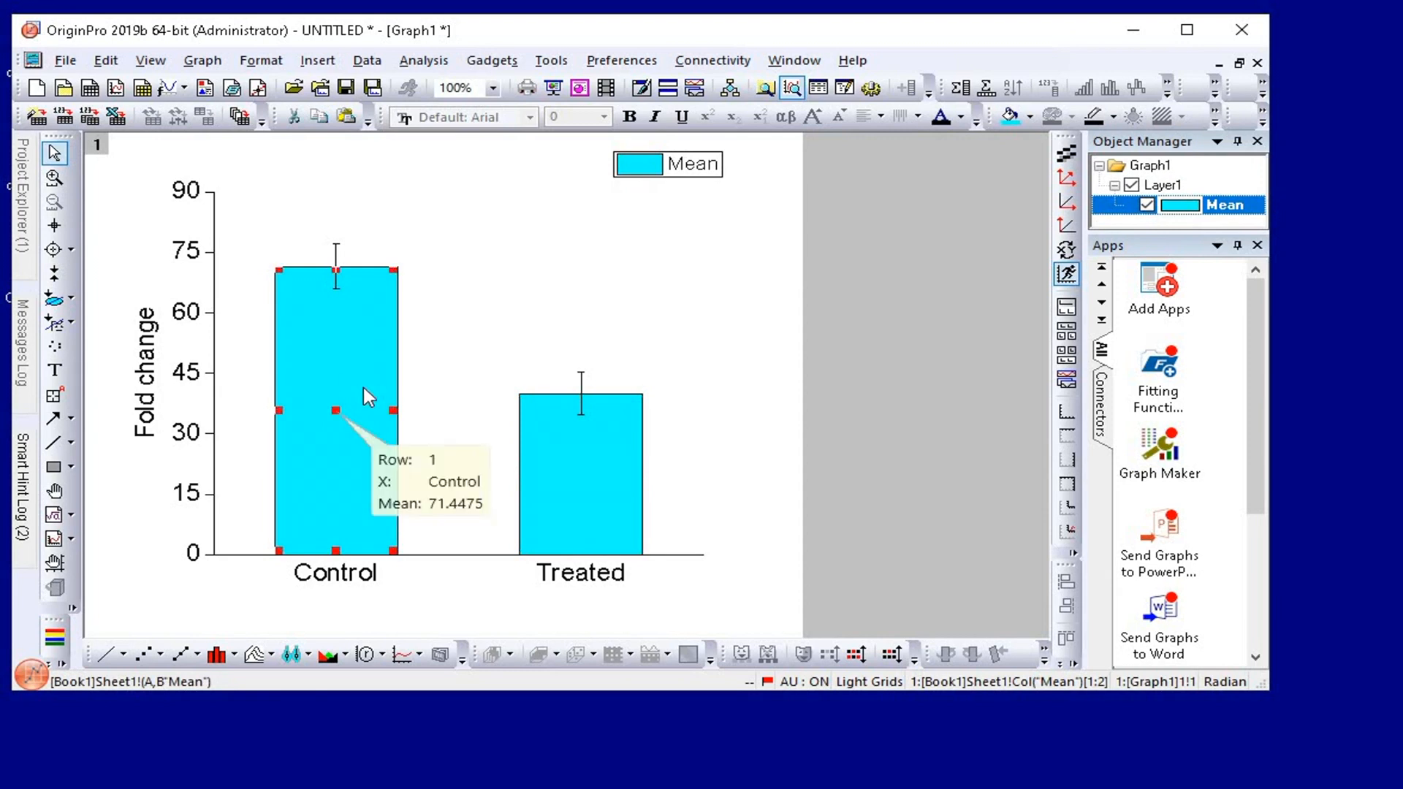
double_click(368, 385)
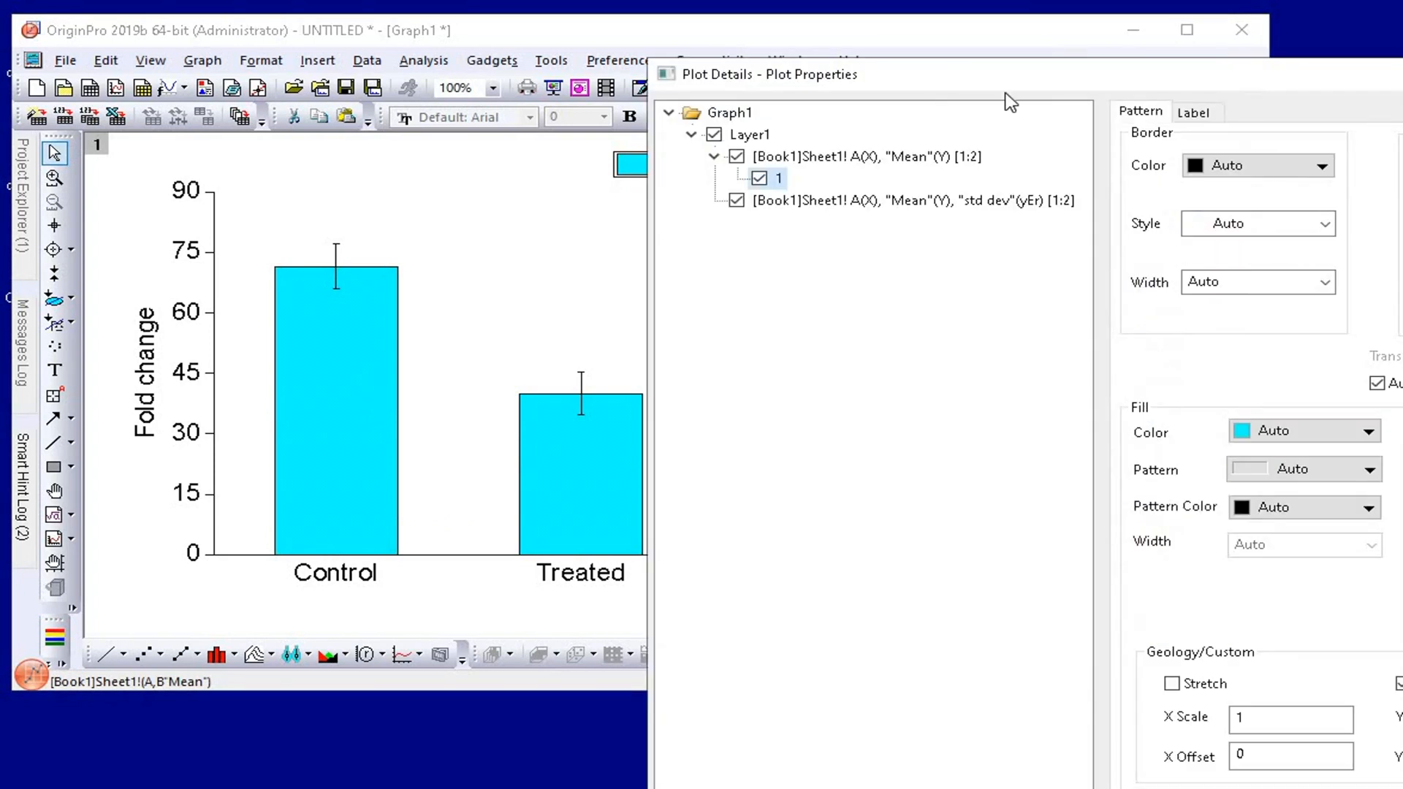
click(1088, 383)
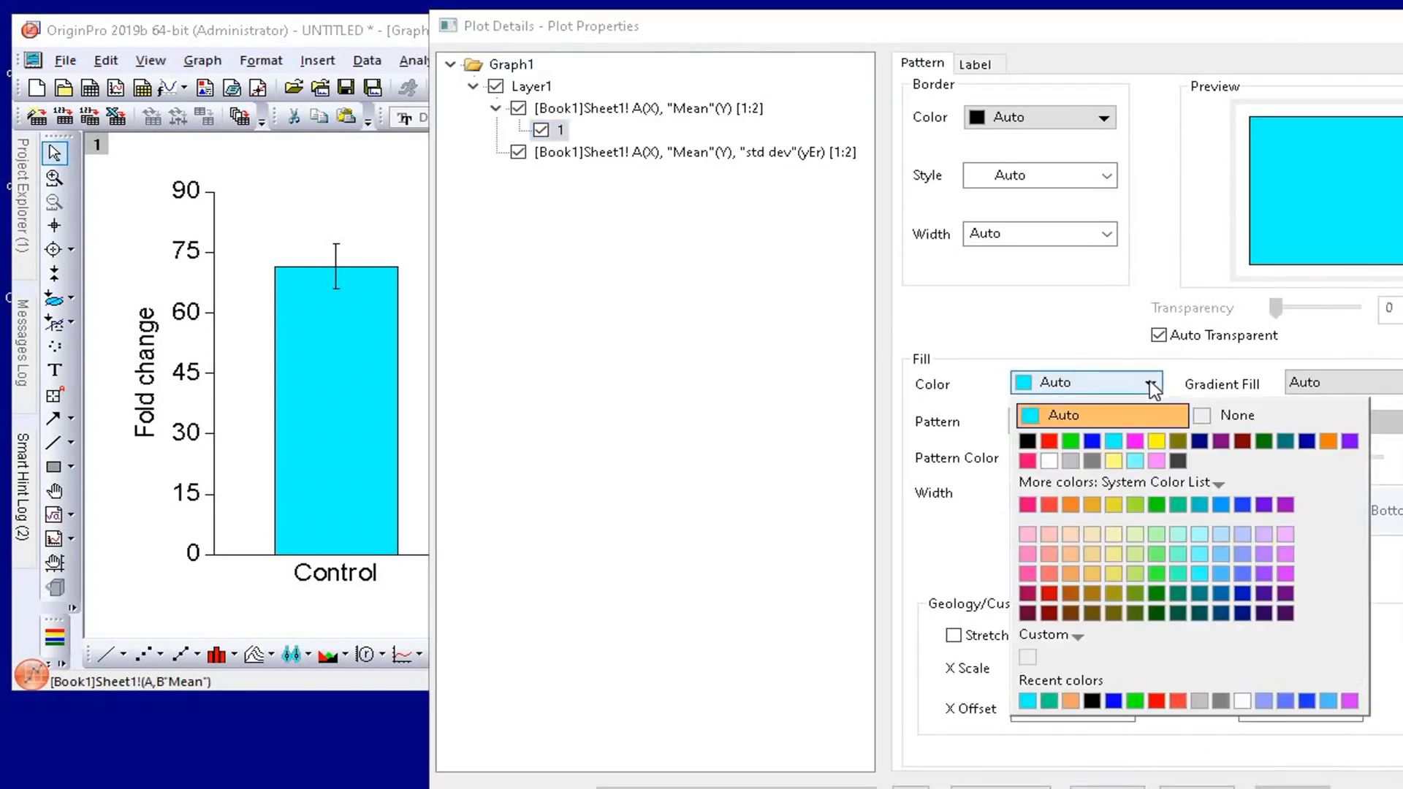
click(1332, 447)
drag(1136, 29, 916, 15)
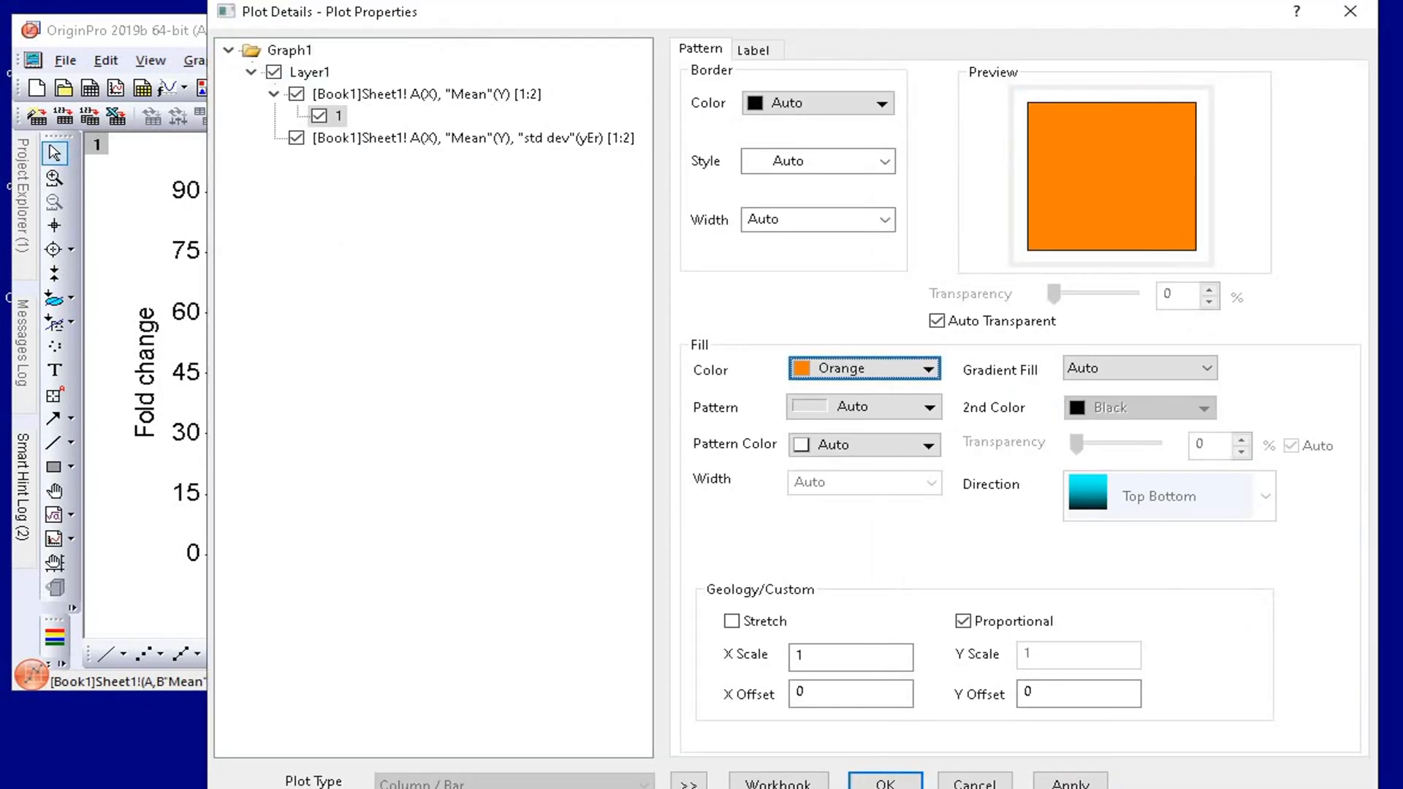
click(1094, 781)
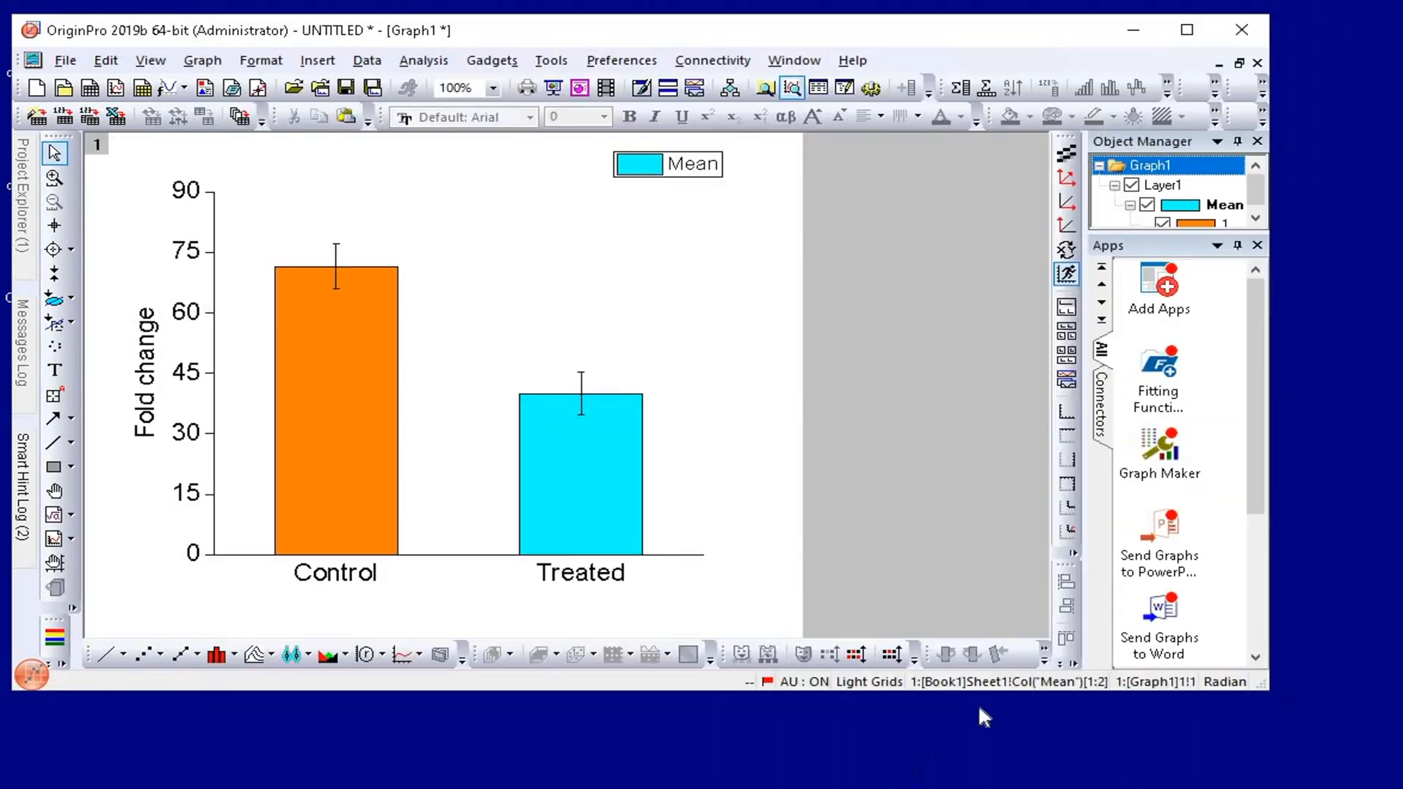
click(885, 783)
Delete the Mean legend from the column graph.
right_click(643, 170)
key(Escape)
right_click(712, 163)
click(789, 361)
Draw a horizontal line above the columns spanning from Control to Treated and add the text p = 0.0001 above it.
click(54, 442)
drag(332, 222, 578, 221)
click(54, 370)
click(373, 184)
text(p = 0.0001)
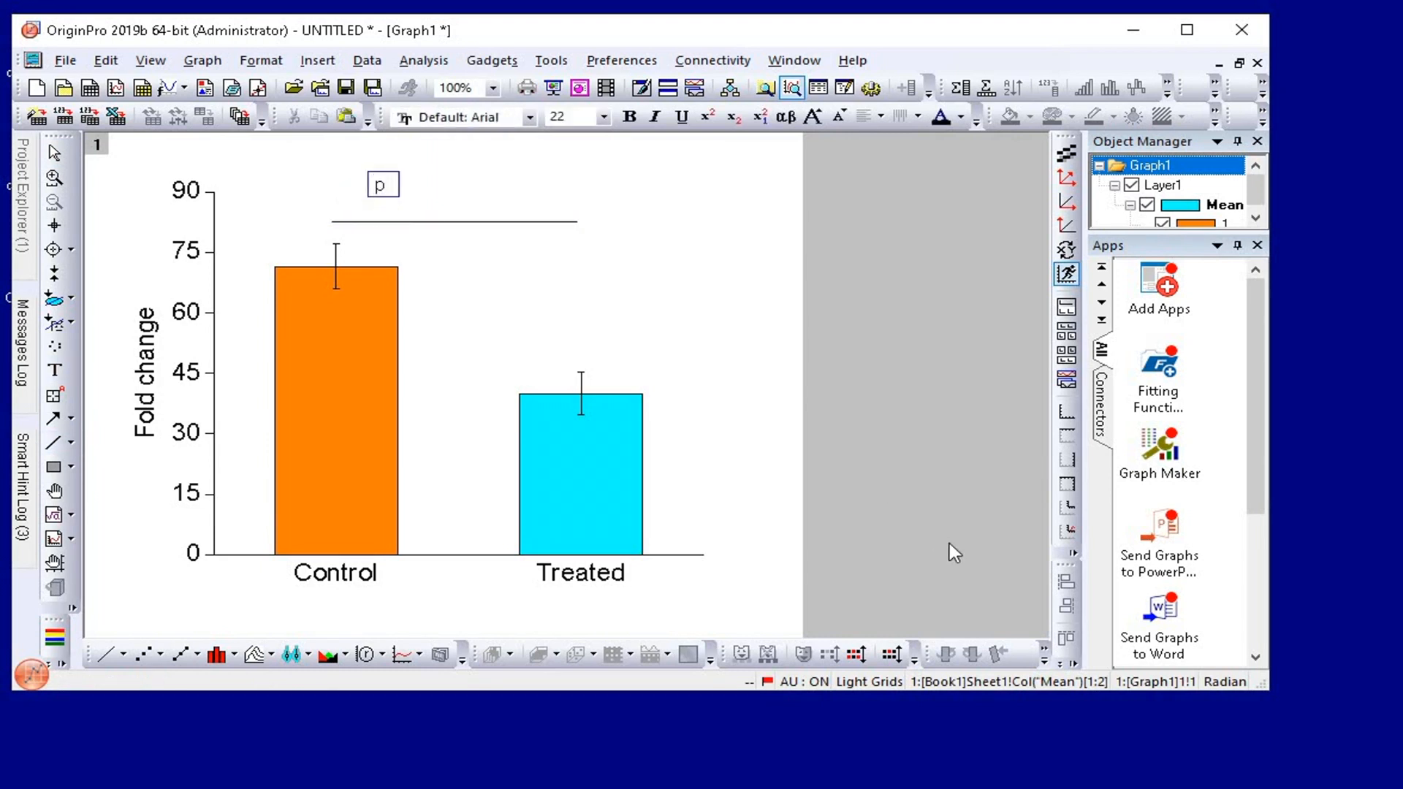